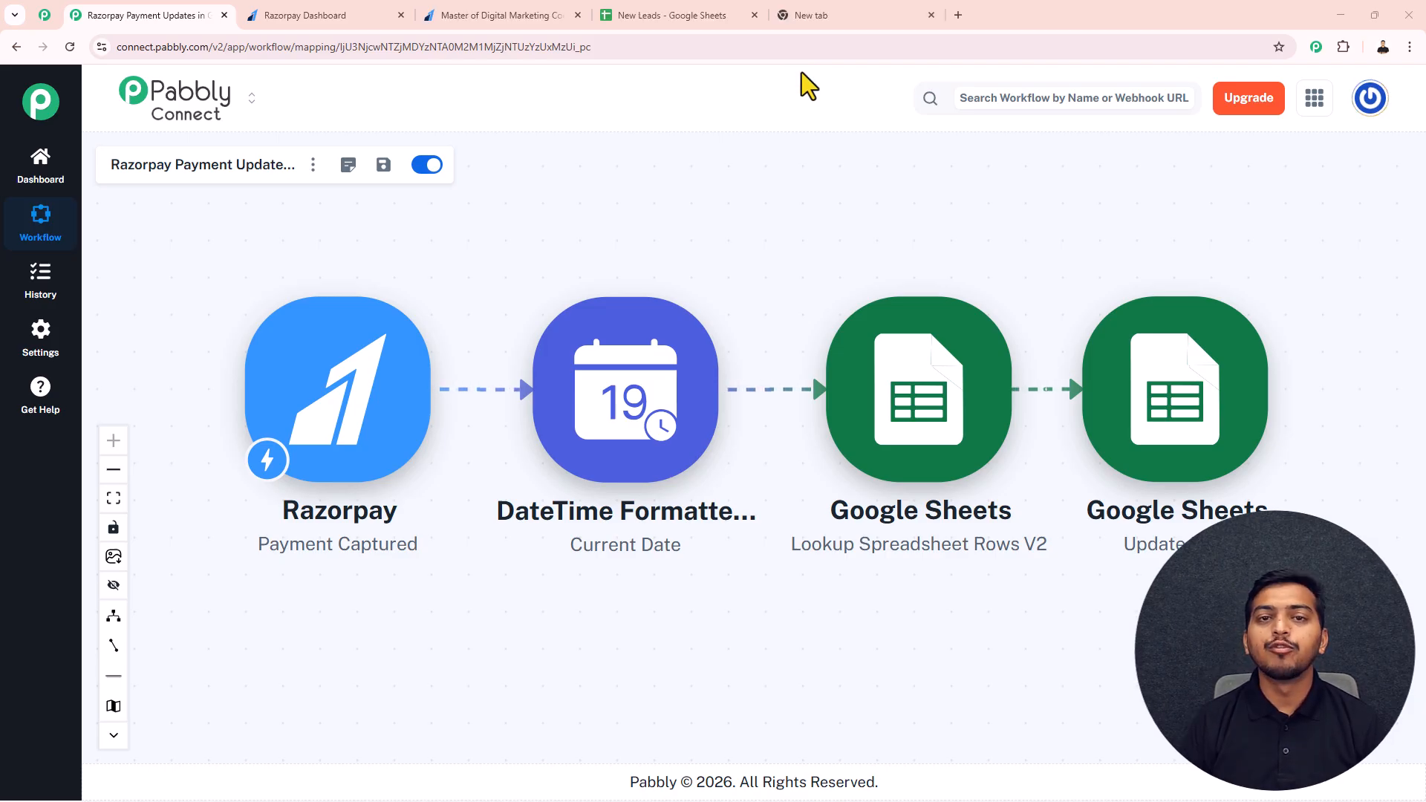
Step: Examine the customer records in the New Leads spreadsheet, across to the Subscription Status column
{"action": "left_click", "coordinate": [693, 13]}
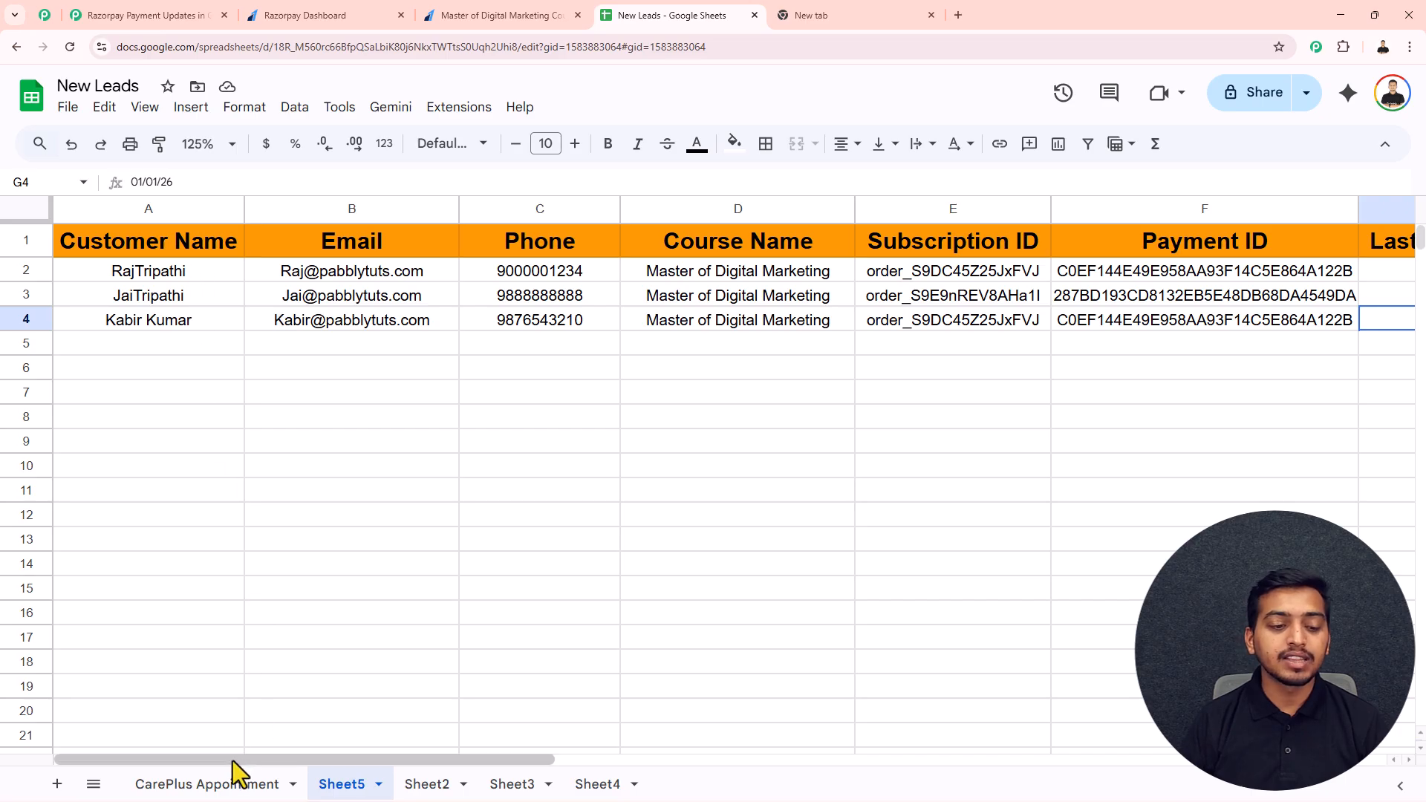
{"action": "left_click_drag", "start_coordinate": [233, 763], "coordinate": [572, 742]}
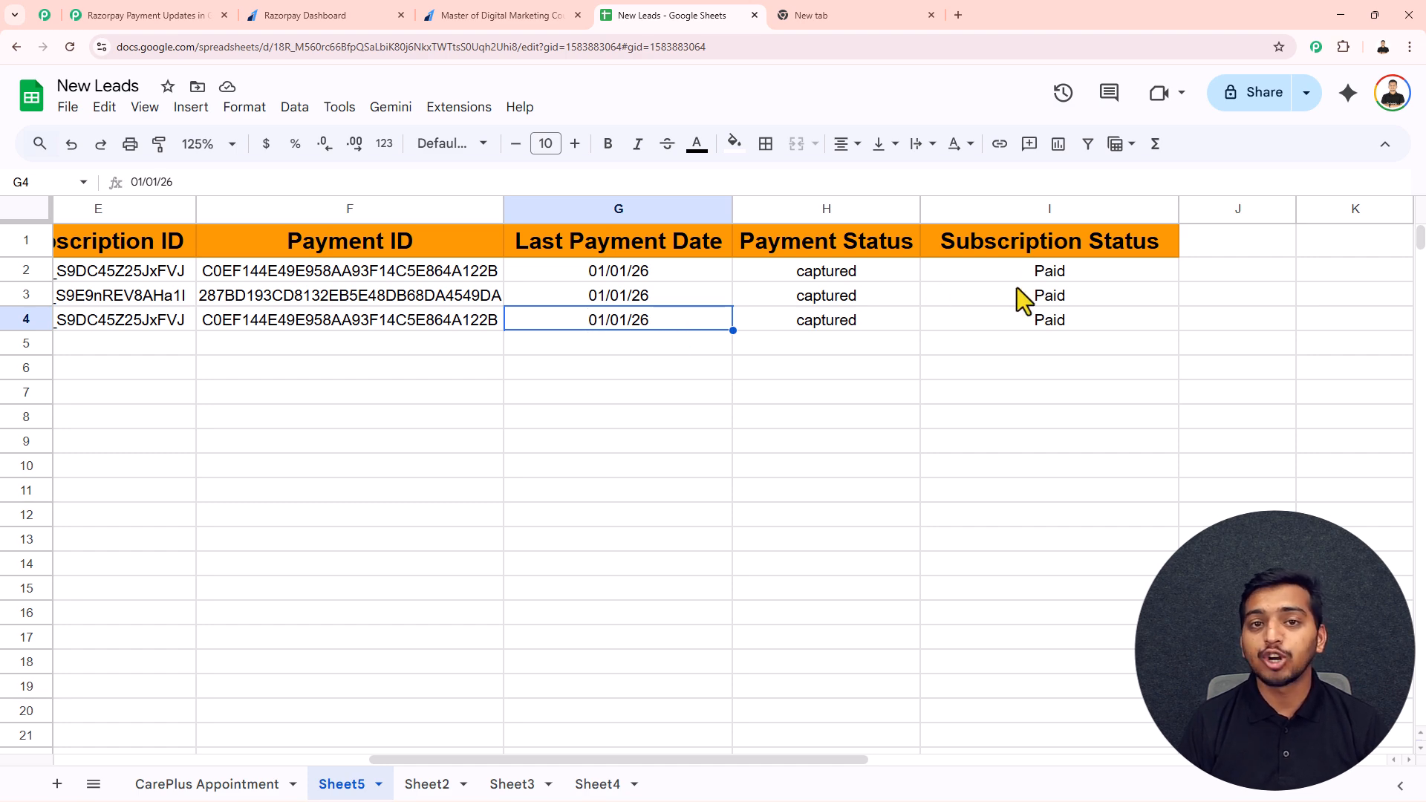
Step: Submit the ₹1,500 test payment on the Razorpay page for the Master of Digital Marketing course
{"action": "left_click", "coordinate": [481, 18]}
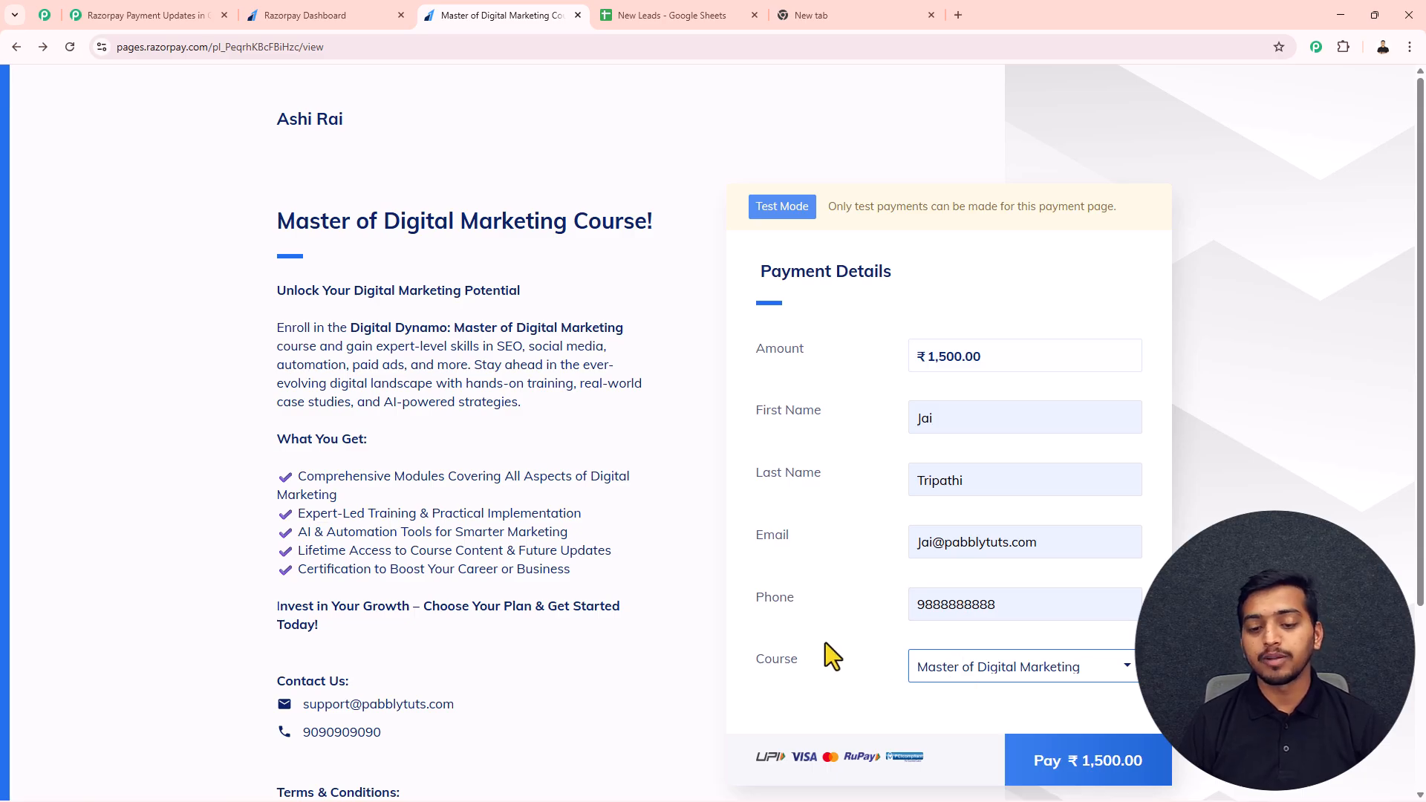
{"action": "left_click", "coordinate": [1092, 763]}
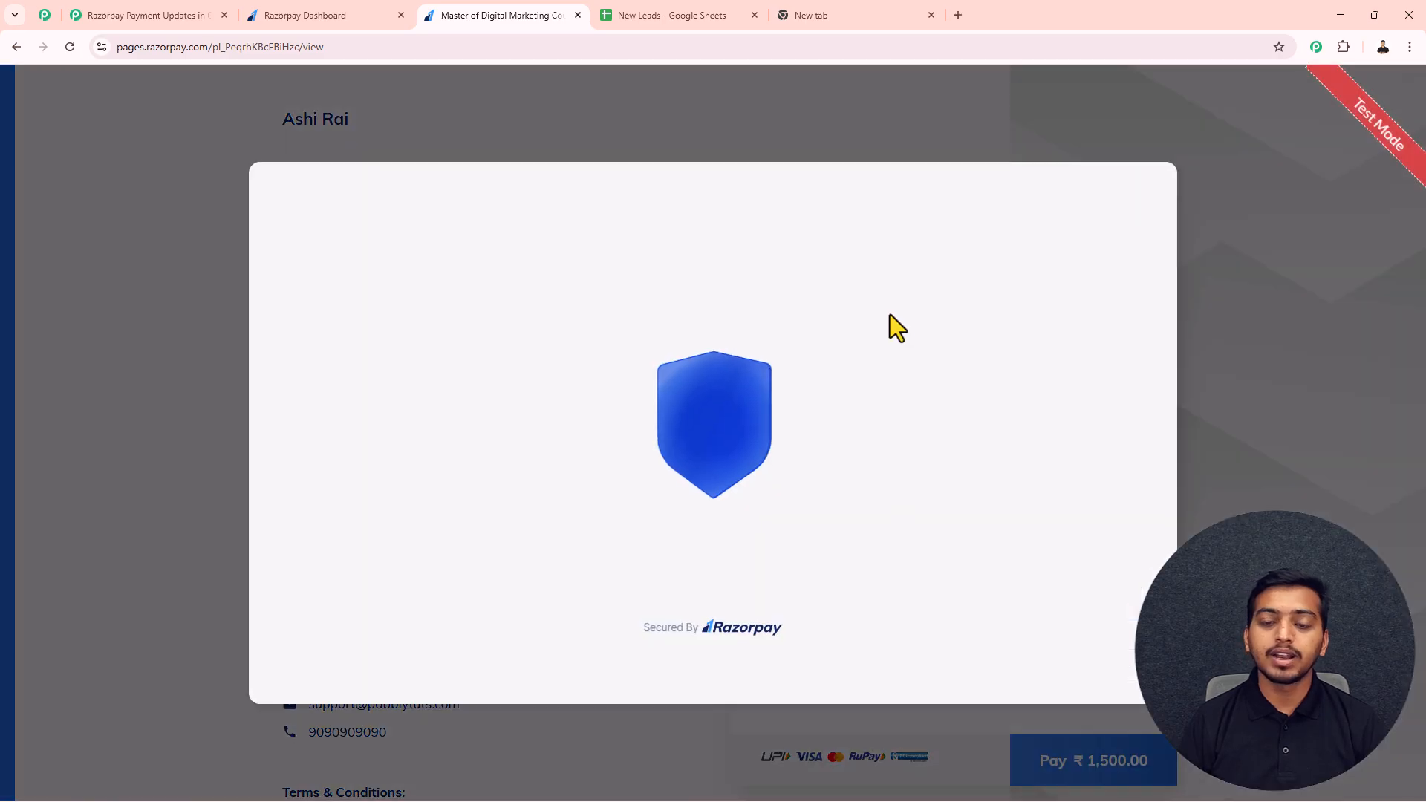
{"action": "left_click", "coordinate": [599, 318]}
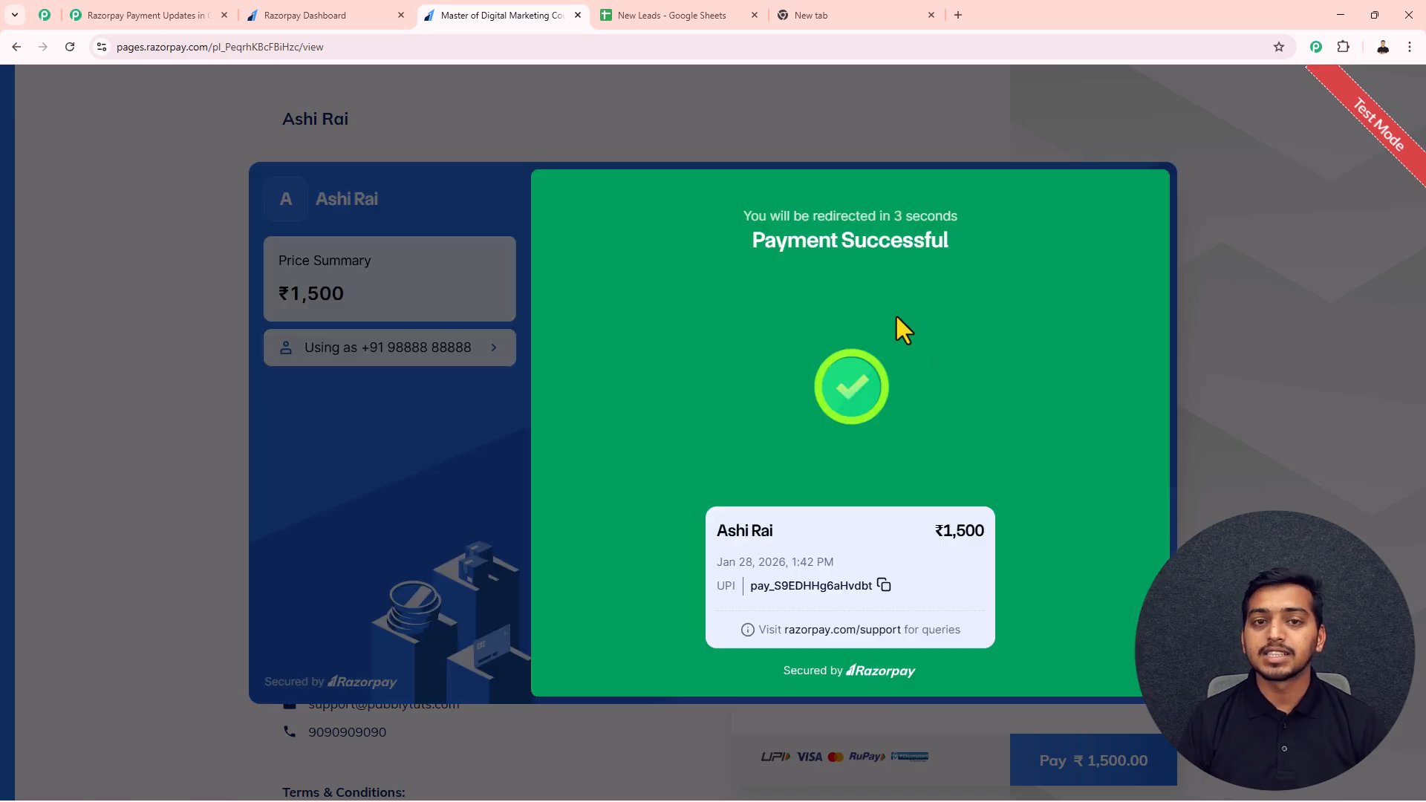
Step: Check the paying customer's Subscription Status in row 3 of the New Leads sheet and return to the finished workflow
{"action": "left_click", "coordinate": [677, 17]}
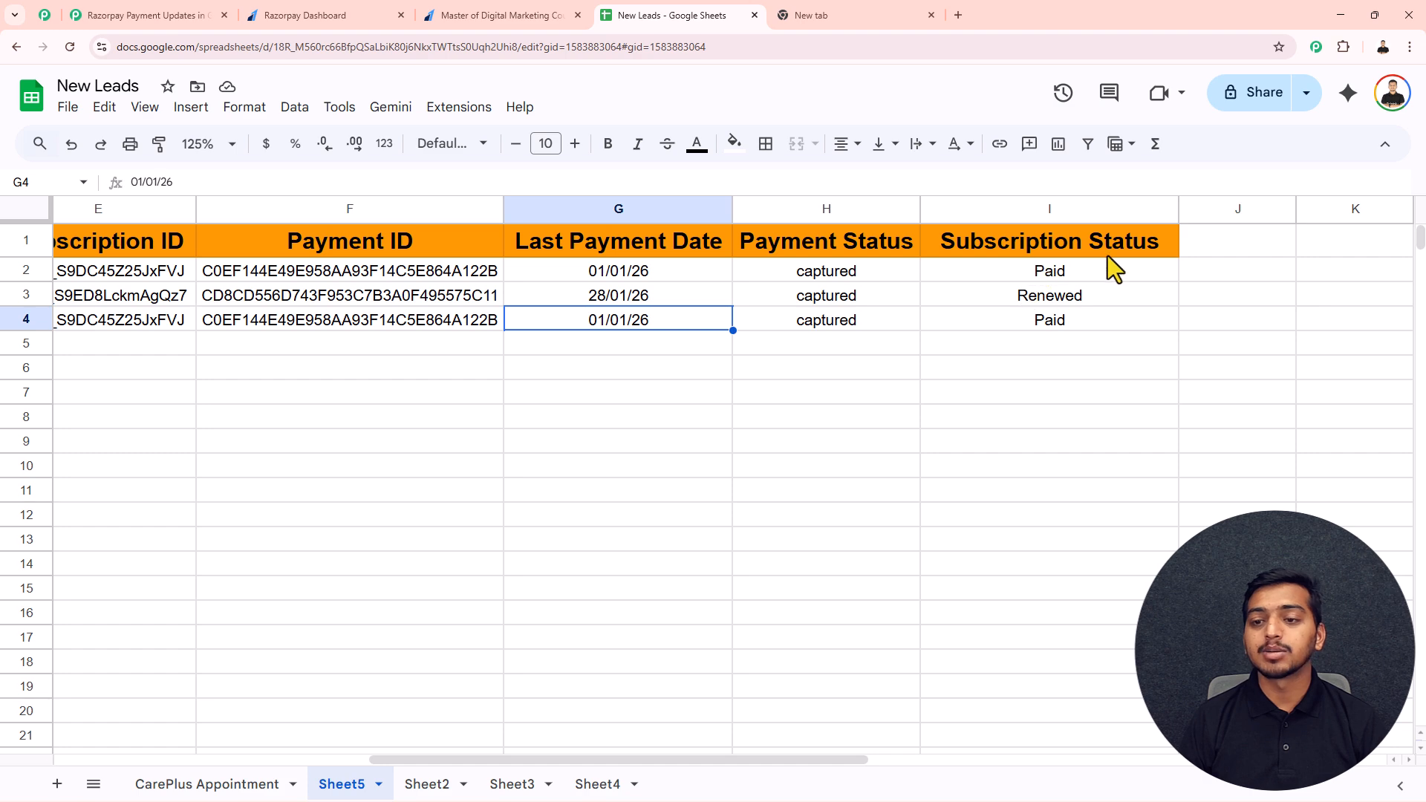
{"action": "left_click", "coordinate": [1013, 296]}
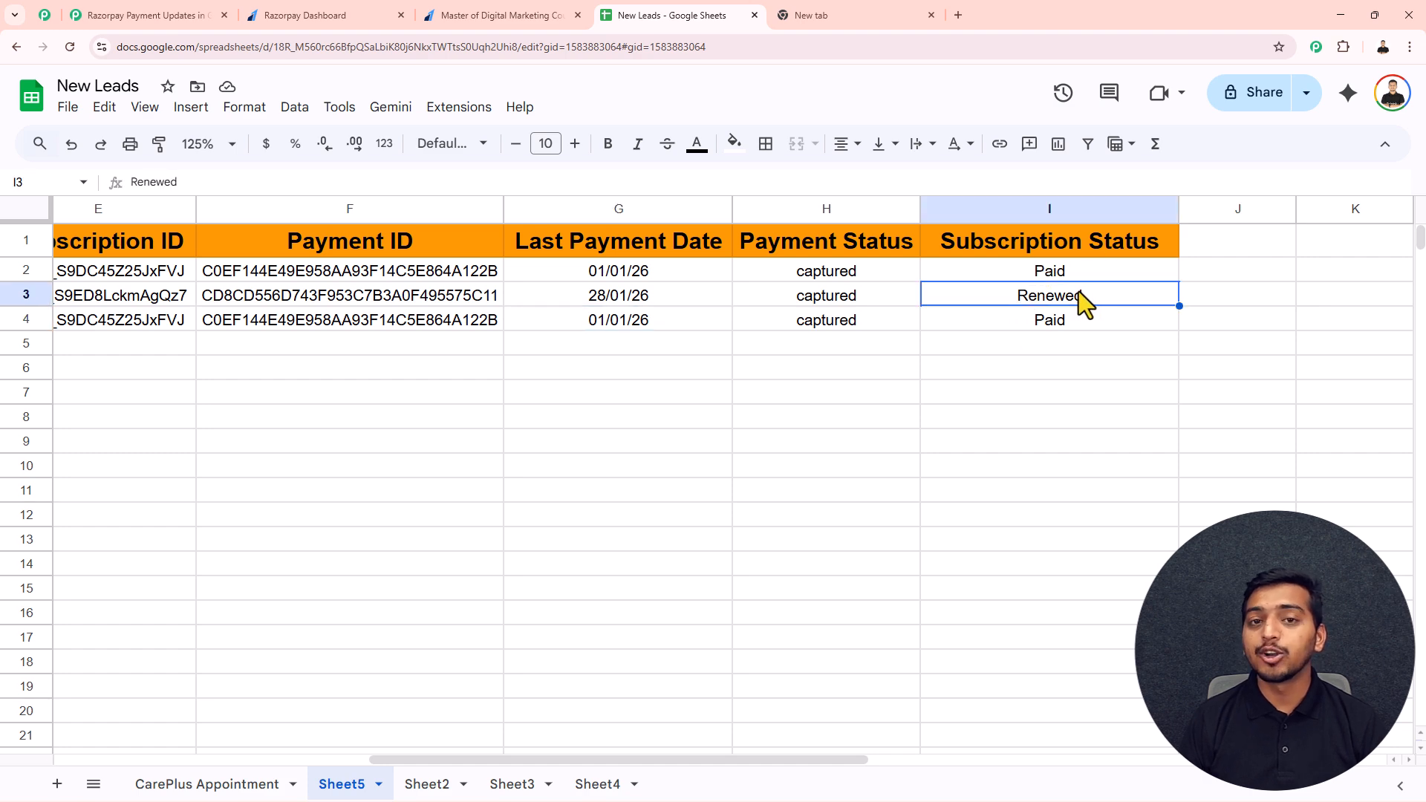
{"action": "left_click", "coordinate": [152, 17]}
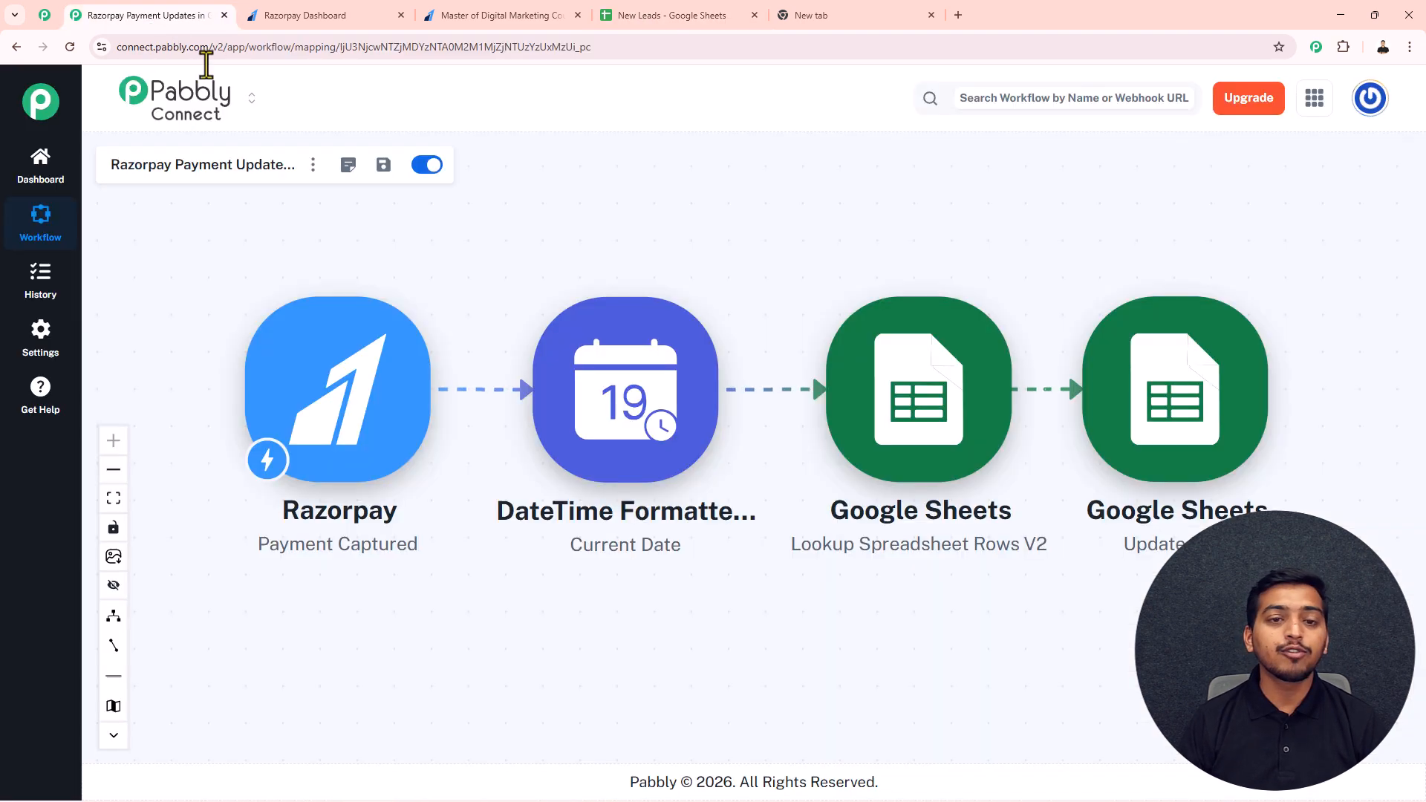
{"action": "left_click_drag", "start_coordinate": [821, 230], "coordinate": [821, 222]}
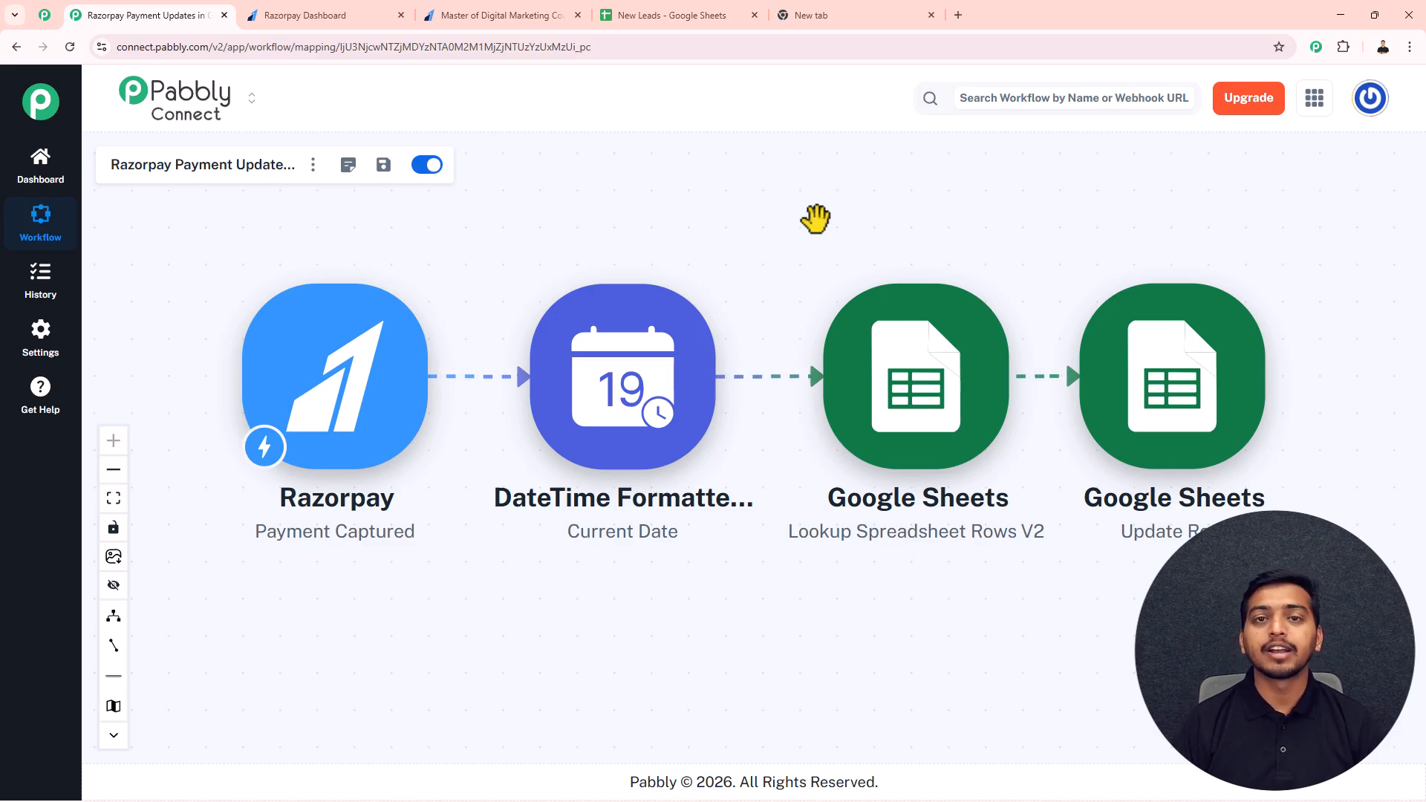
Step: Go to pabbly.com/connect in the empty browser tab and sign in to the Pabbly account
{"action": "left_click", "coordinate": [860, 21]}
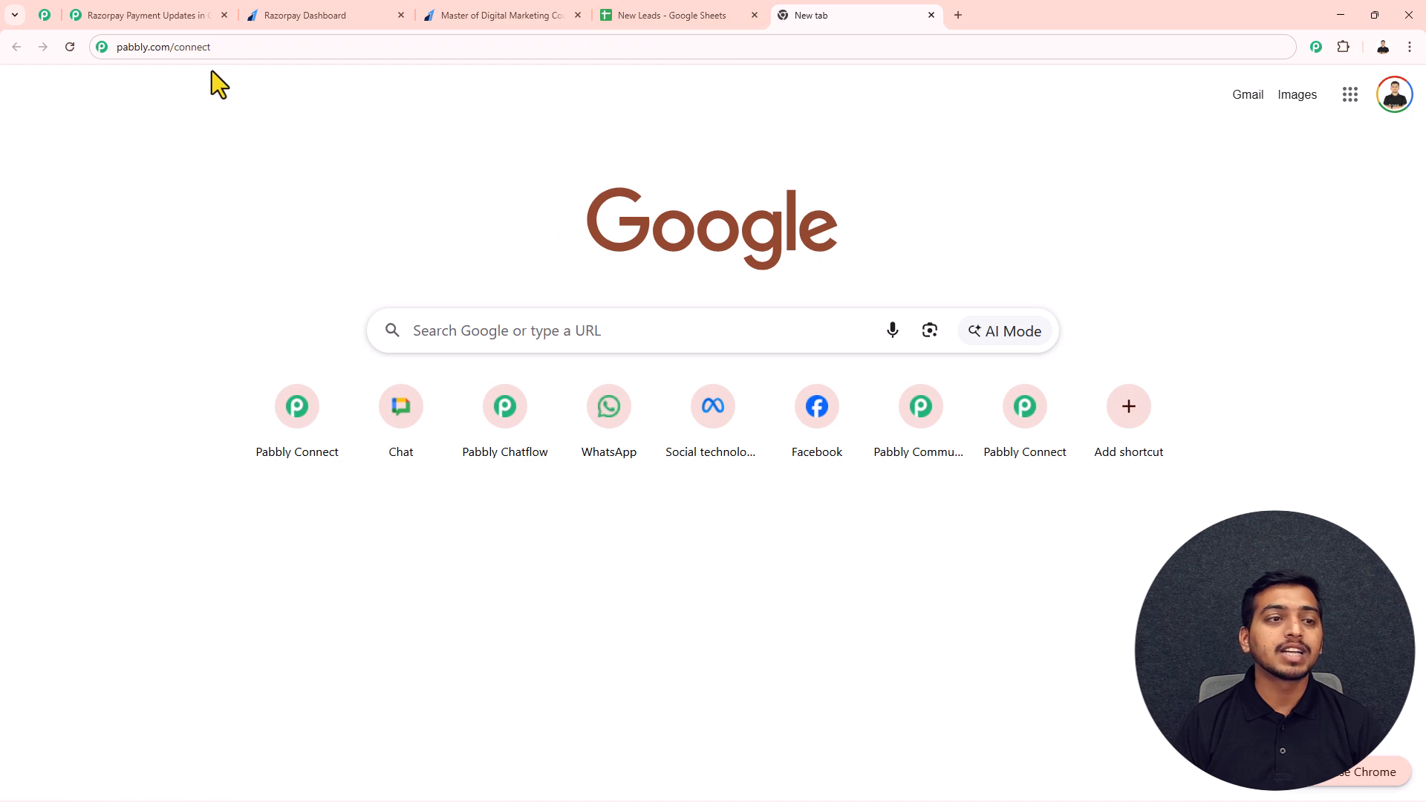
{"action": "left_click", "coordinate": [215, 52]}
{"action": "left_click_drag", "start_coordinate": [215, 52], "coordinate": [97, 60]}
{"action": "key", "text": "Return"}
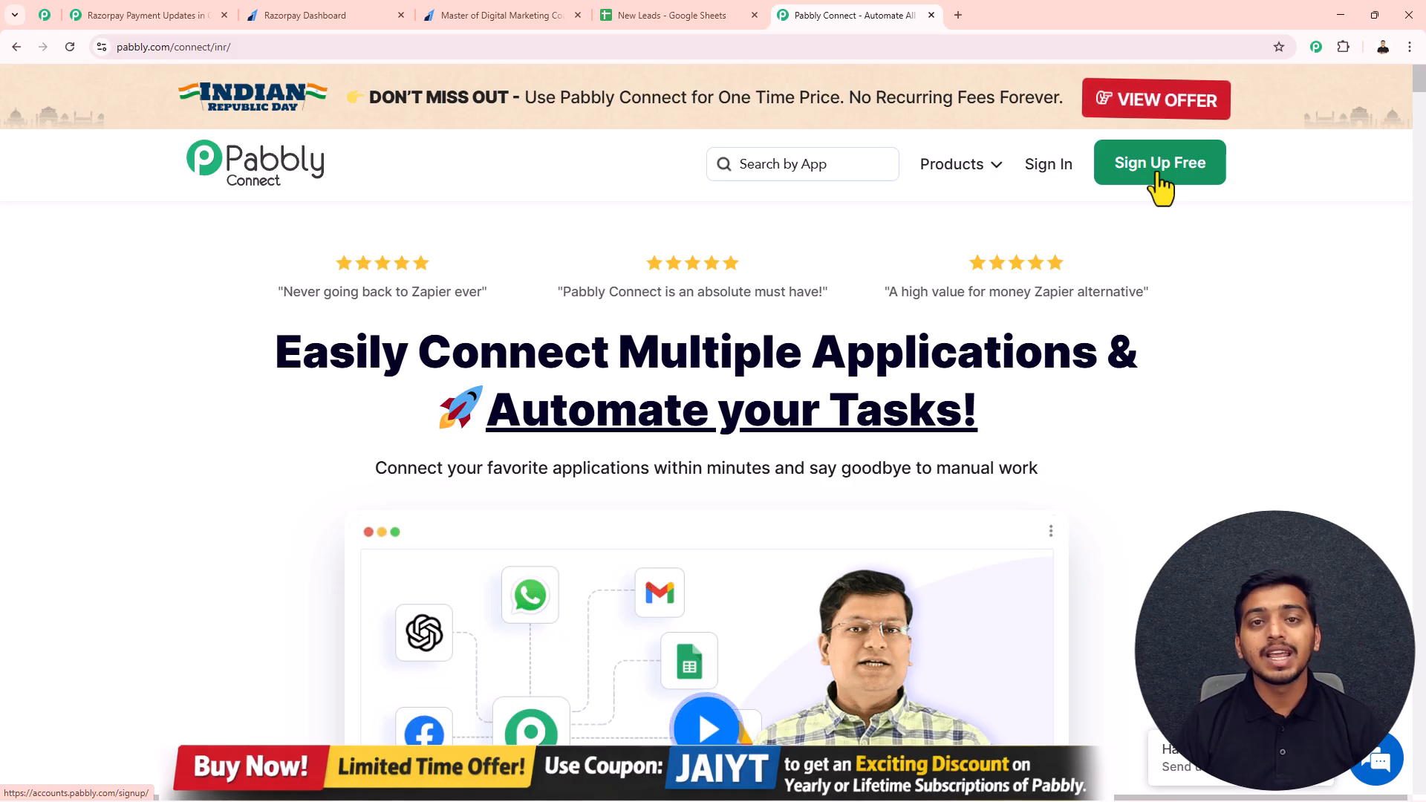
{"action": "left_click", "coordinate": [1045, 178]}
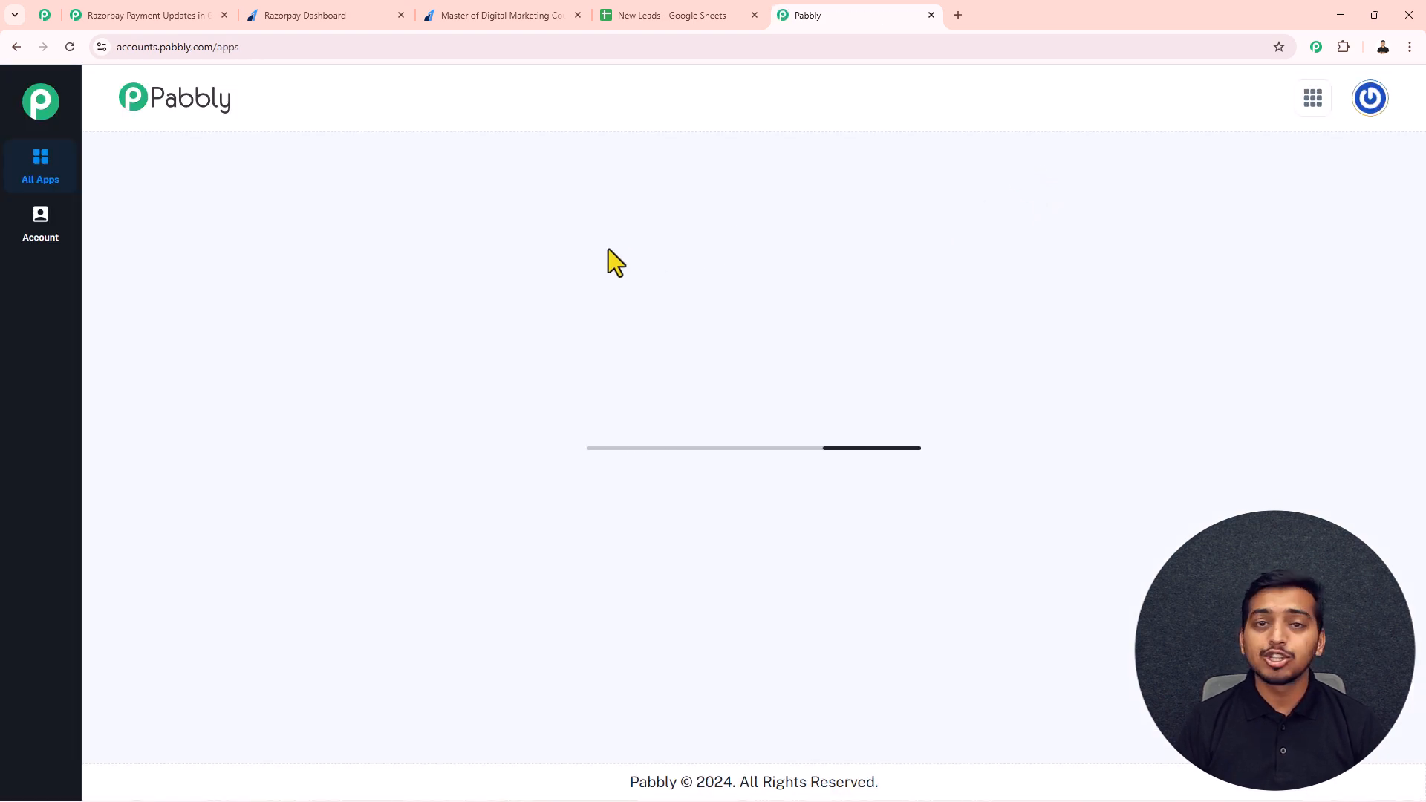
Step: Access Pabbly Connect from the list of Pabbly apps and bring up its dashboard
{"action": "scroll", "coordinate": [603, 251], "scroll_direction": "down", "scroll_amount": 2}
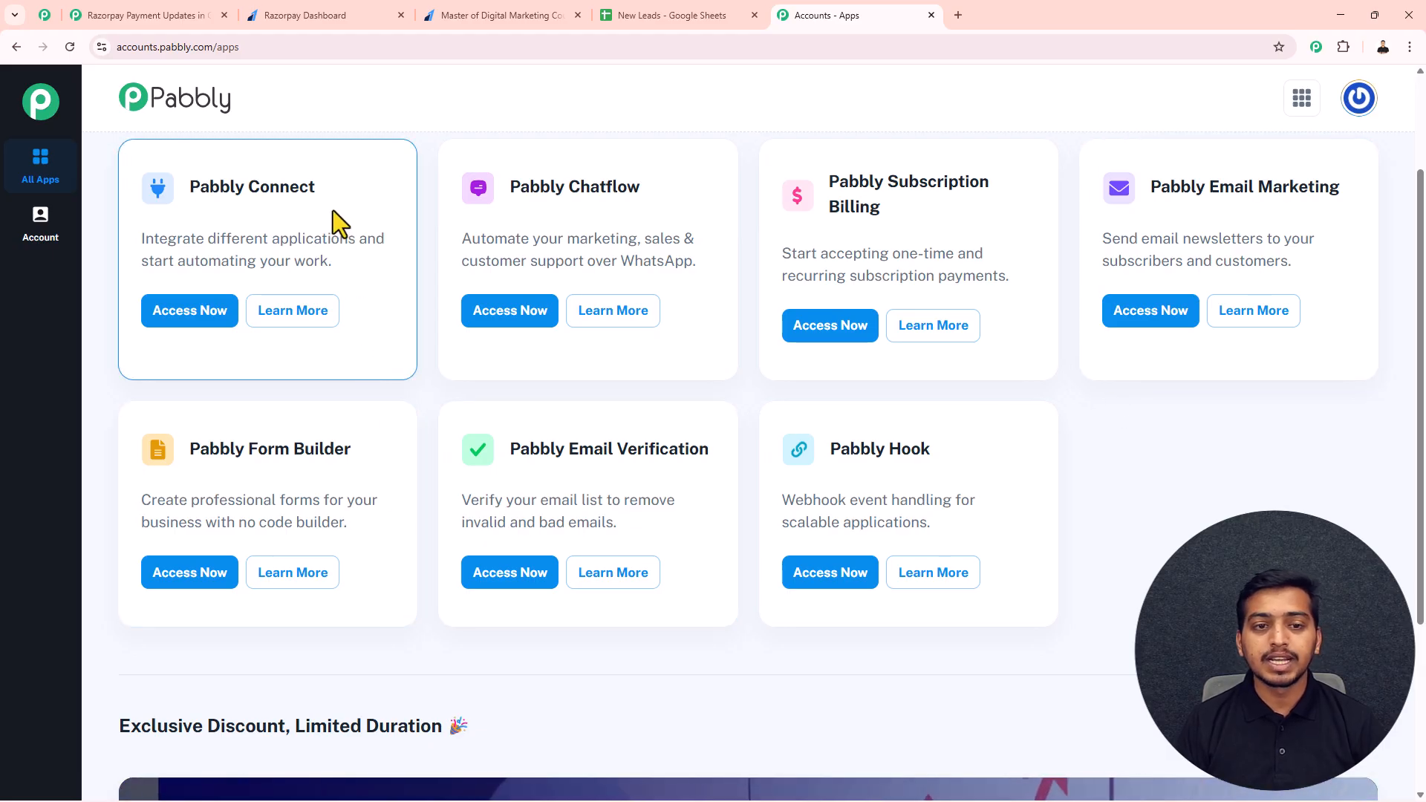
{"action": "left_click_drag", "start_coordinate": [331, 185], "coordinate": [187, 188]}
{"action": "left_click", "coordinate": [191, 309]}
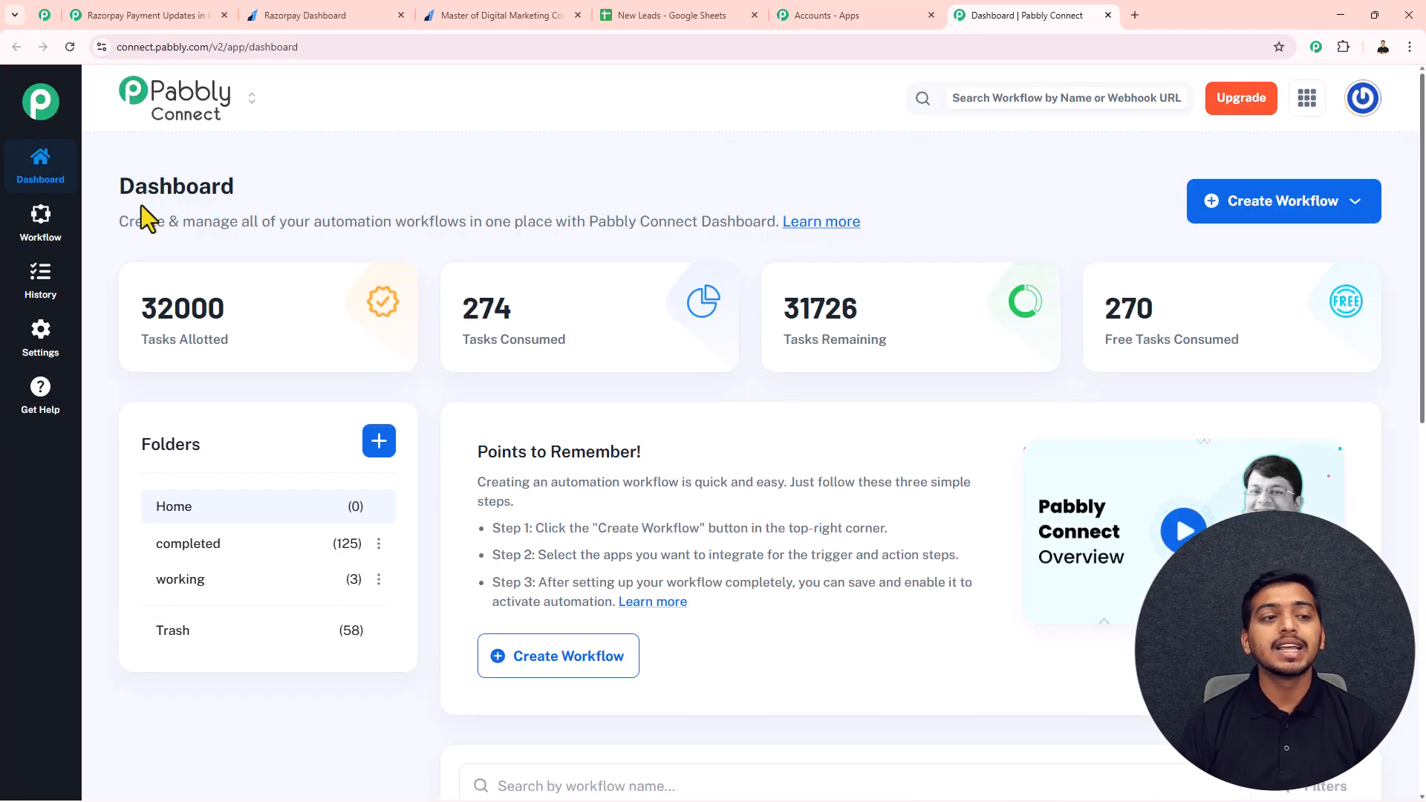
{"action": "left_click_drag", "start_coordinate": [115, 183], "coordinate": [242, 195]}
{"action": "left_click", "coordinate": [297, 182]}
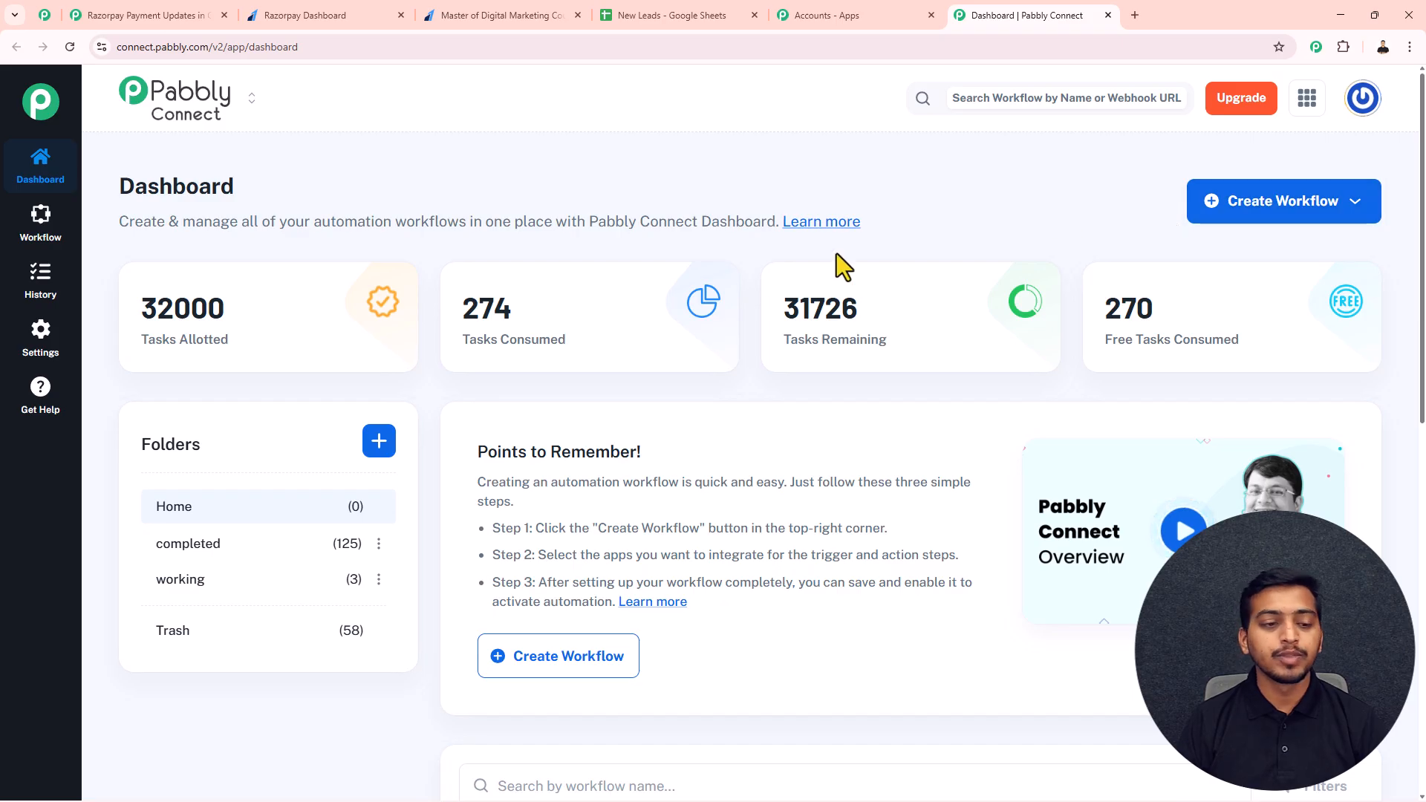
Step: Look at the folder creation dialog without making one, and start a workflow from scratch in the New (Beta) builder
{"action": "left_click", "coordinate": [377, 444]}
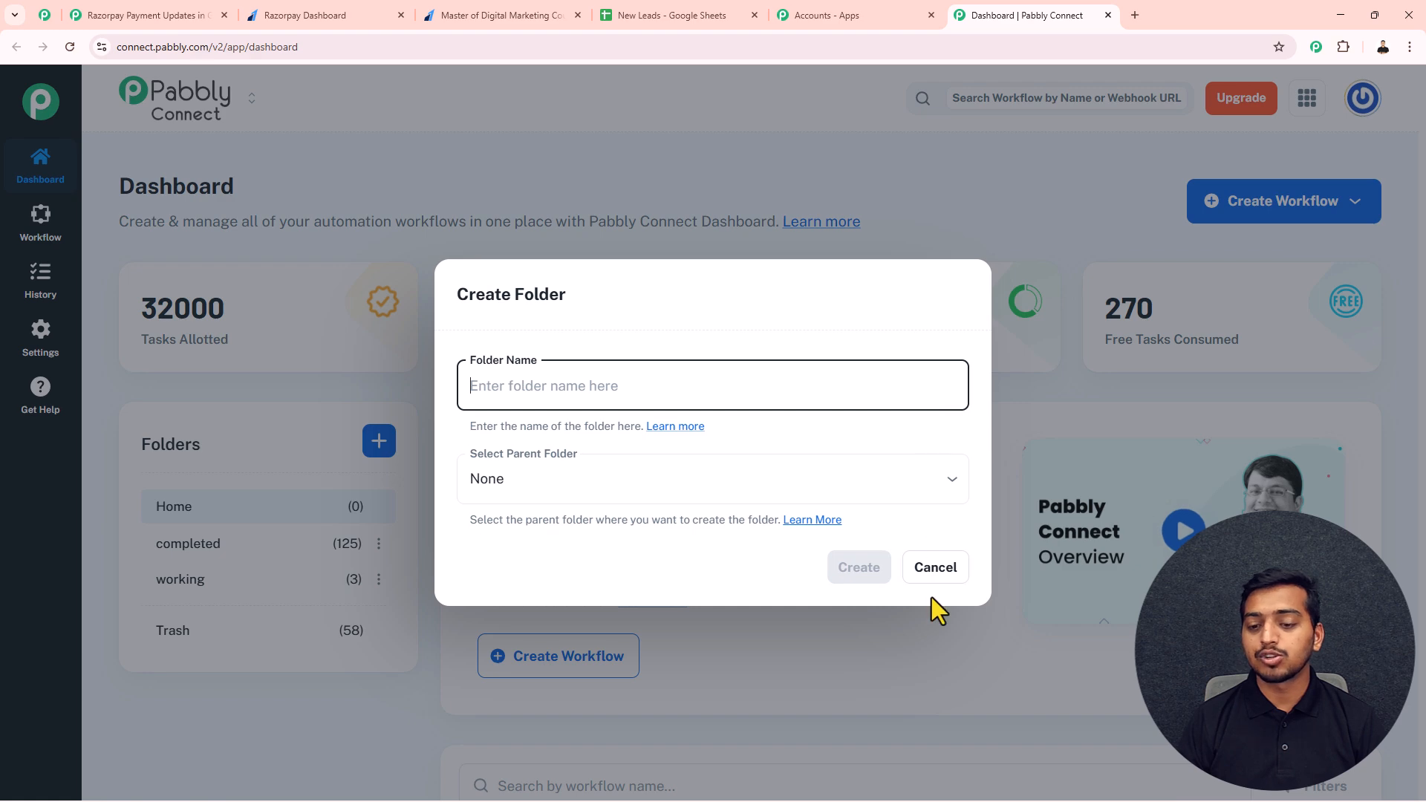
{"action": "left_click", "coordinate": [935, 576]}
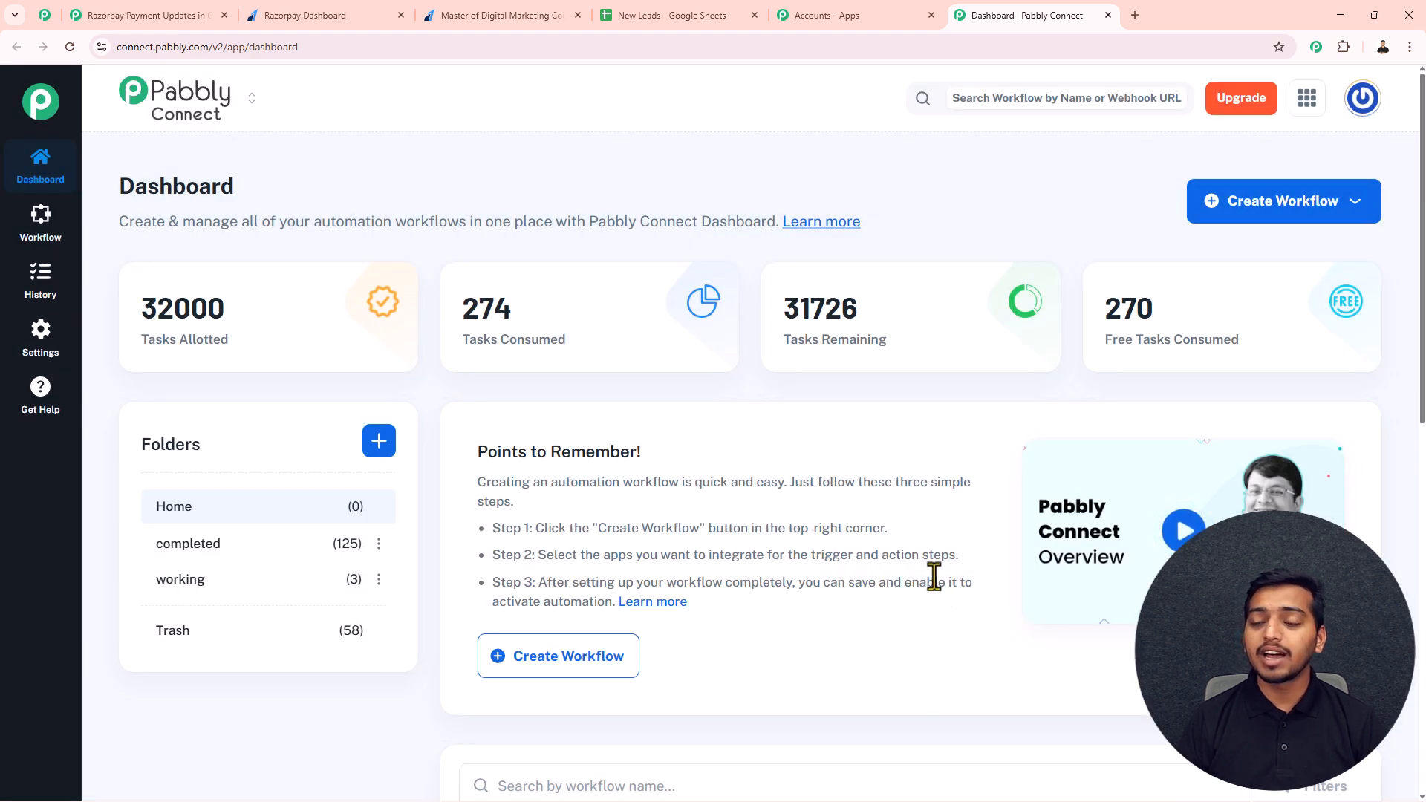
{"action": "left_click", "coordinate": [1255, 208]}
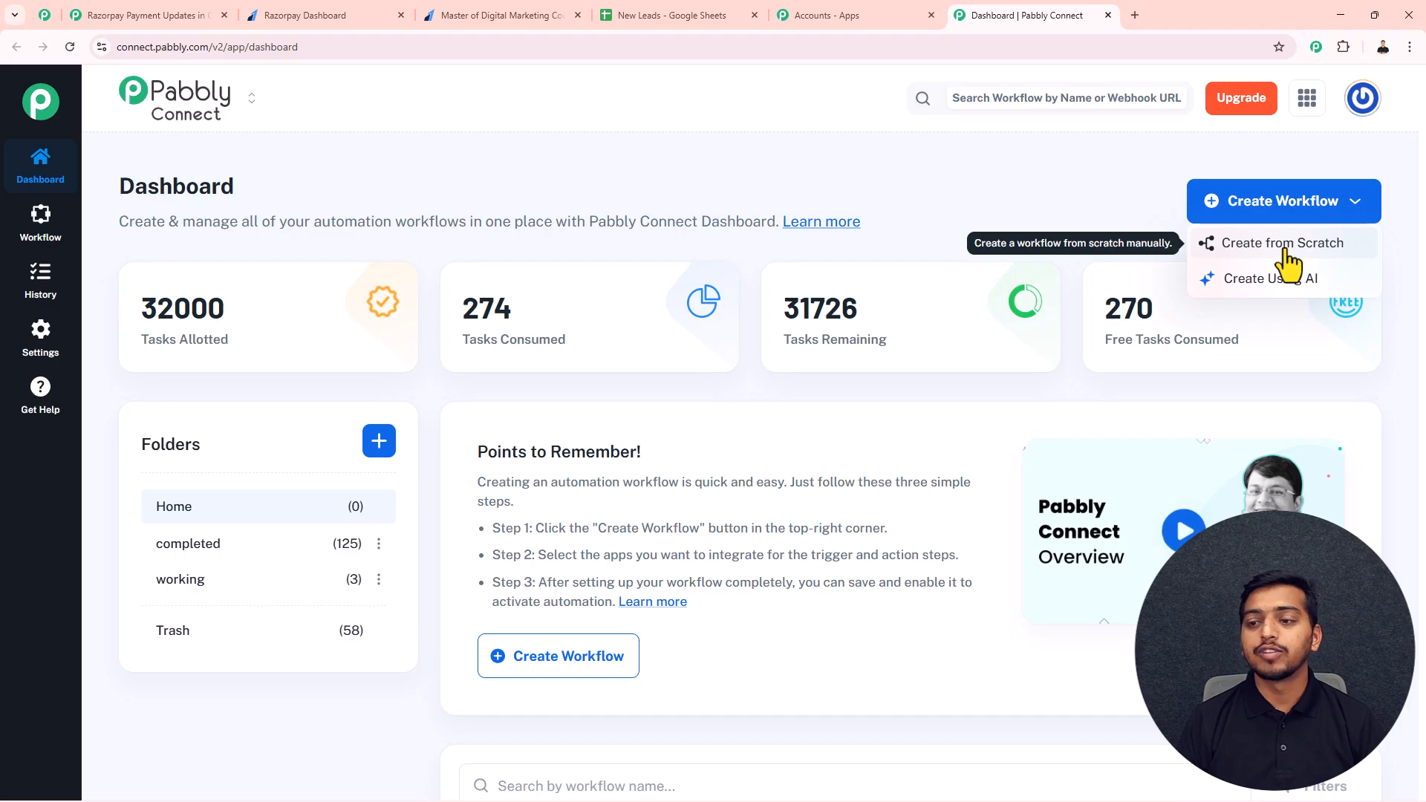
{"action": "left_click", "coordinate": [1283, 244]}
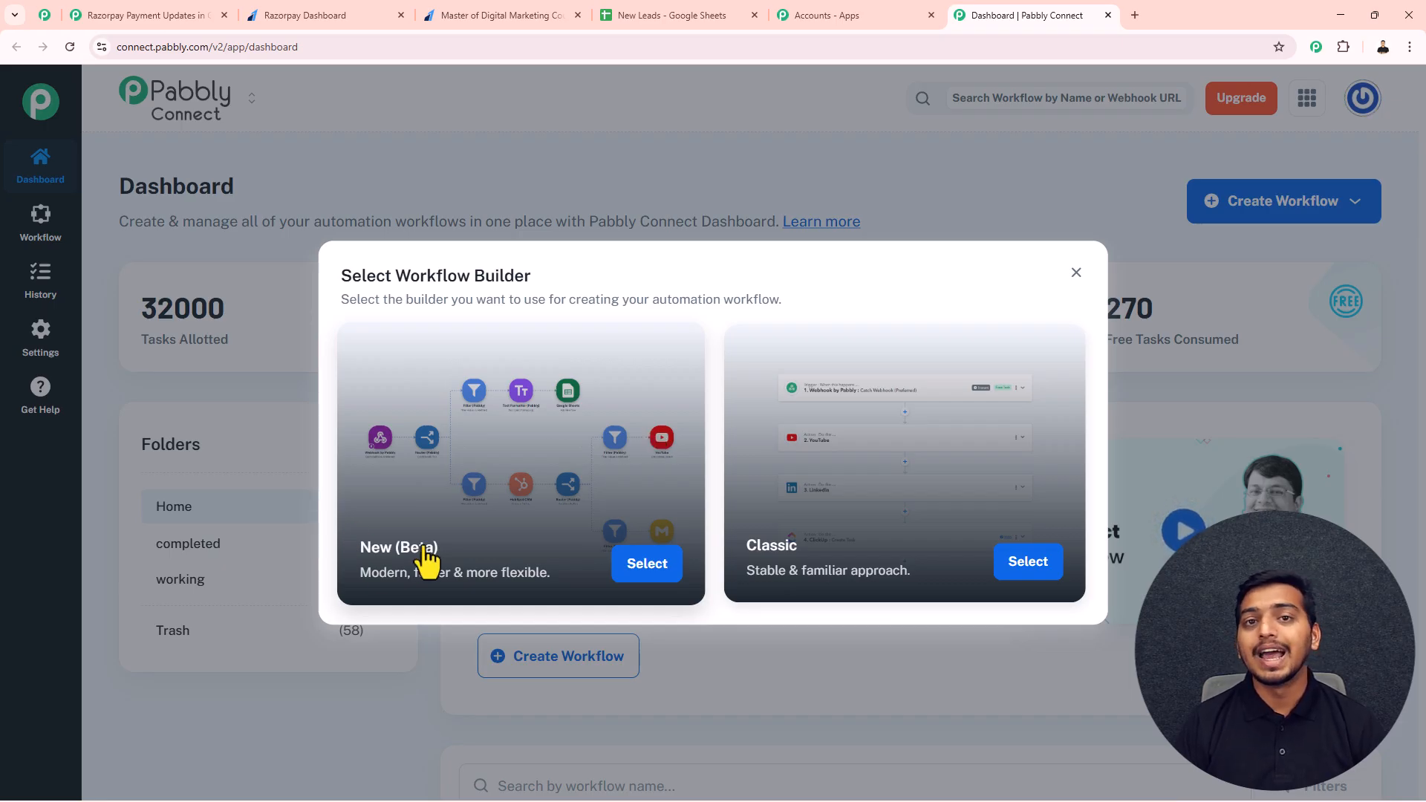
{"action": "left_click", "coordinate": [646, 564]}
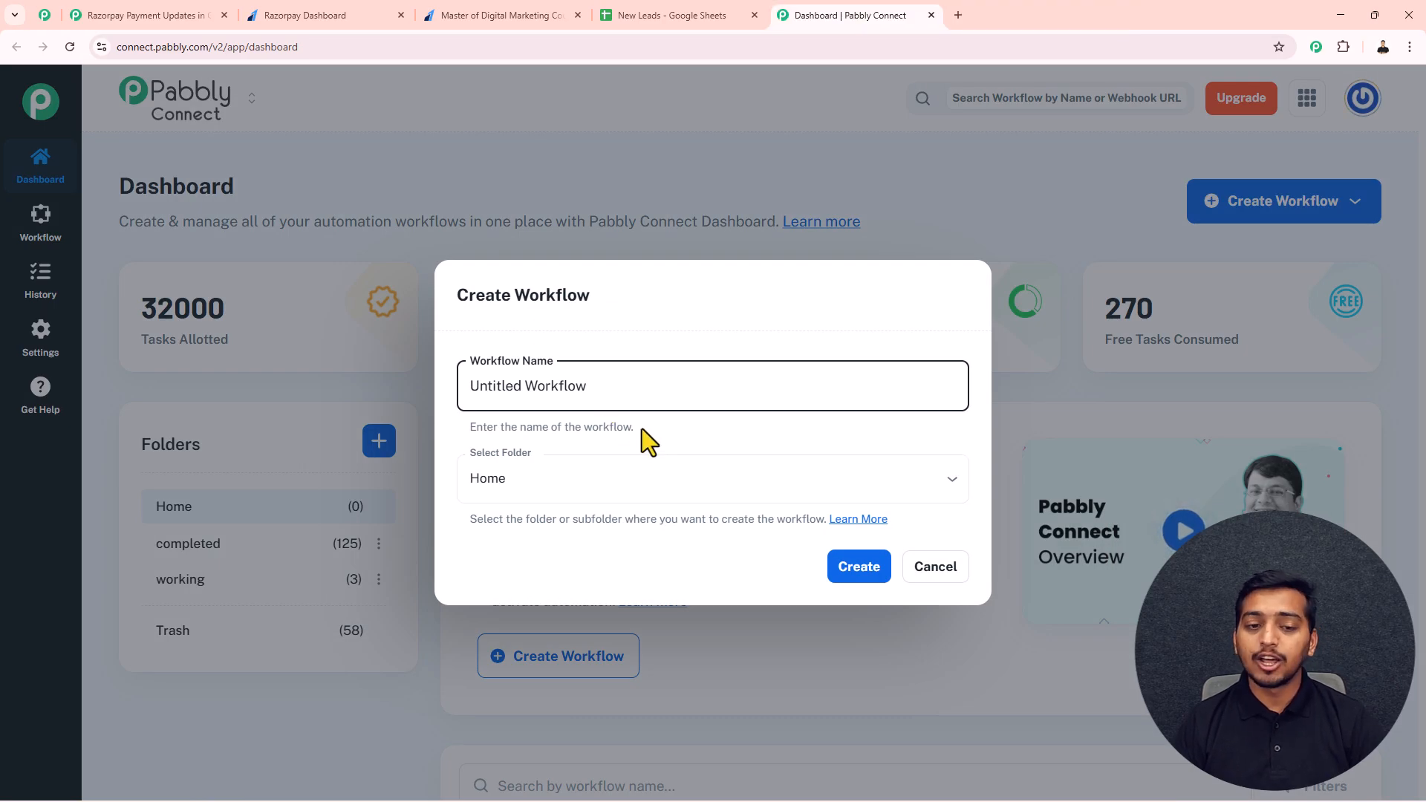
Step: Name the workflow "Razorpay Payment Updates in Google Sheets", put it in the "working" folder and create it
{"action": "left_click_drag", "start_coordinate": [594, 386], "coordinate": [465, 380]}
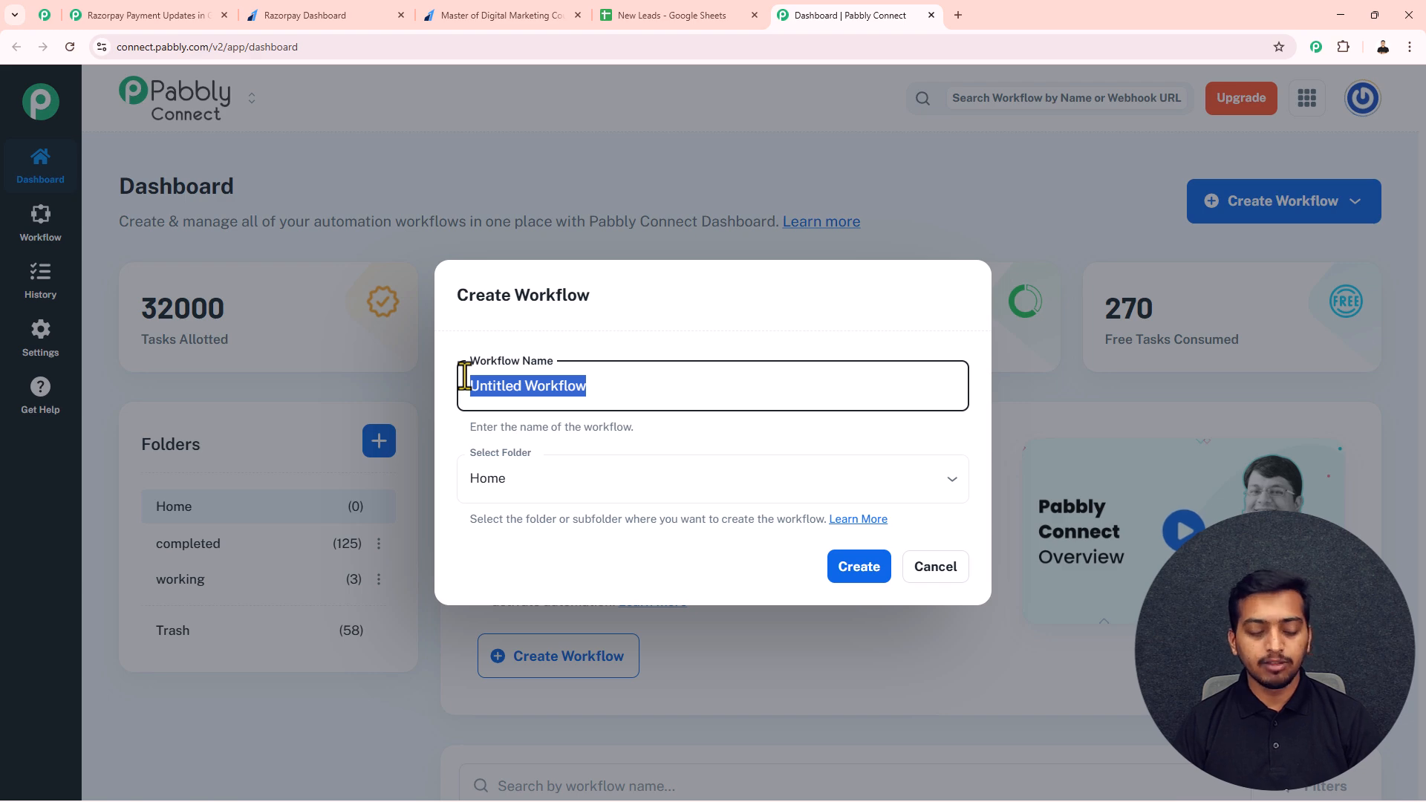
{"action": "type", "text": "Razorpay Payment Updates in Google Sheets"}
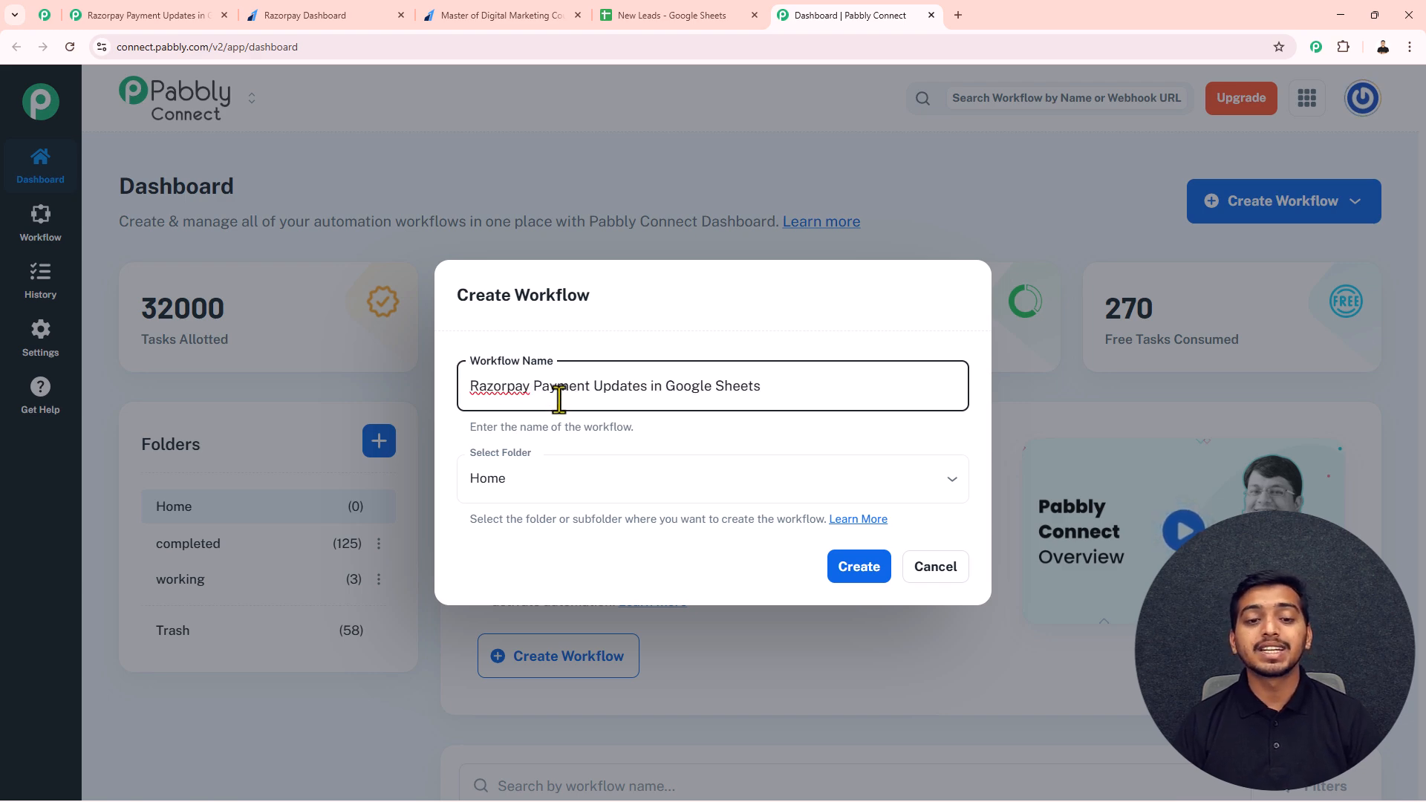
{"action": "left_click", "coordinate": [572, 491]}
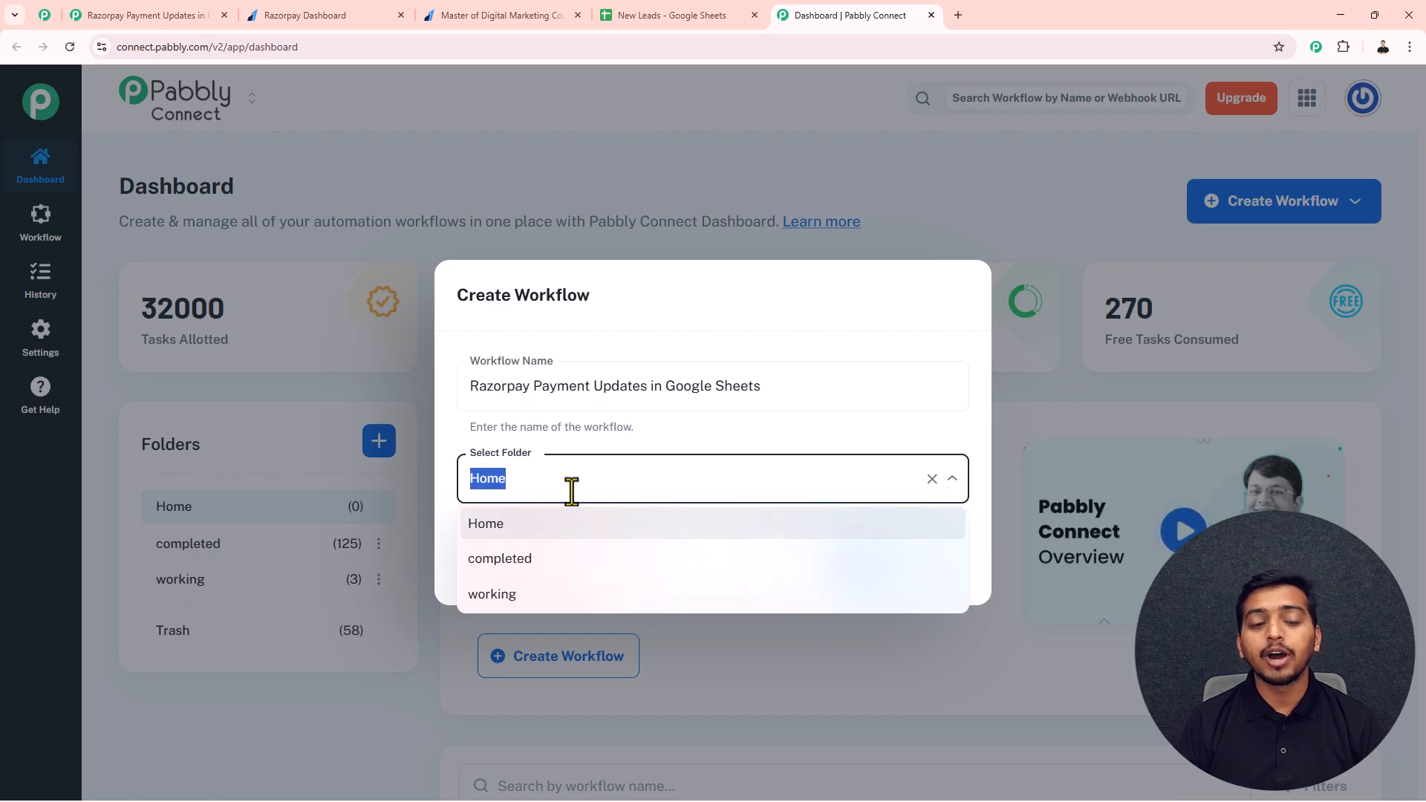
{"action": "left_click", "coordinate": [542, 594]}
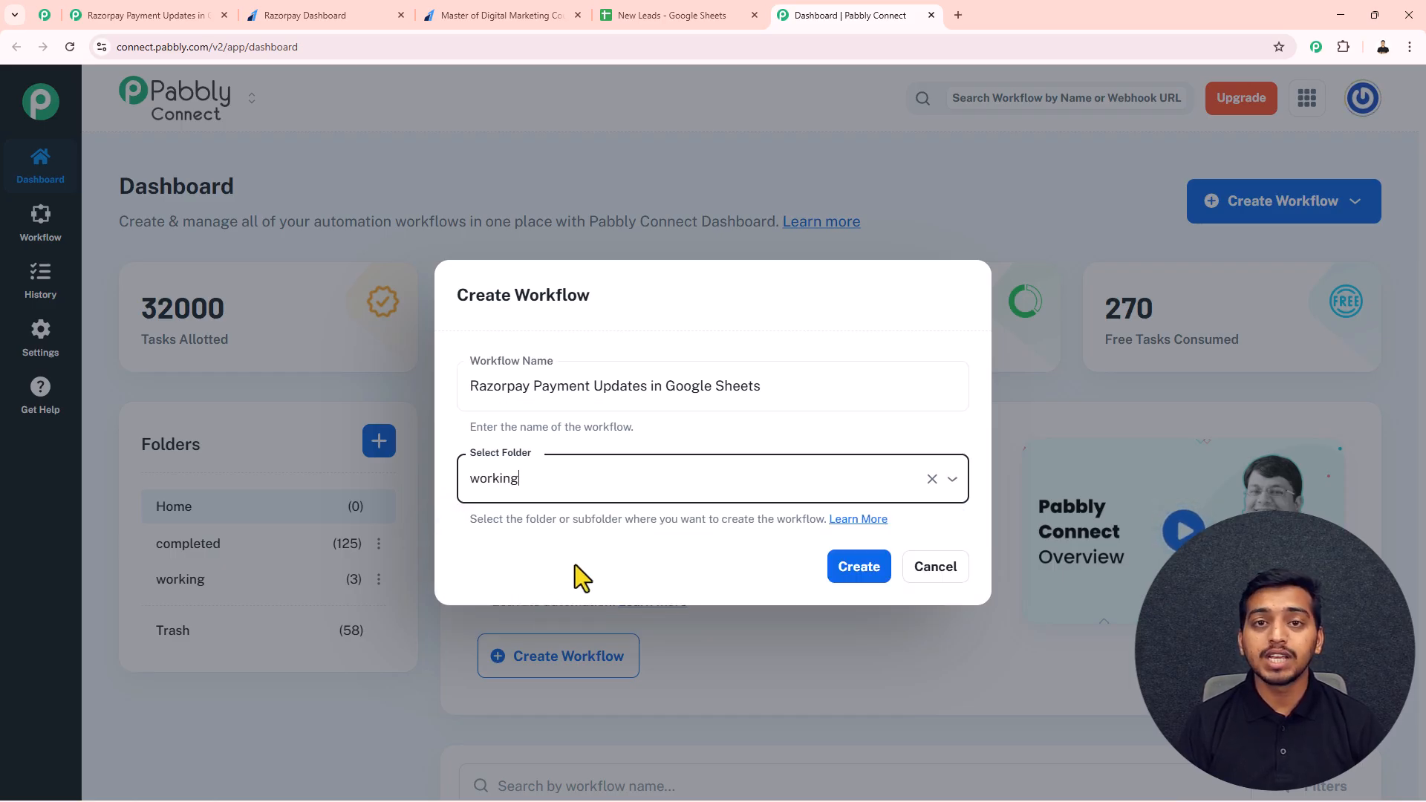
{"action": "left_click", "coordinate": [860, 568]}
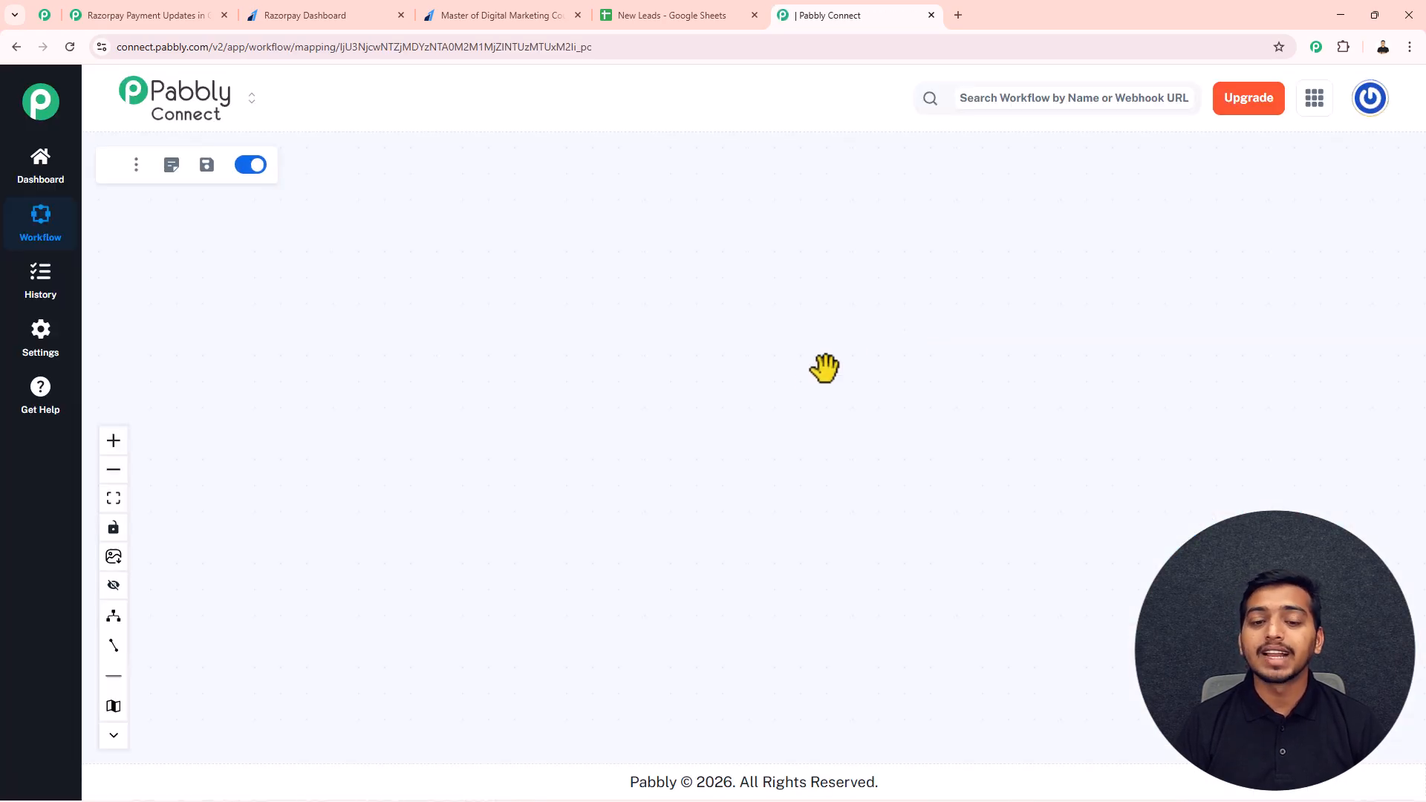
Step: Add a trigger to the empty workflow and choose Razorpay as its app
{"action": "scroll", "coordinate": [880, 407], "scroll_direction": "up", "scroll_amount": 3}
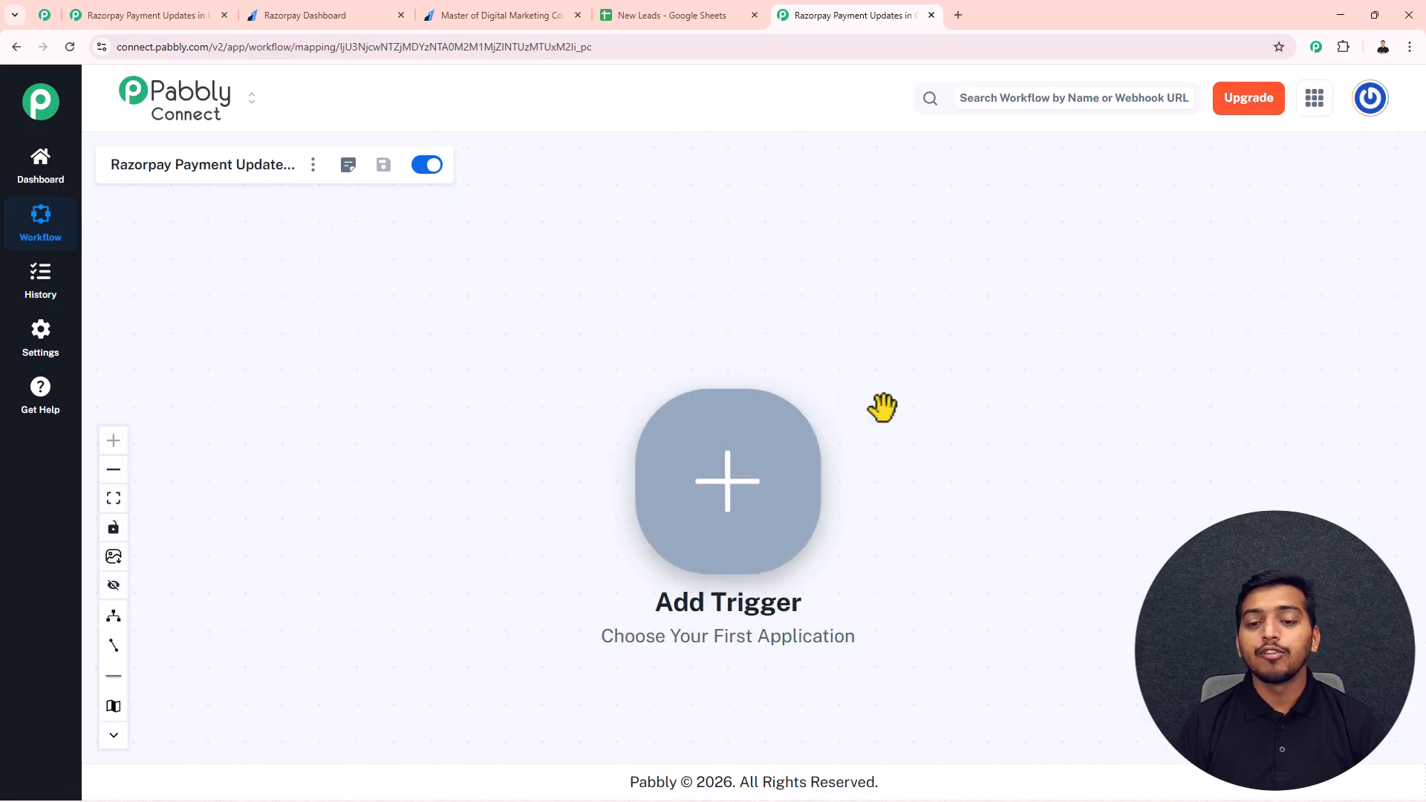
{"action": "left_click_drag", "start_coordinate": [870, 410], "coordinate": [727, 374]}
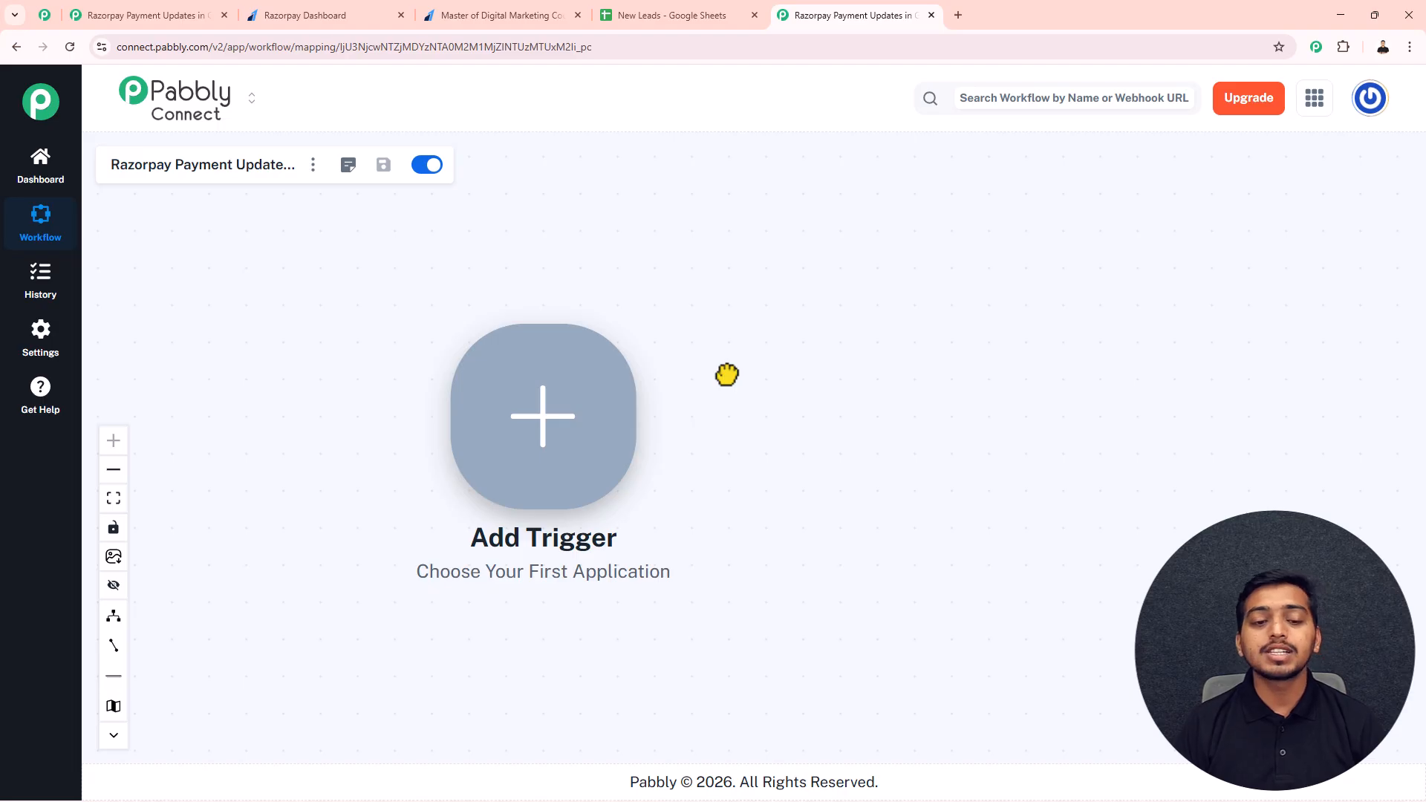
{"action": "left_click", "coordinate": [550, 434]}
{"action": "left_click", "coordinate": [847, 209]}
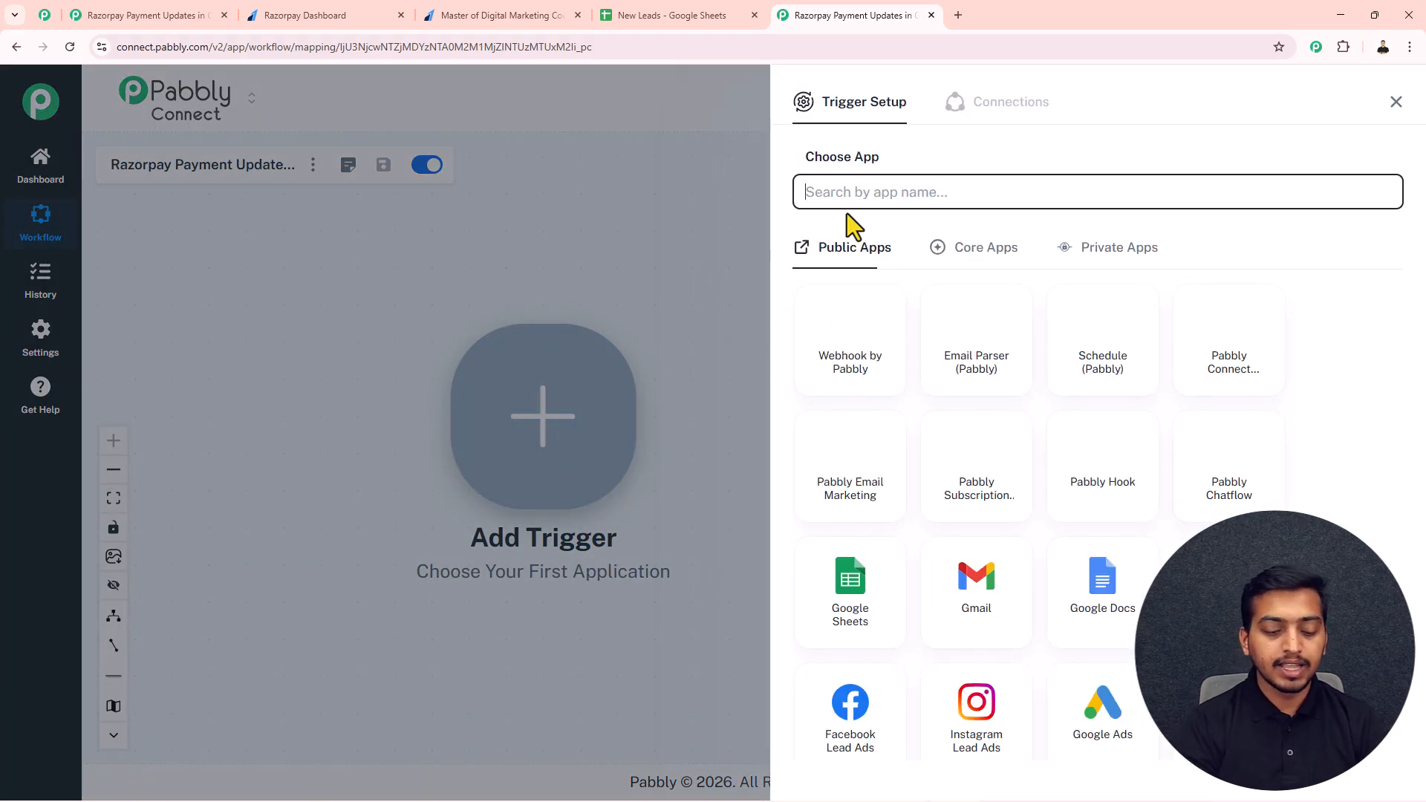
{"action": "type", "text": "razorp"}
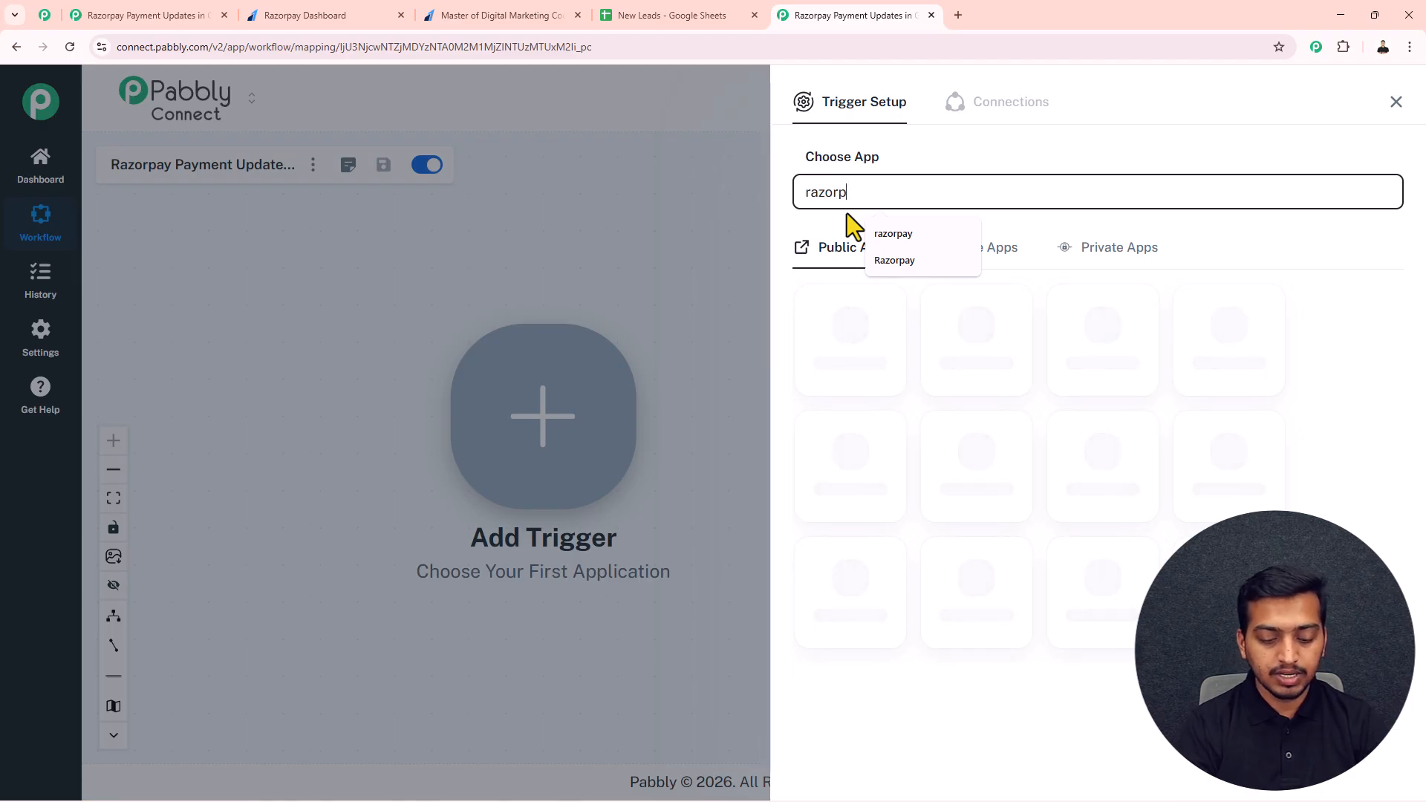
{"action": "left_click", "coordinate": [852, 350]}
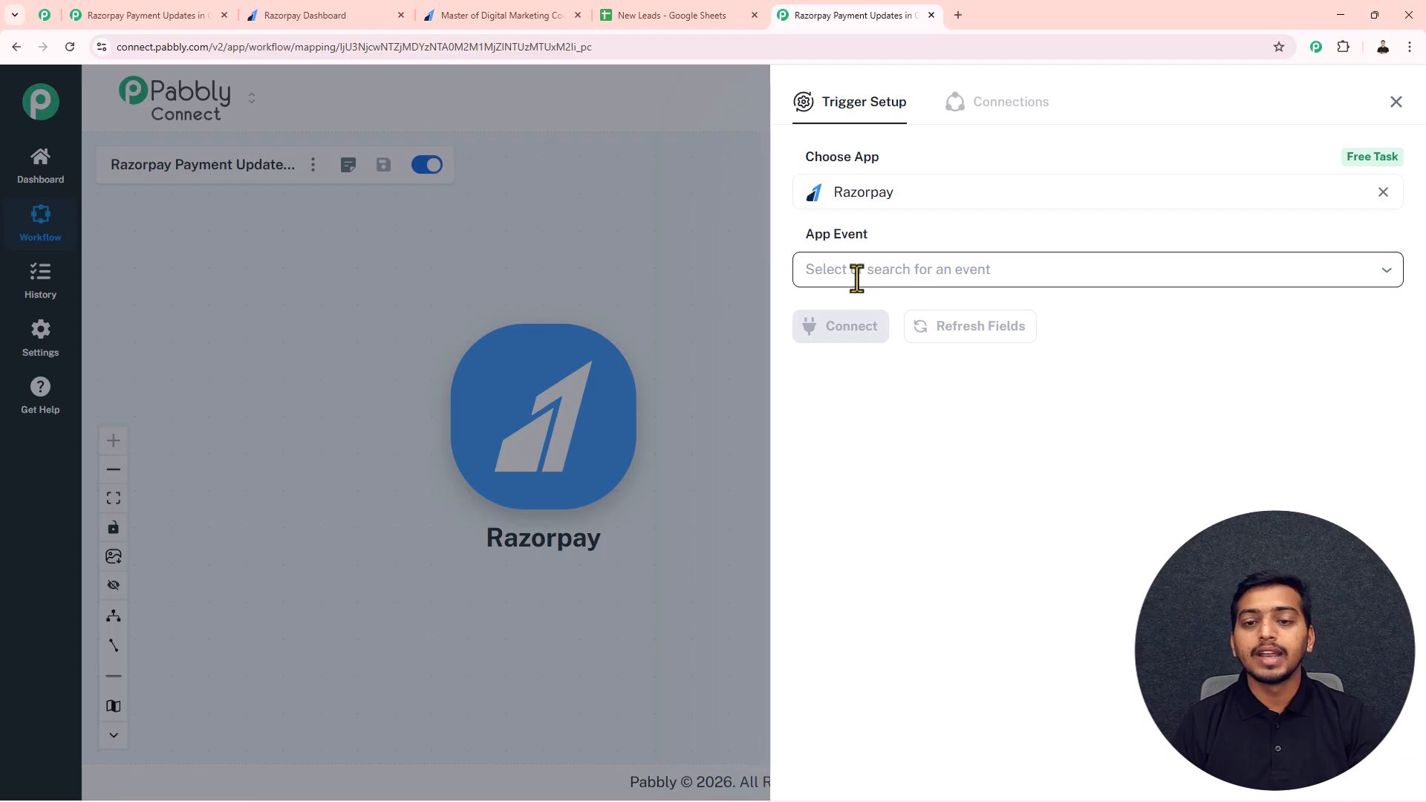
Step: Set the Razorpay trigger's event to Payment Captured and connect it
{"action": "left_click", "coordinate": [857, 276]}
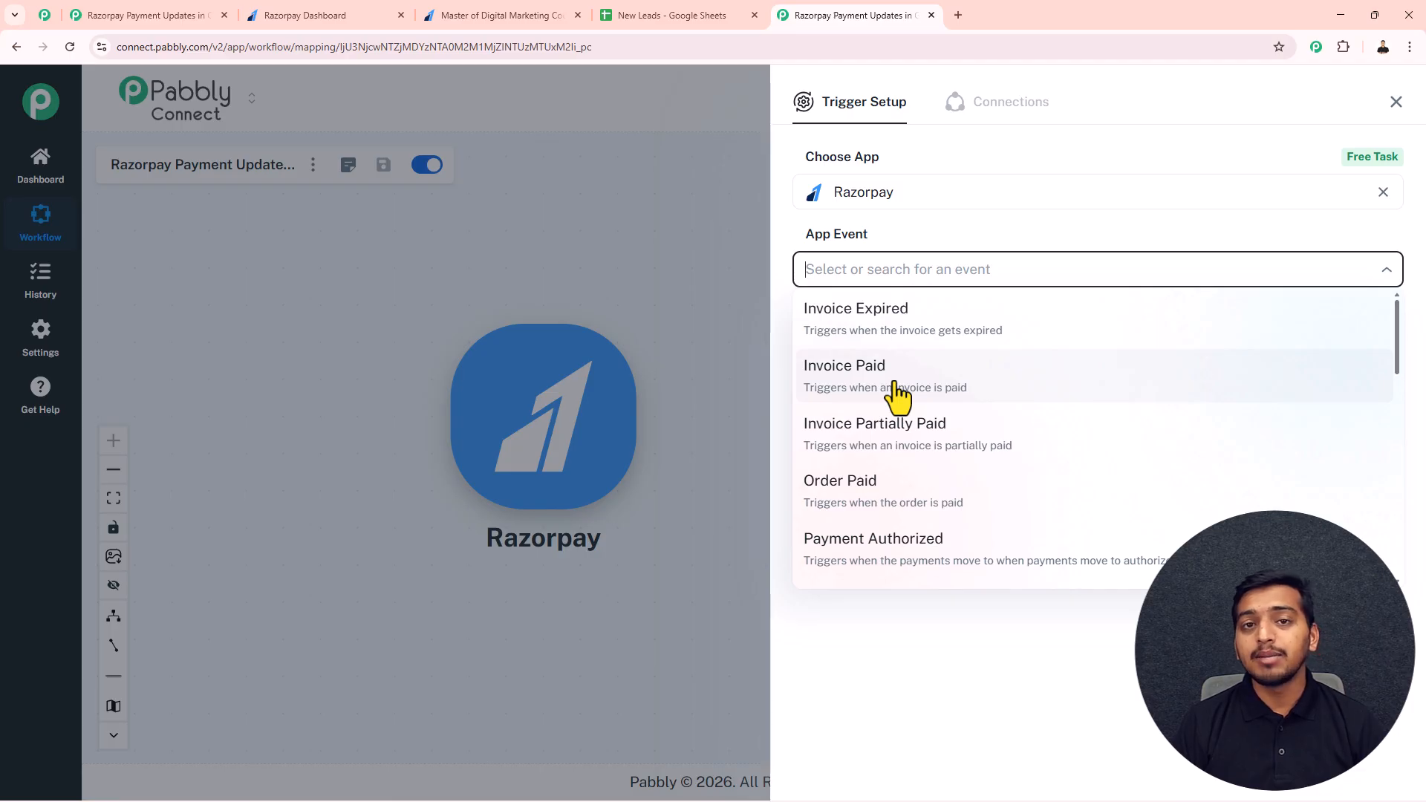
{"action": "scroll", "coordinate": [907, 423], "scroll_direction": "down", "scroll_amount": 4}
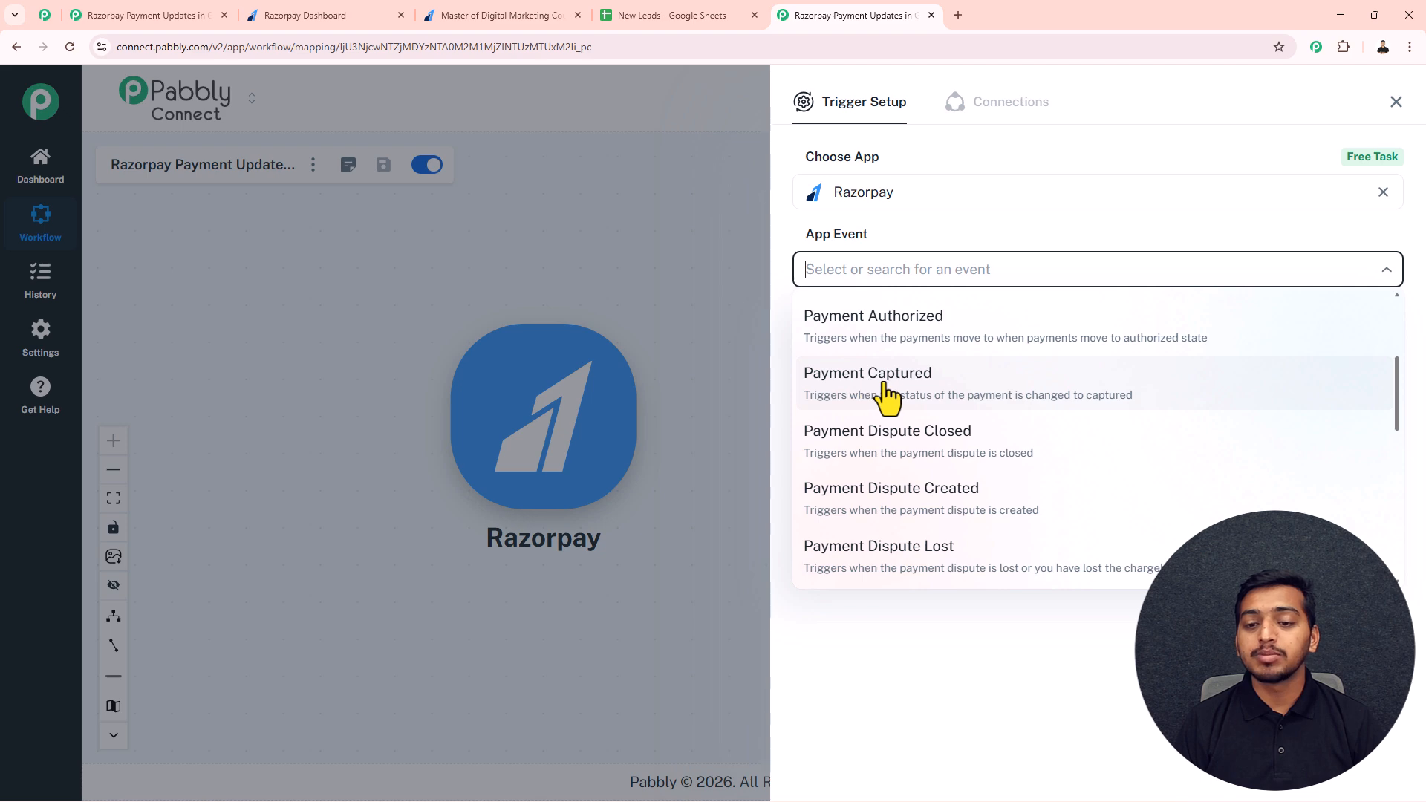
{"action": "left_click", "coordinate": [883, 394]}
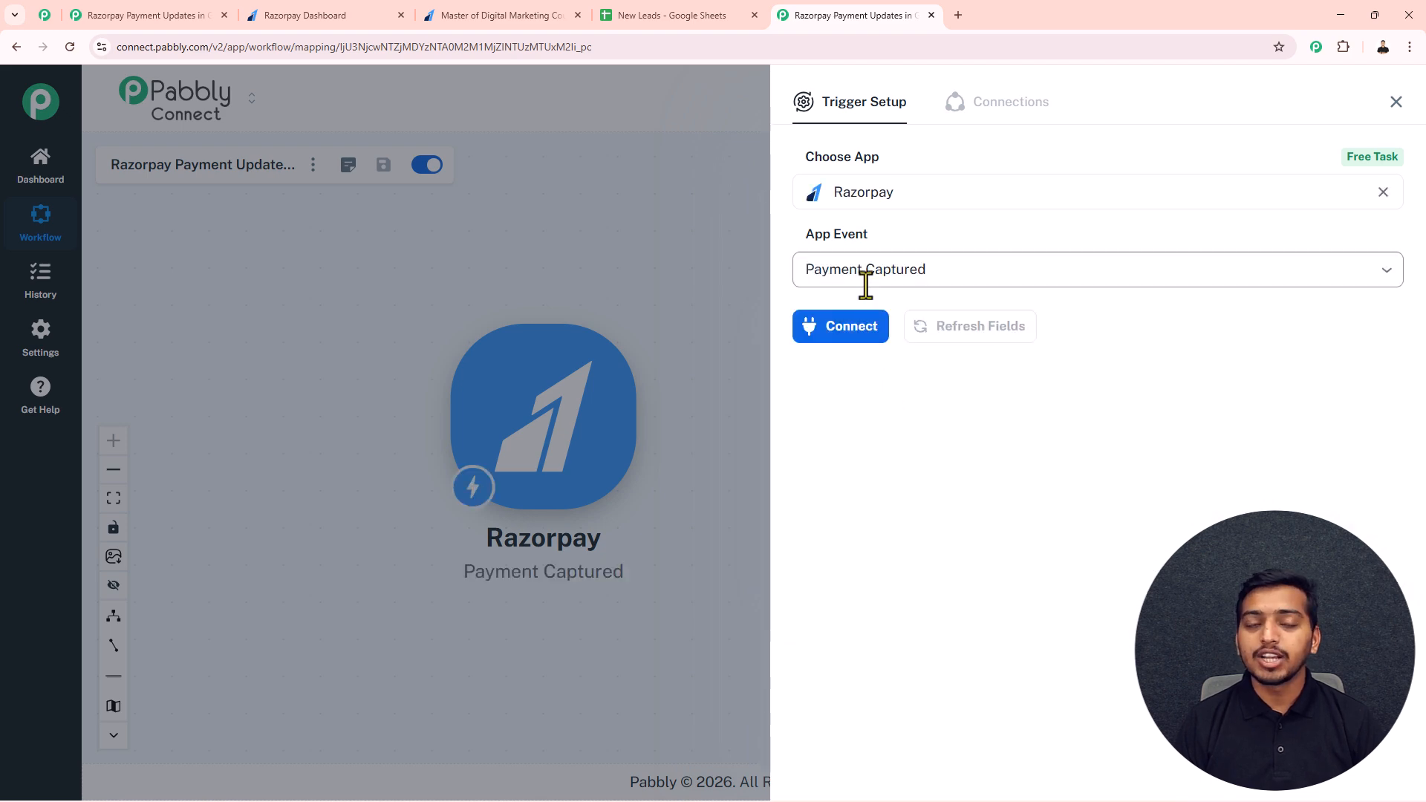
{"action": "left_click", "coordinate": [849, 337]}
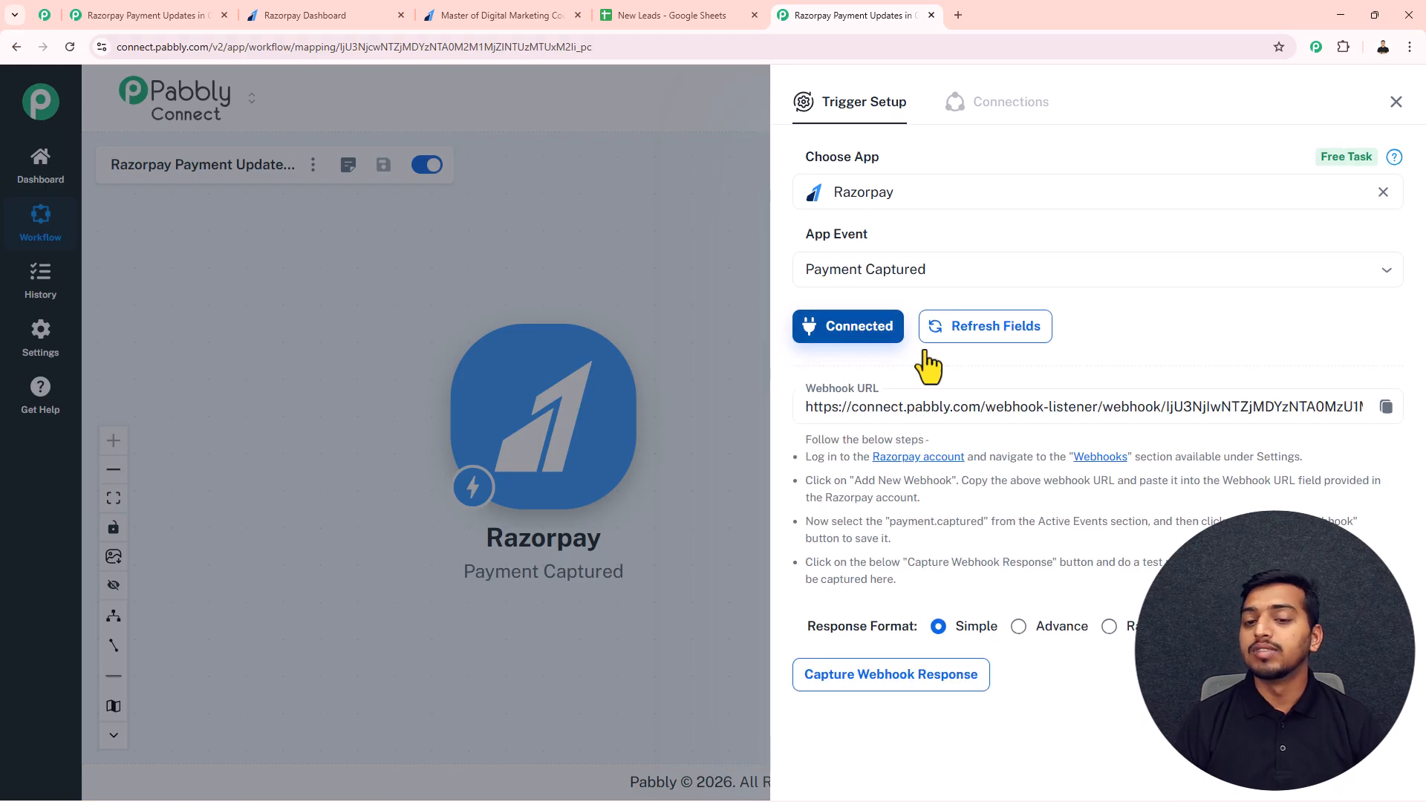
Step: Copy the trigger's webhook URL and highlight the Razorpay webhook setup instructions below it
{"action": "left_click", "coordinate": [1385, 407]}
{"action": "left_click_drag", "start_coordinate": [811, 439], "coordinate": [926, 578]}
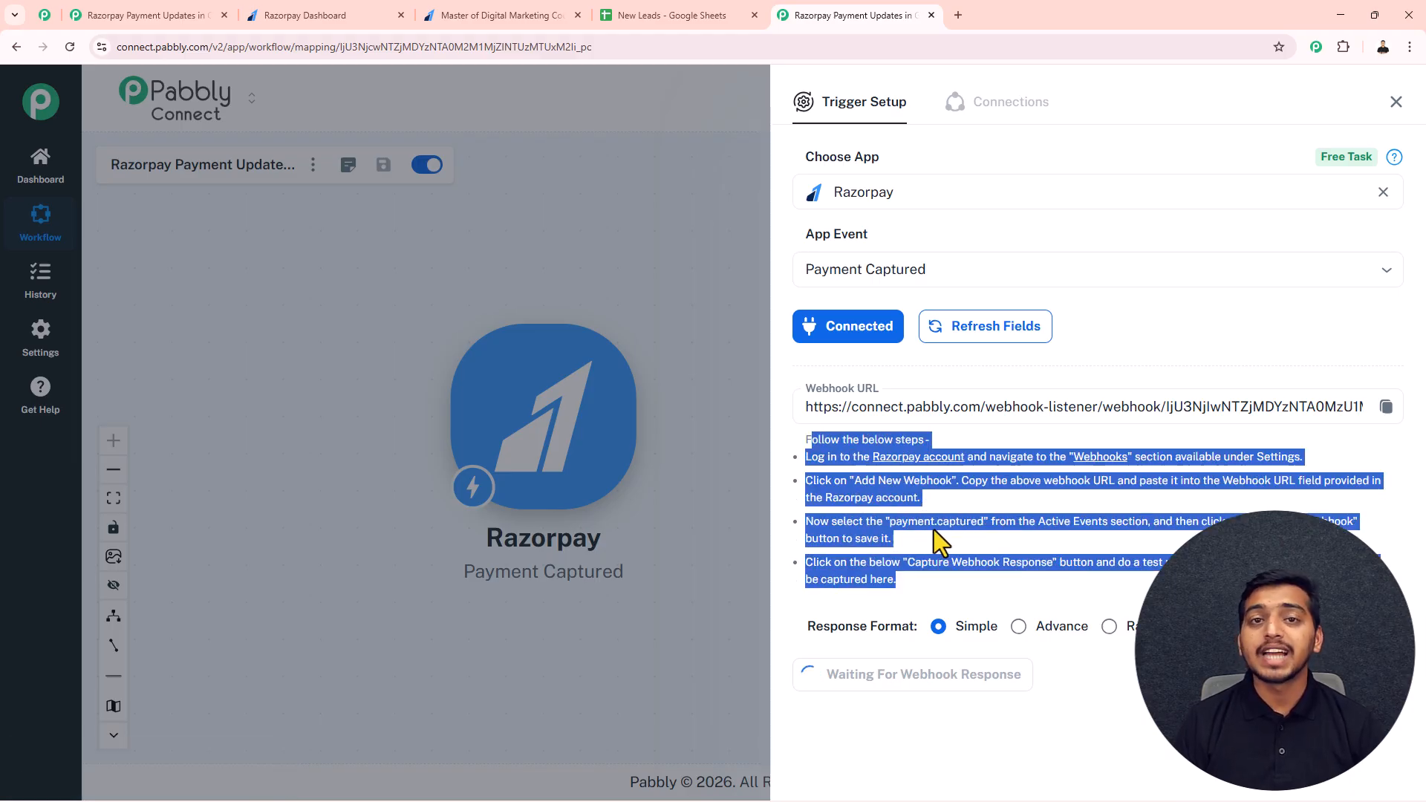
Step: Switch to the Razorpay dashboard and open the Webhooks page from the account settings
{"action": "left_click", "coordinate": [921, 548]}
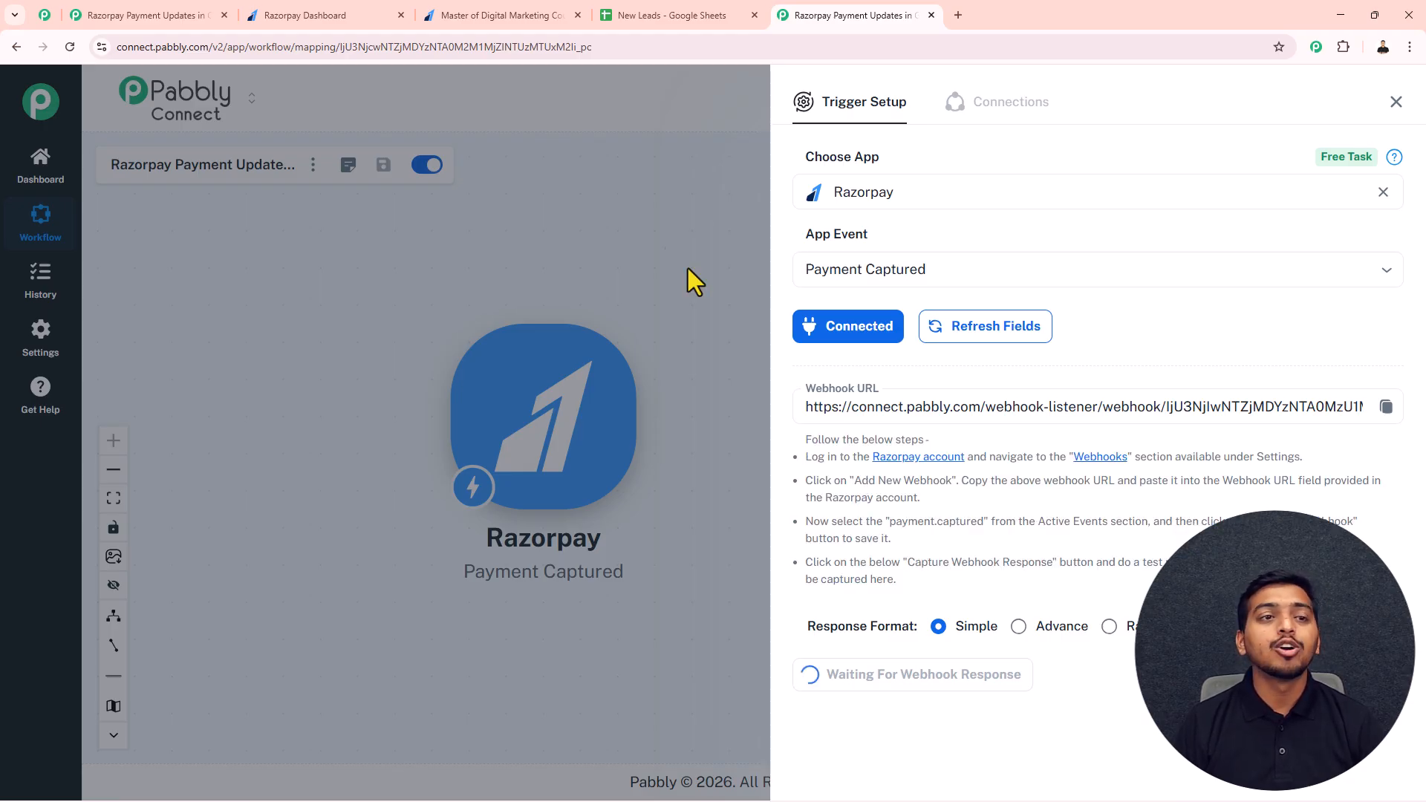
{"action": "left_click", "coordinate": [328, 13]}
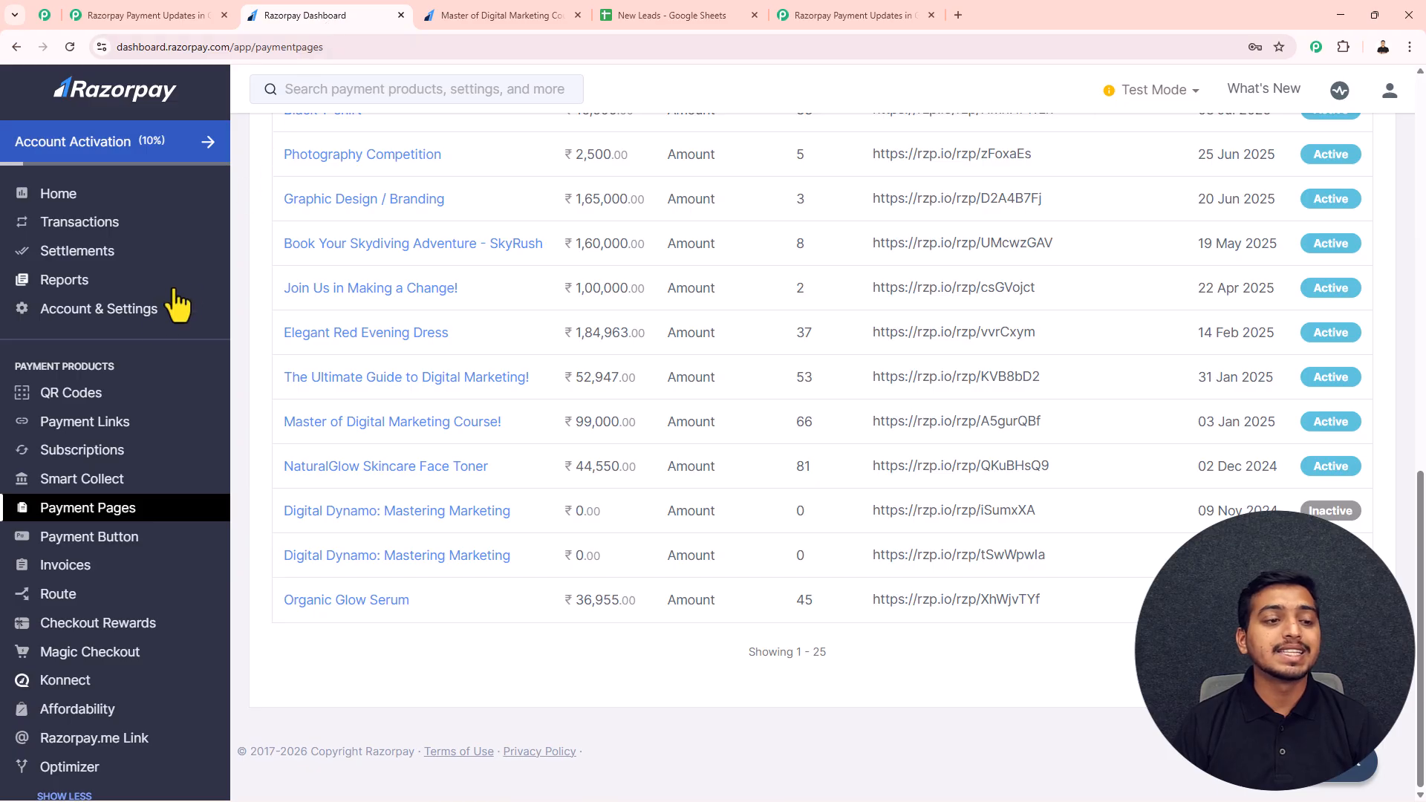
{"action": "scroll", "coordinate": [152, 327], "scroll_direction": "up", "scroll_amount": 6}
{"action": "scroll", "coordinate": [152, 326], "scroll_direction": "up", "scroll_amount": 4}
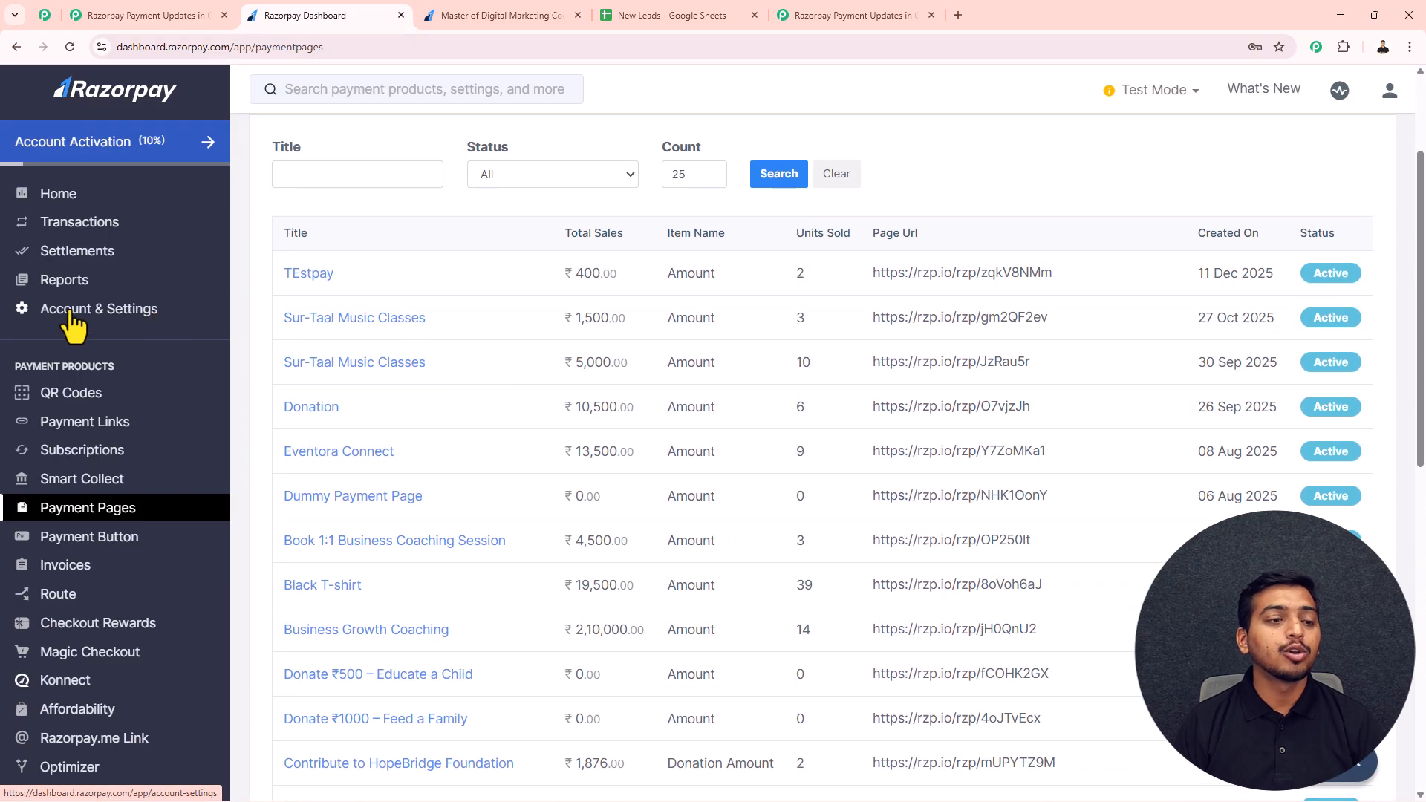
{"action": "left_click", "coordinate": [65, 311]}
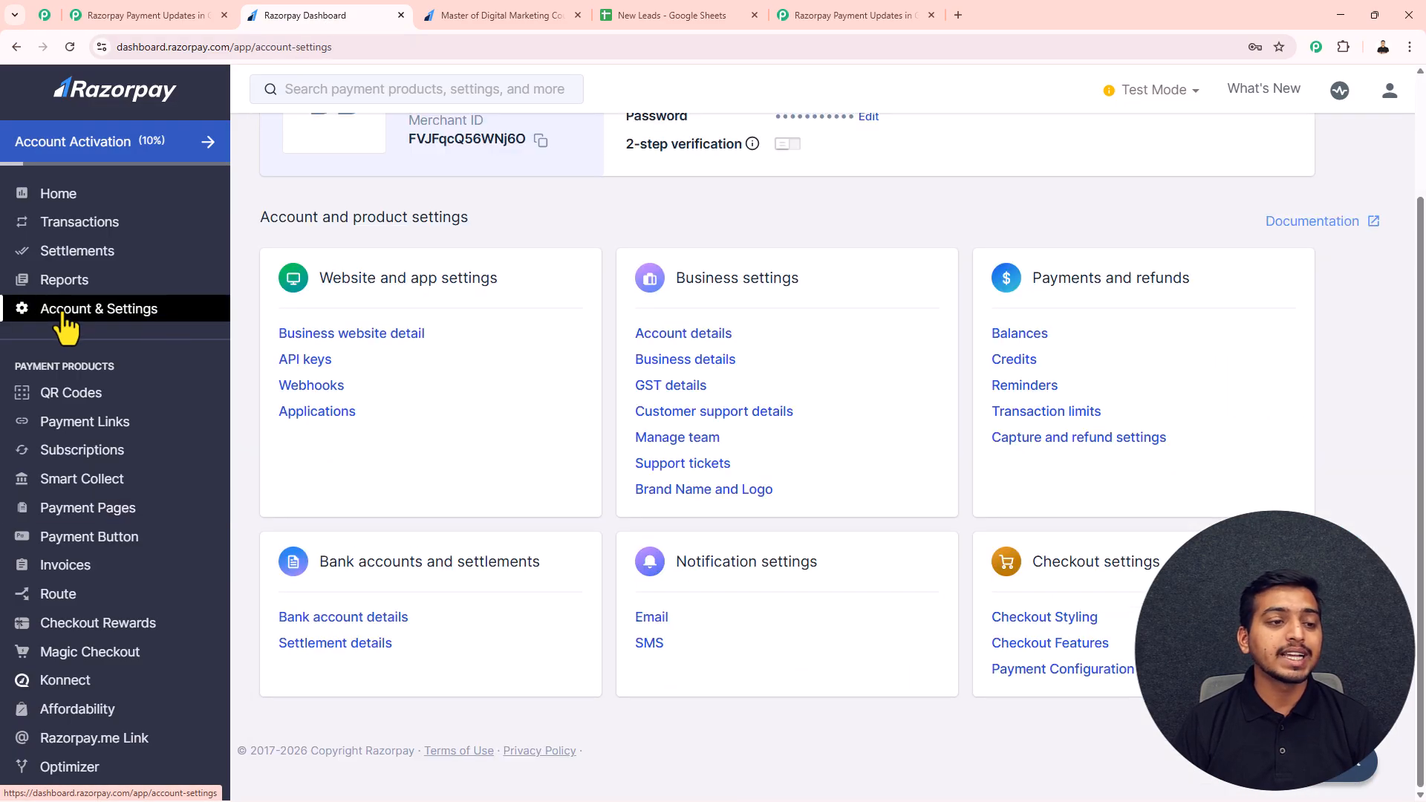
{"action": "left_click", "coordinate": [301, 387]}
{"action": "scroll", "coordinate": [309, 401], "scroll_direction": "down", "scroll_amount": 2}
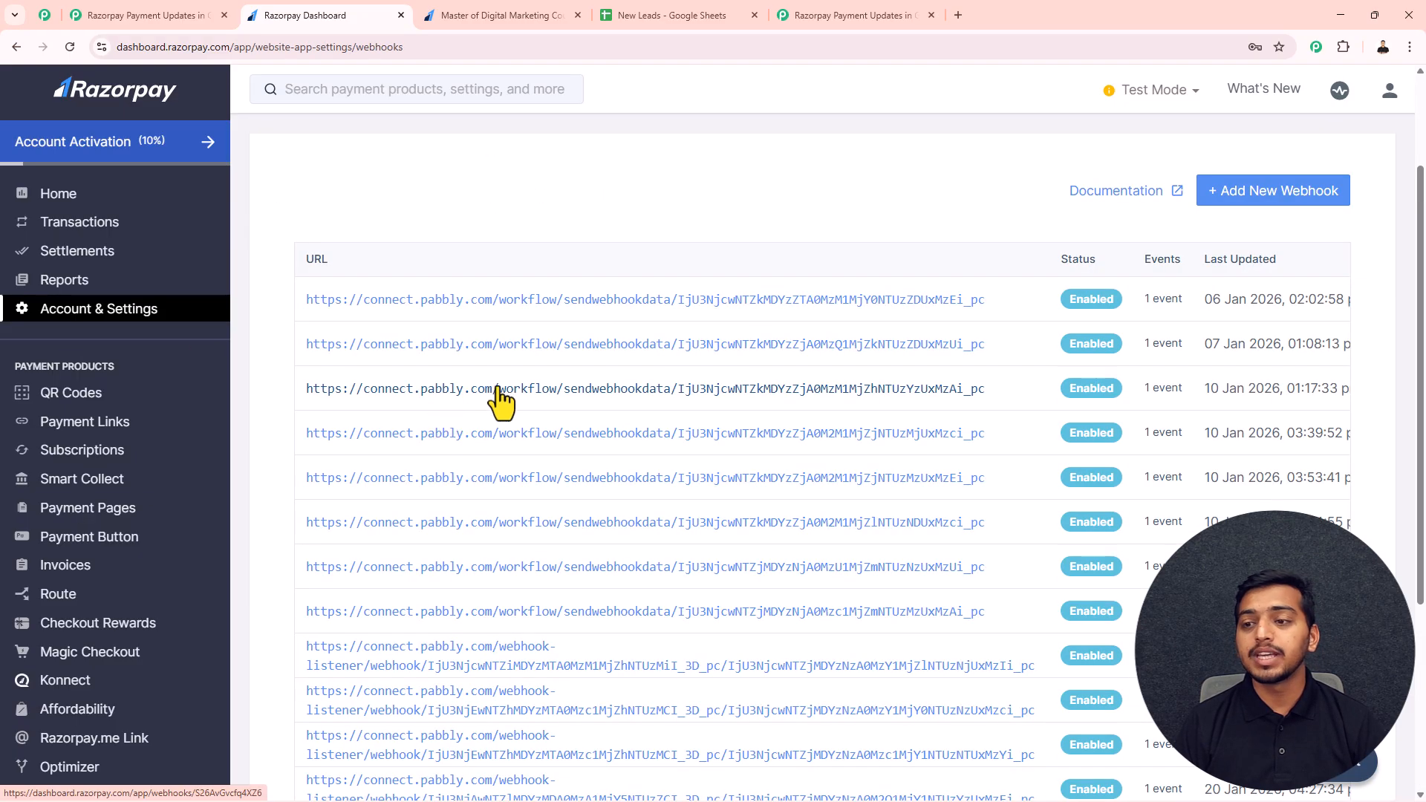
Step: Create a new Razorpay webhook with the copied Pabbly webhook URL and payment.captured as its active event
{"action": "left_click", "coordinate": [1251, 197]}
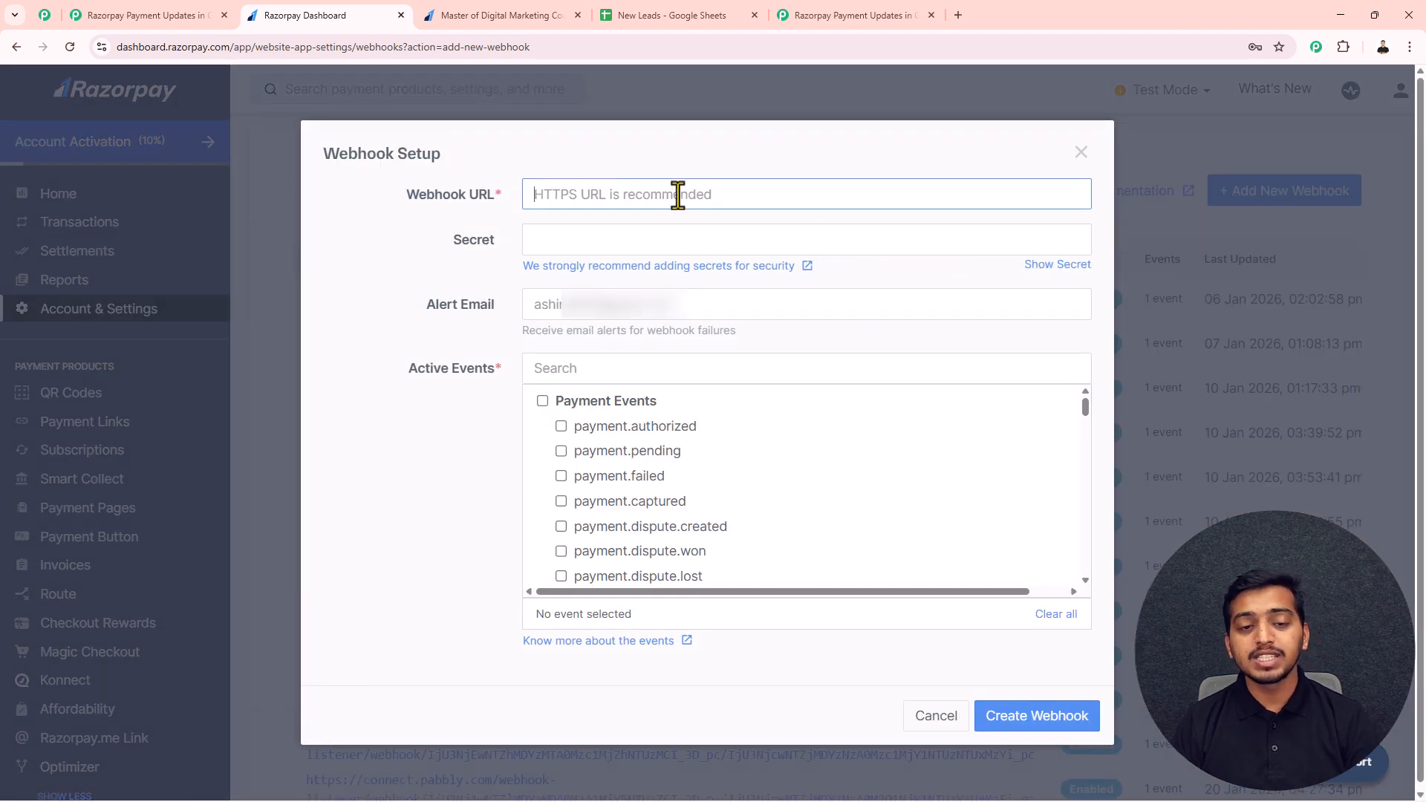
{"action": "key", "text": "ctrl+v"}
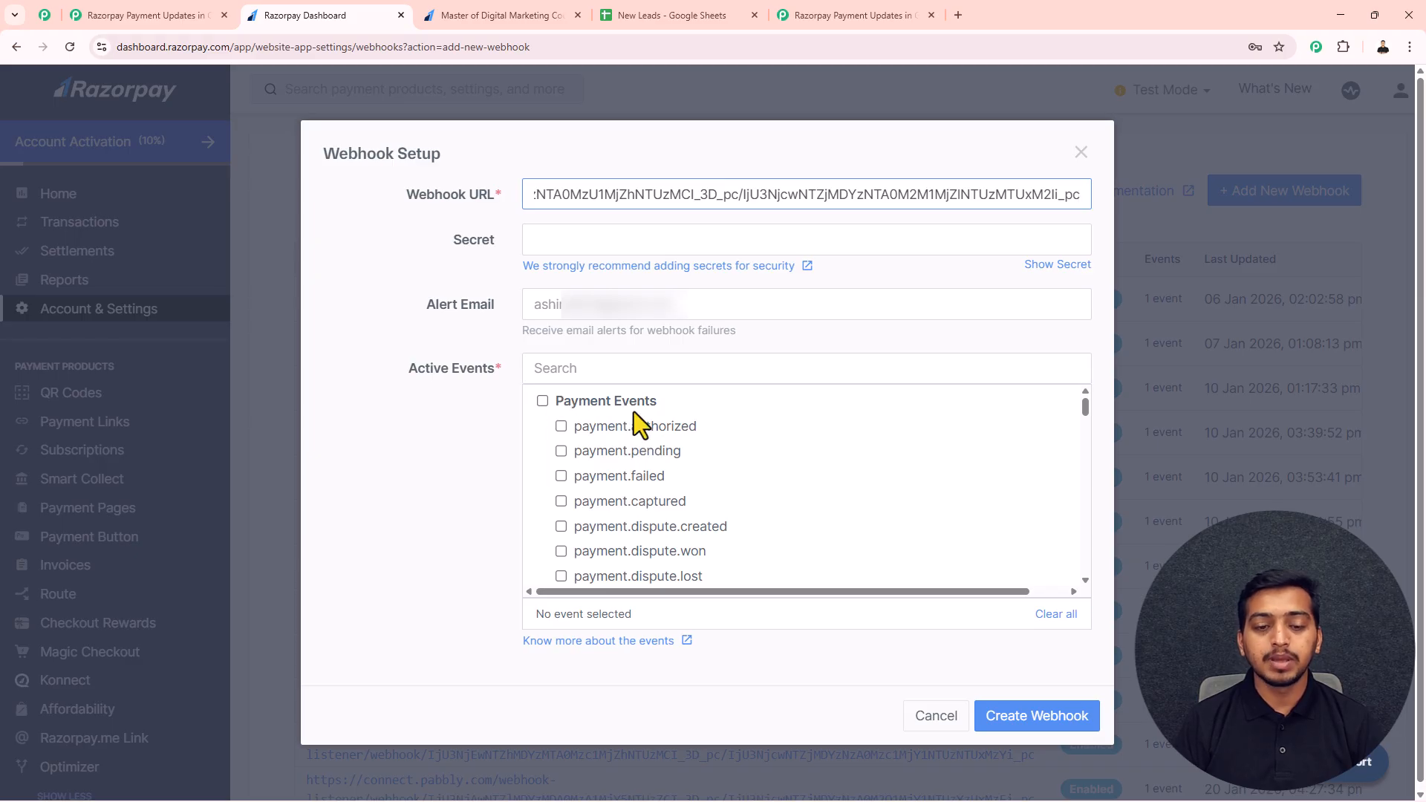
{"action": "scroll", "coordinate": [634, 412], "scroll_direction": "down", "scroll_amount": 2}
{"action": "scroll", "coordinate": [636, 460], "scroll_direction": "up", "scroll_amount": 2}
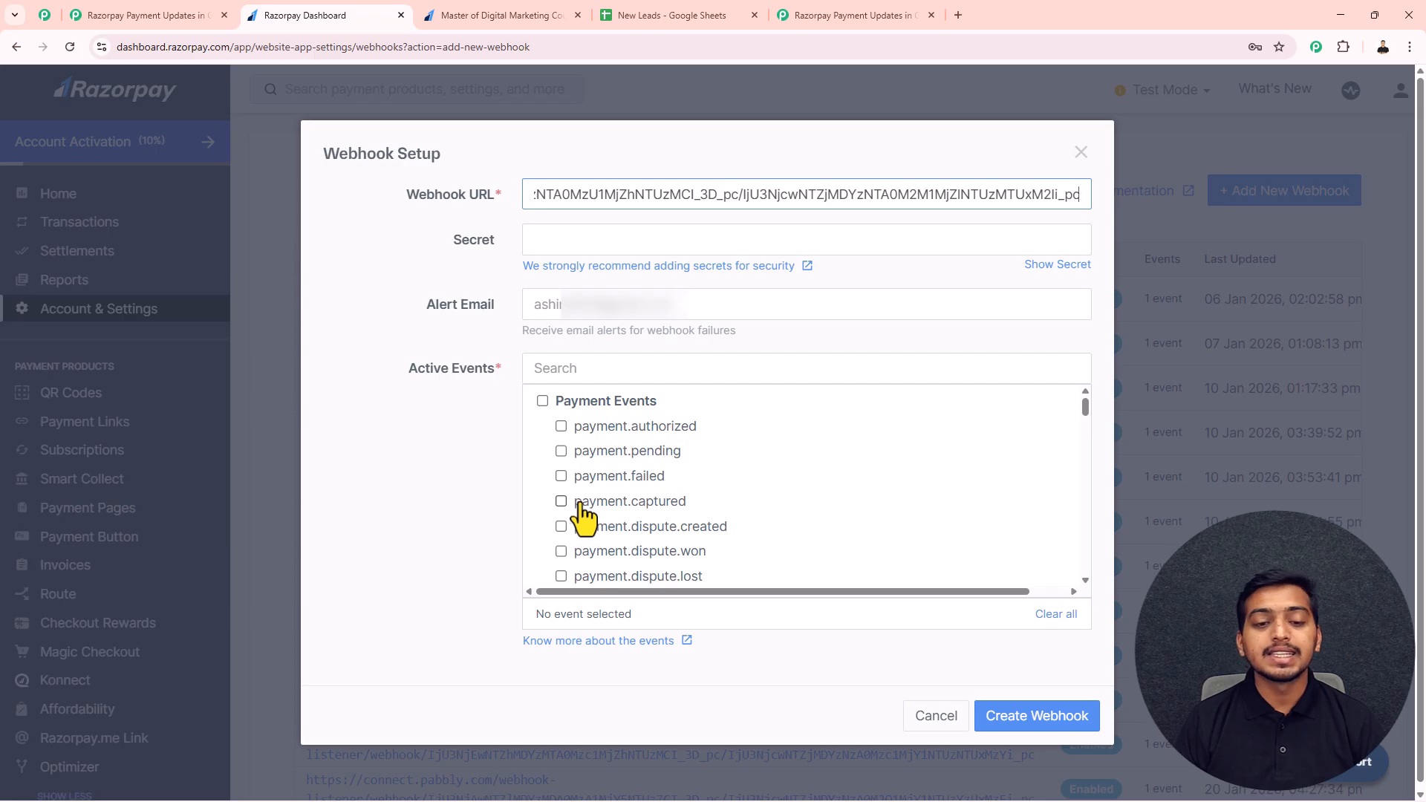
{"action": "left_click", "coordinate": [560, 500]}
{"action": "left_click", "coordinate": [992, 717]}
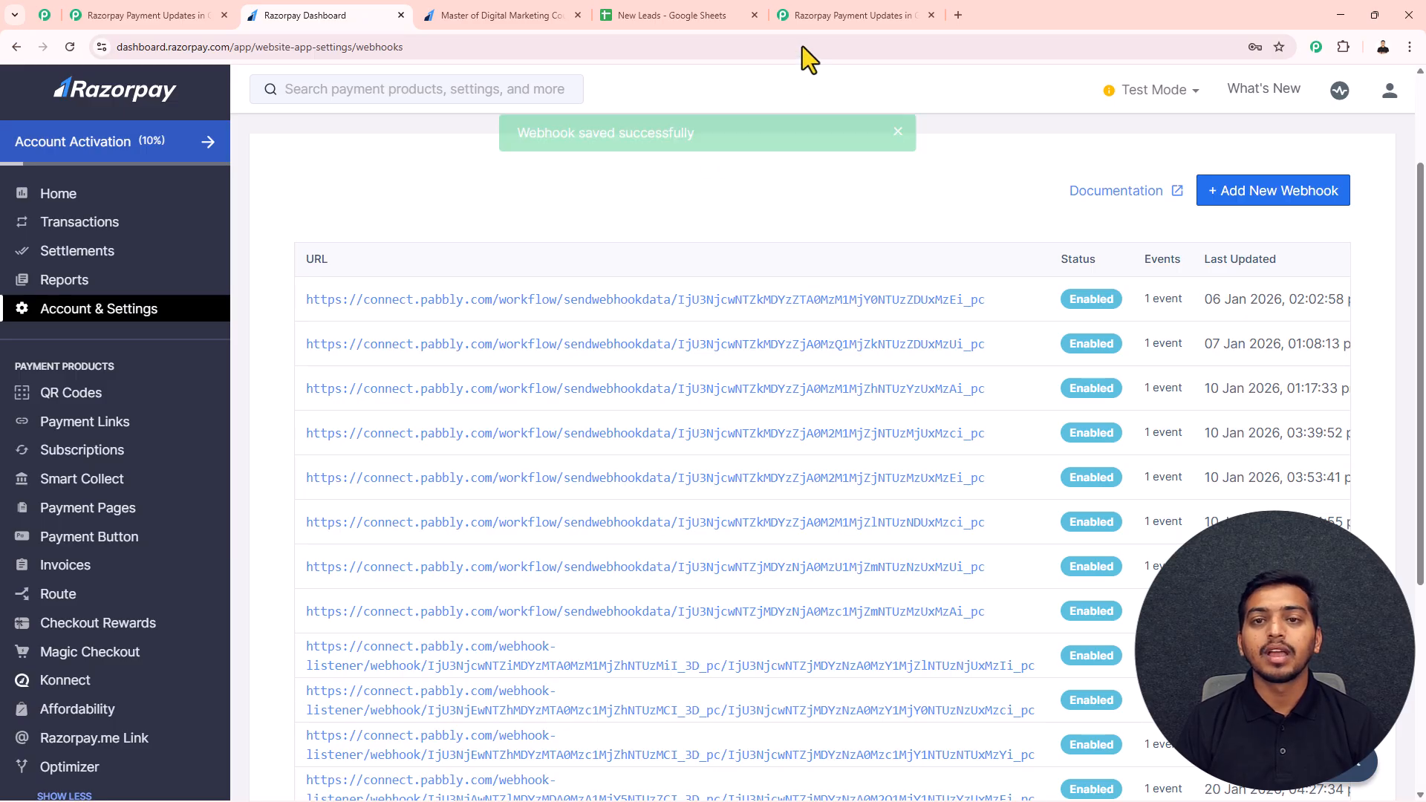
Step: Check the trigger's test instruction in Pabbly Connect and copy the "Master of Digital Marketing Course!" payment page URL from Razorpay
{"action": "left_click", "coordinate": [823, 8]}
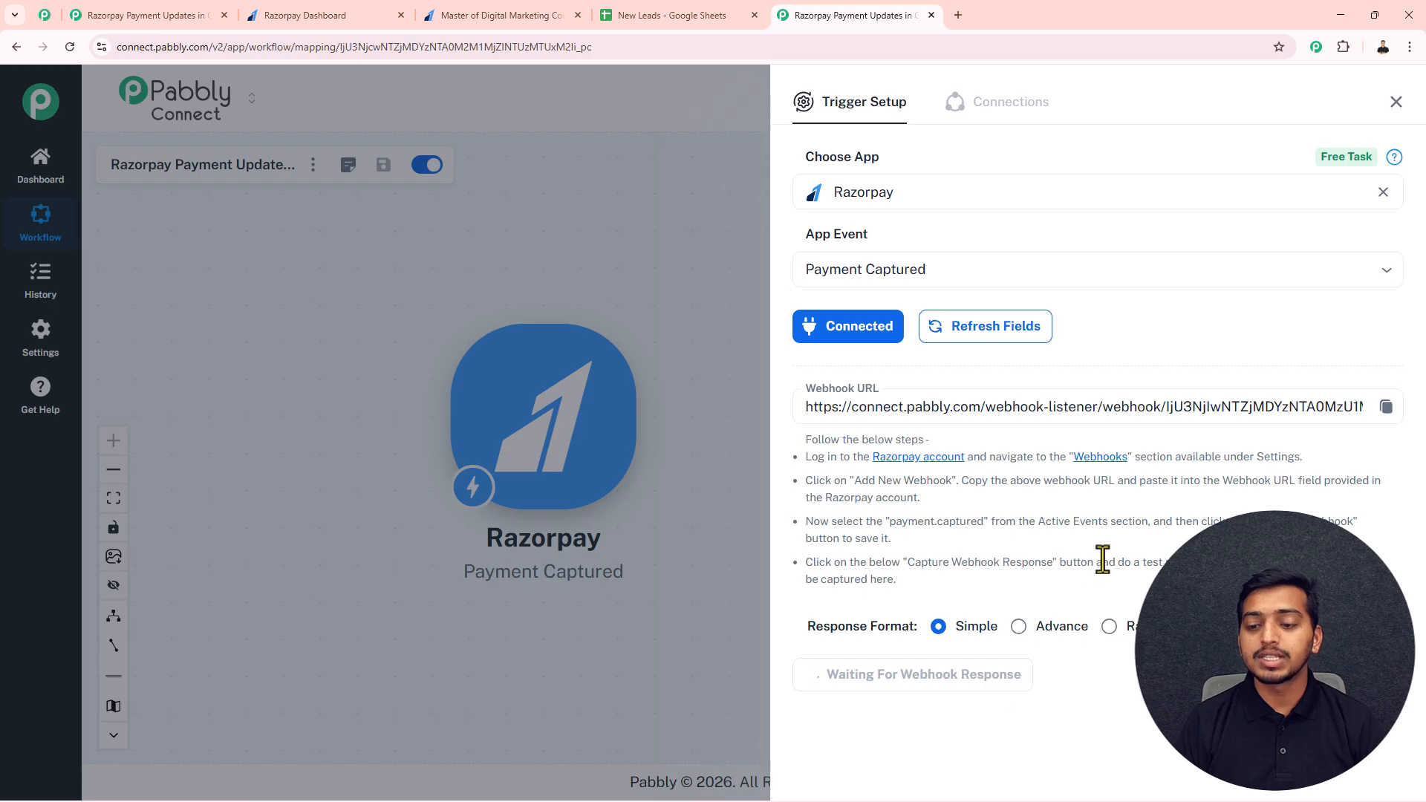
{"action": "left_click_drag", "start_coordinate": [1116, 562], "coordinate": [1172, 562]}
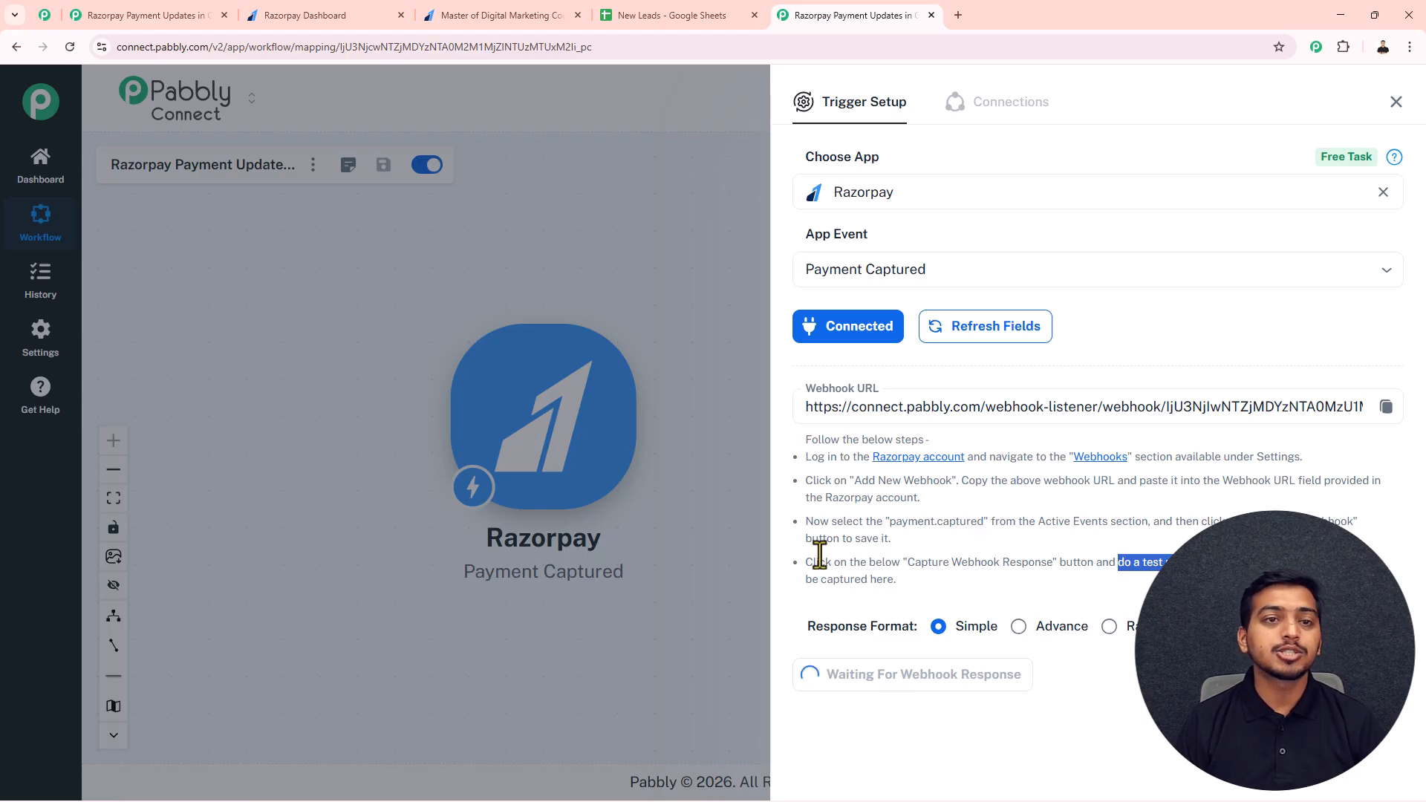
{"action": "left_click", "coordinate": [315, 4]}
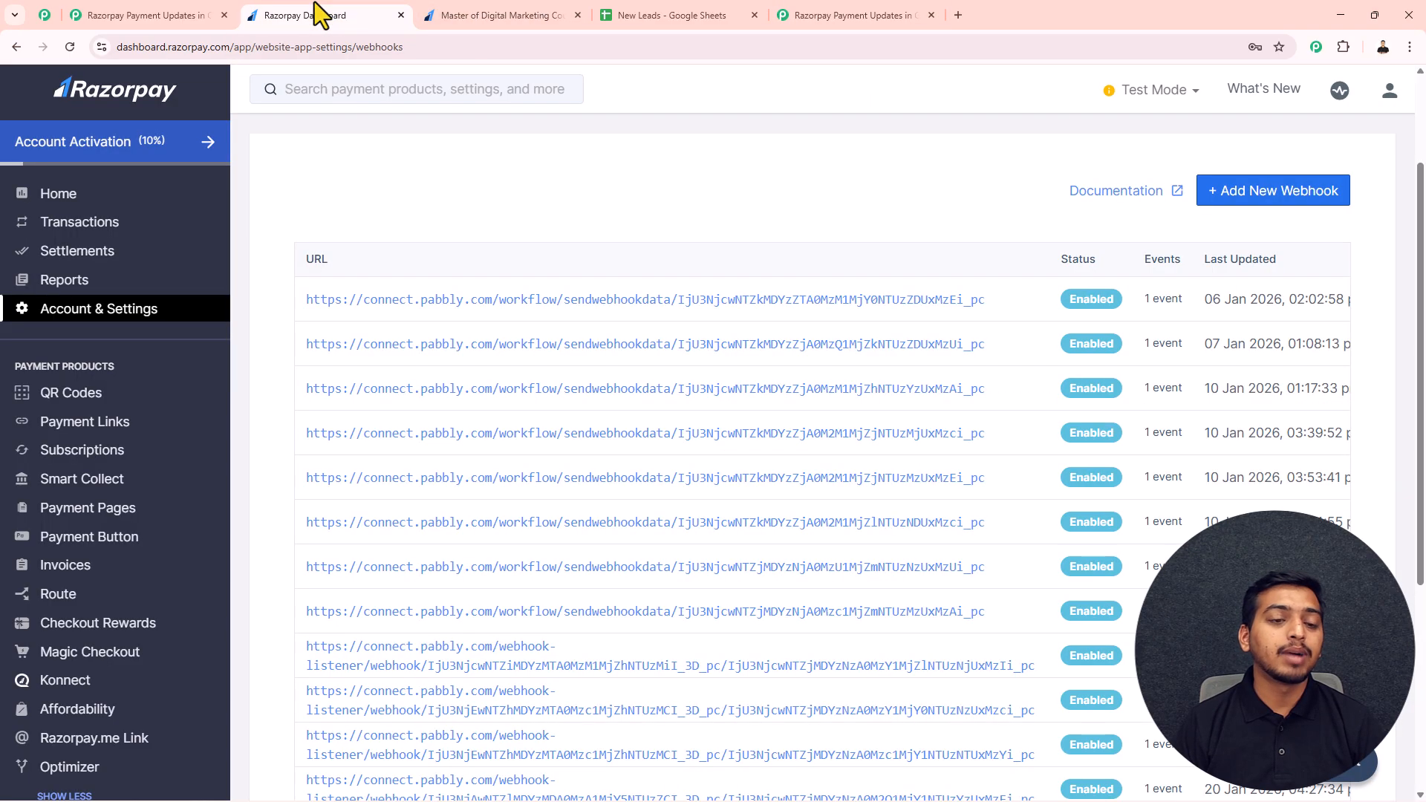
{"action": "left_click", "coordinate": [136, 516]}
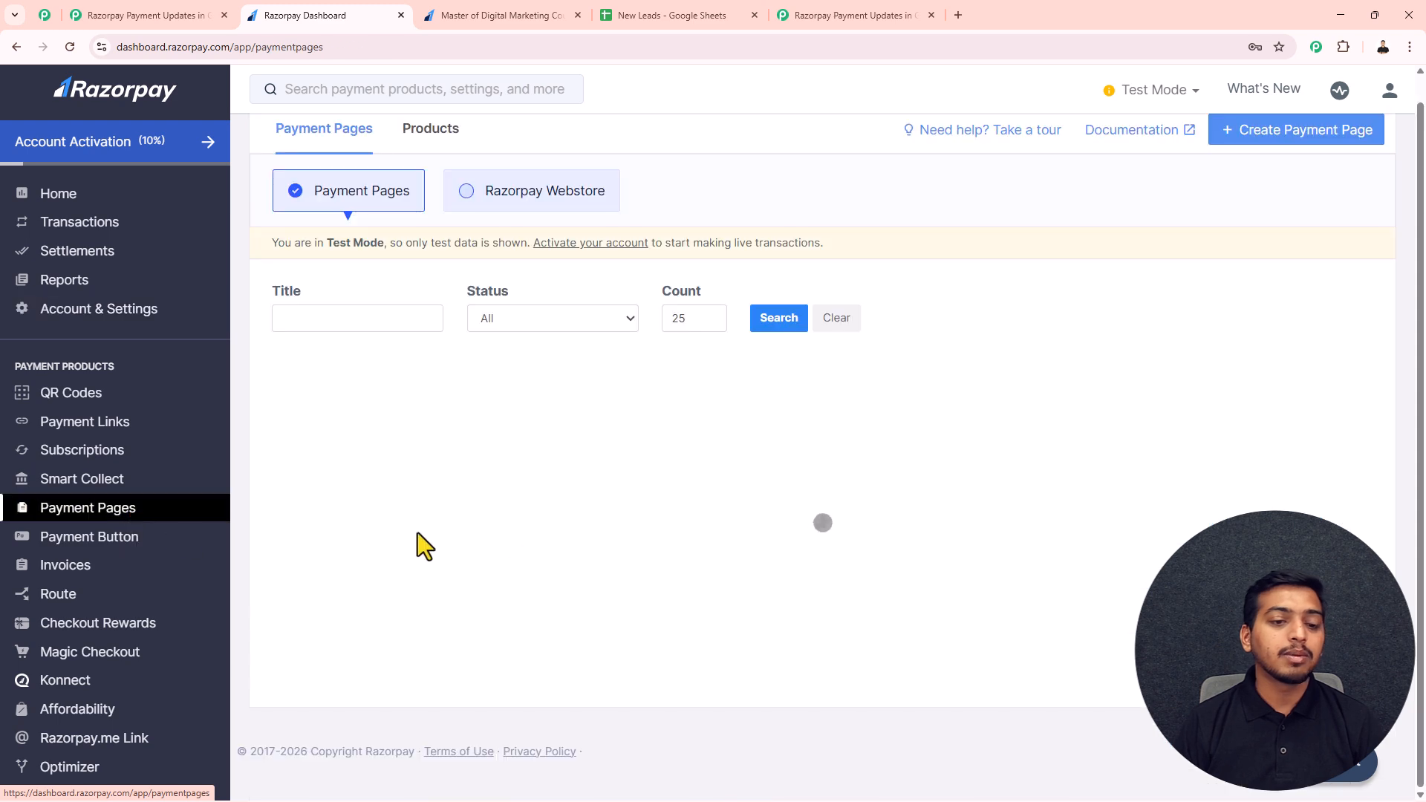
{"action": "scroll", "coordinate": [644, 512], "scroll_direction": "down", "scroll_amount": 2}
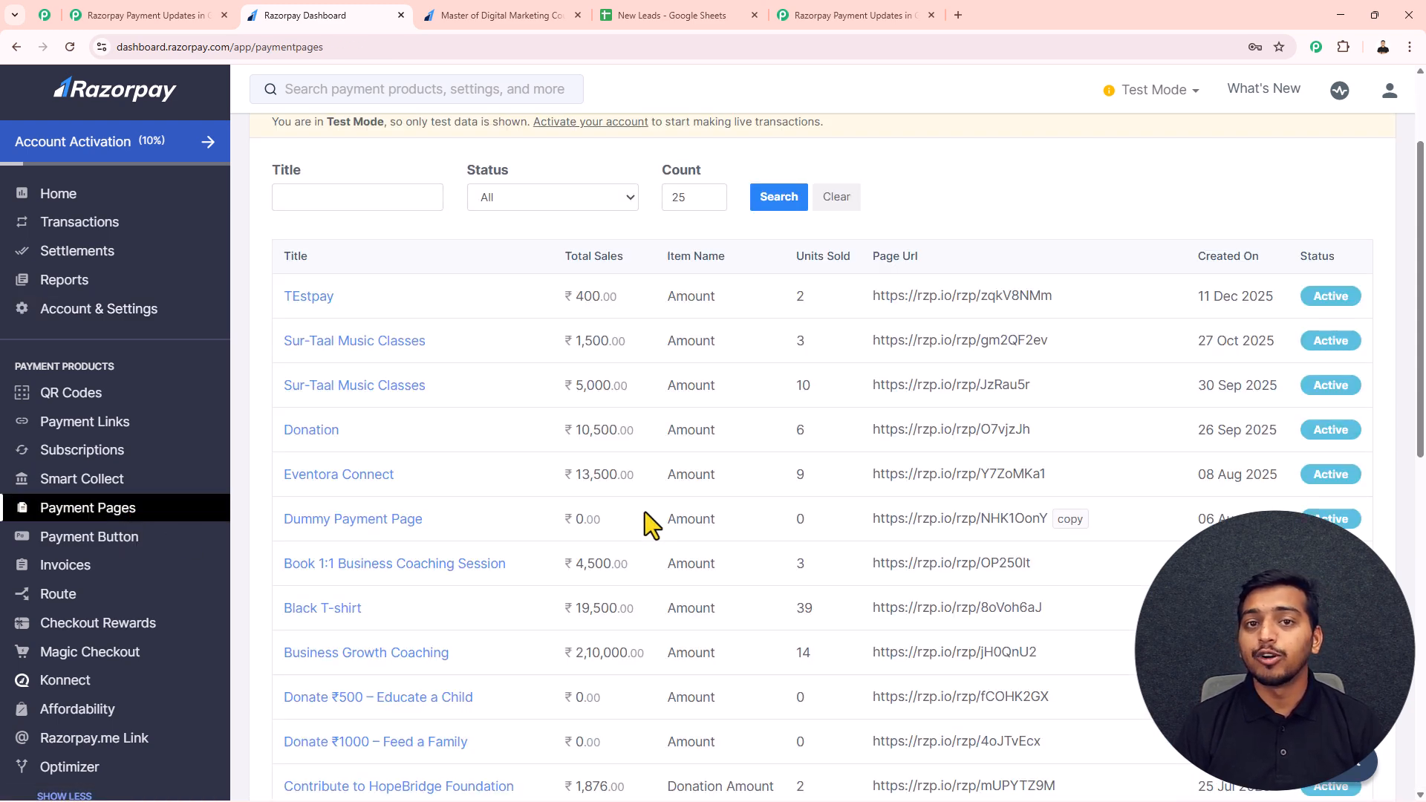
{"action": "scroll", "coordinate": [644, 513], "scroll_direction": "down", "scroll_amount": 10}
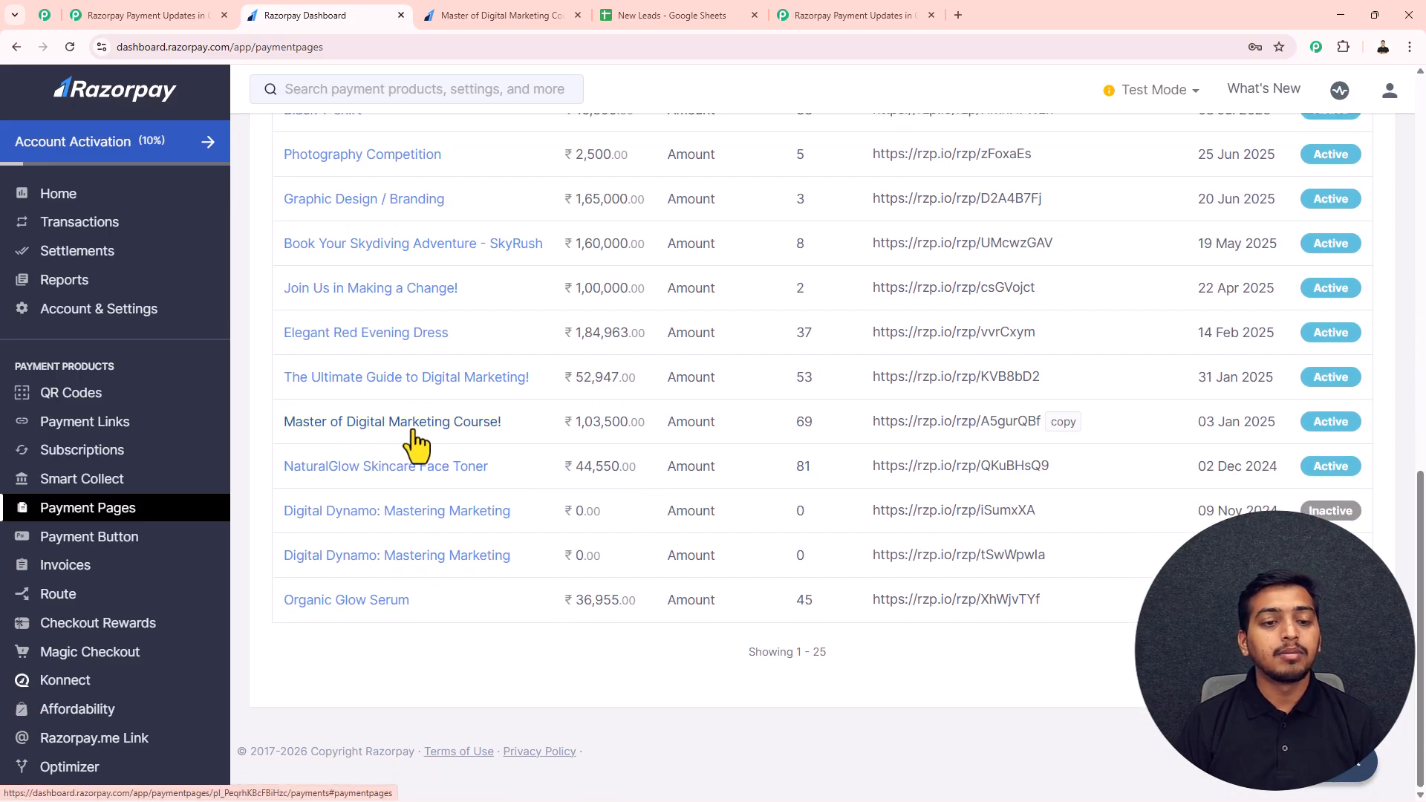
{"action": "left_click", "coordinate": [1062, 421]}
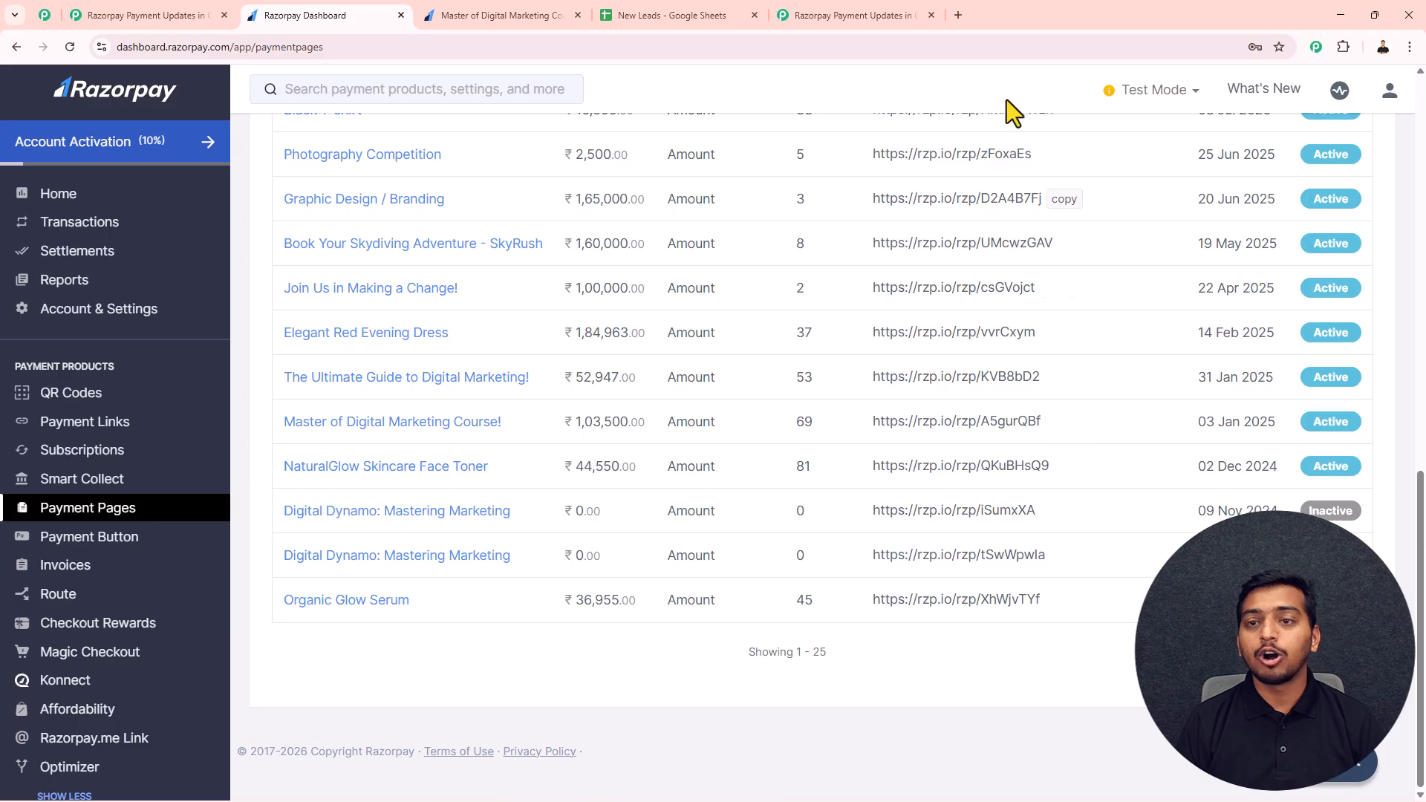
Step: Open the copied payment page and complete a ₹1,500 test payment with the customer's name, email, phone and course "Master of Digital Marketing"
{"action": "left_click", "coordinate": [962, 20]}
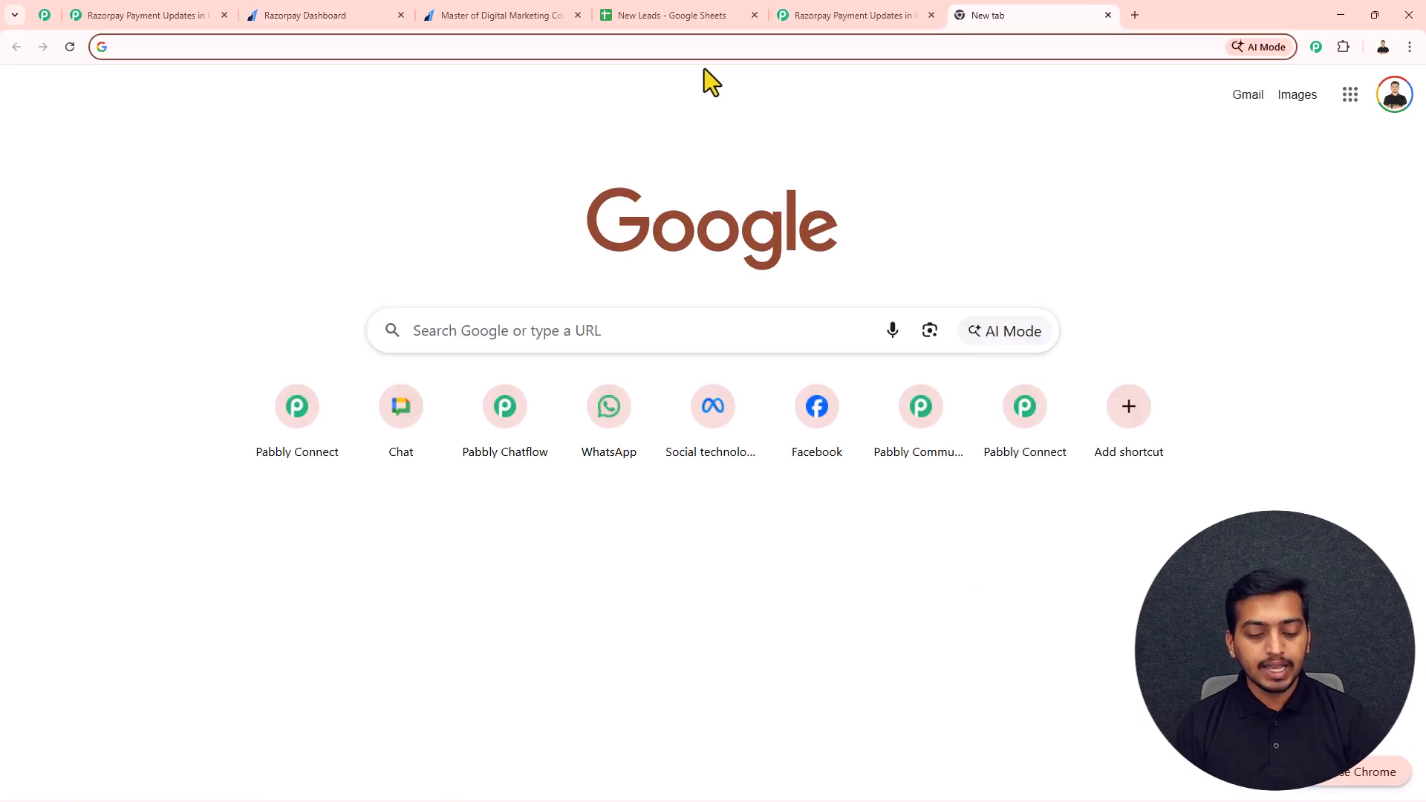
{"action": "type", "text": "https://rzp.io/rzp/A5gurQBf"}
{"action": "key", "text": "Return"}
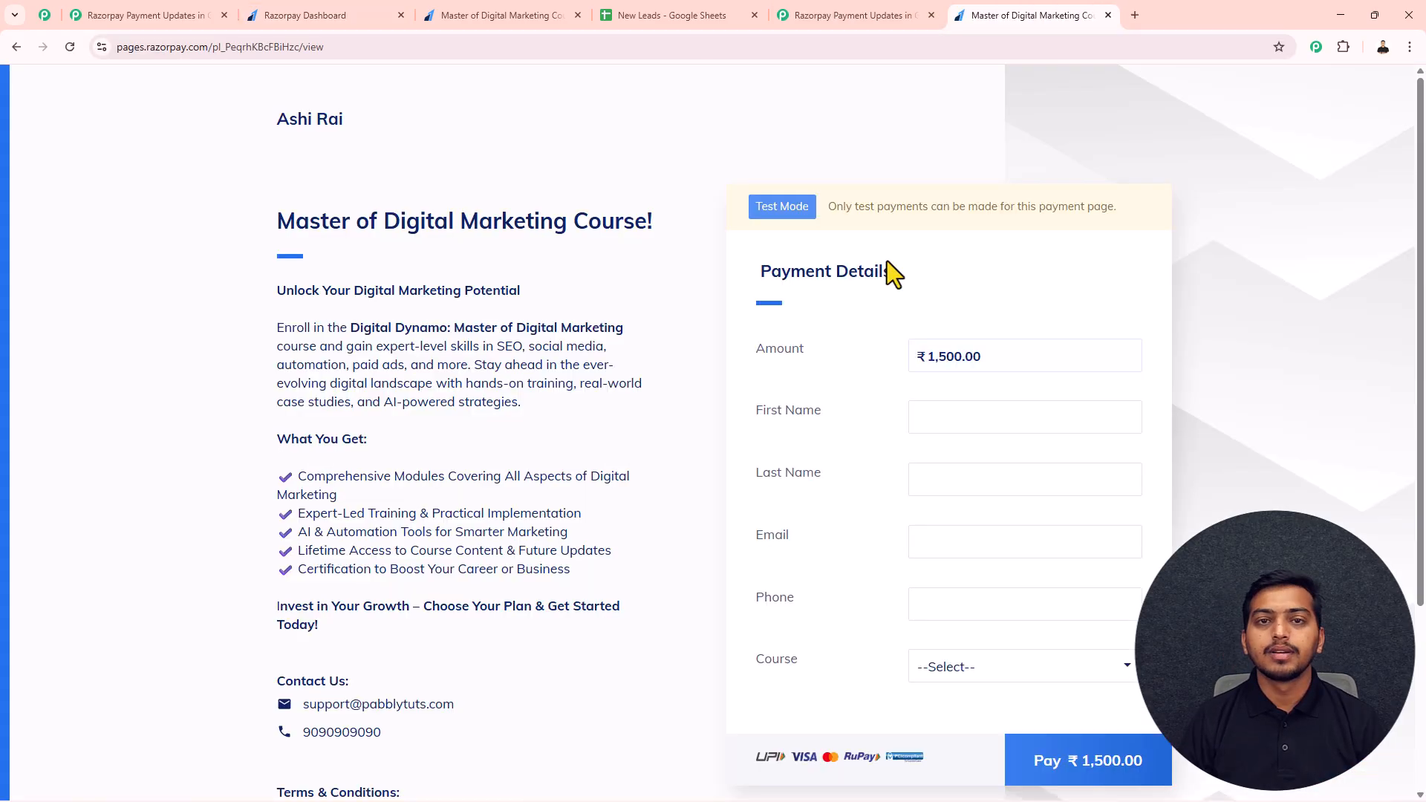
{"action": "left_click", "coordinate": [928, 420]}
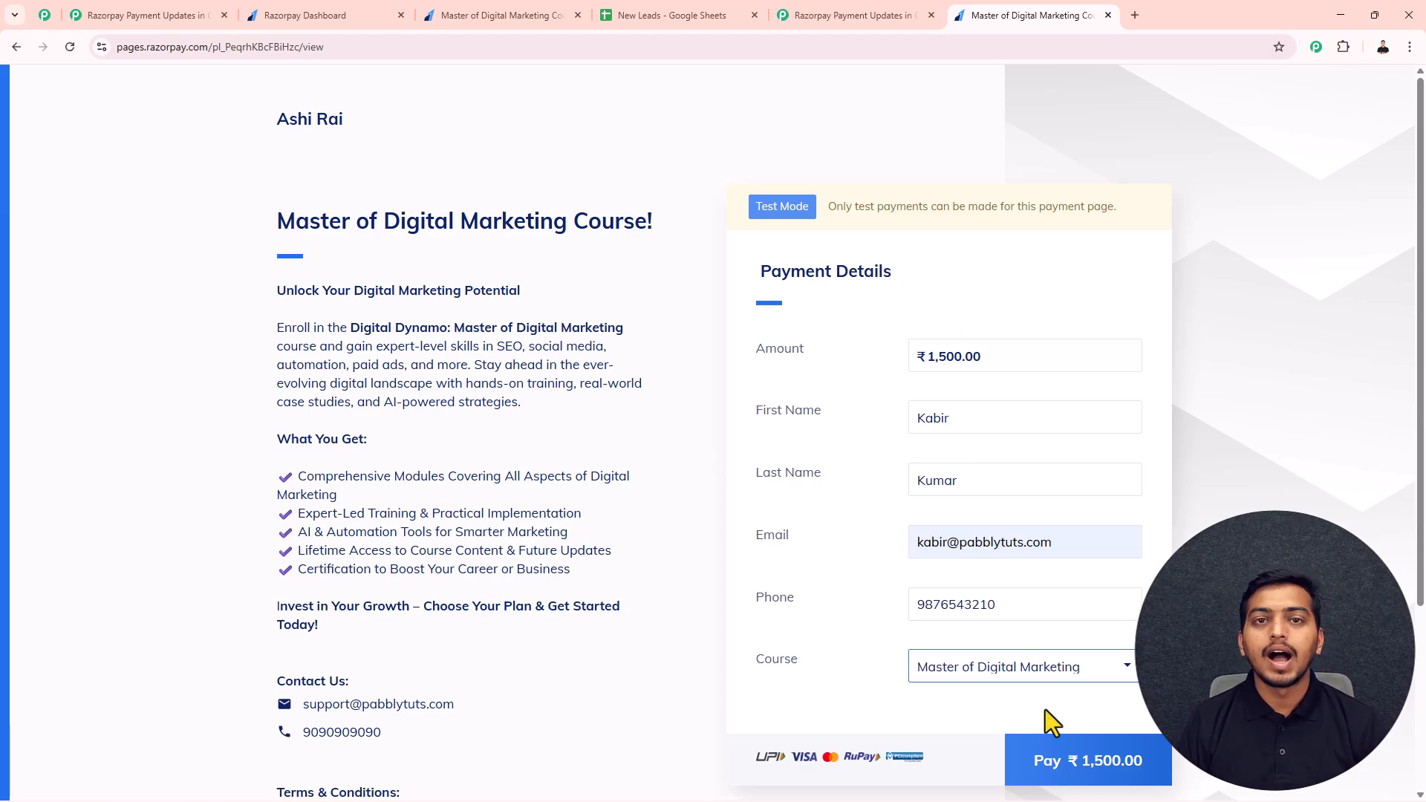
{"action": "left_click", "coordinate": [1050, 764]}
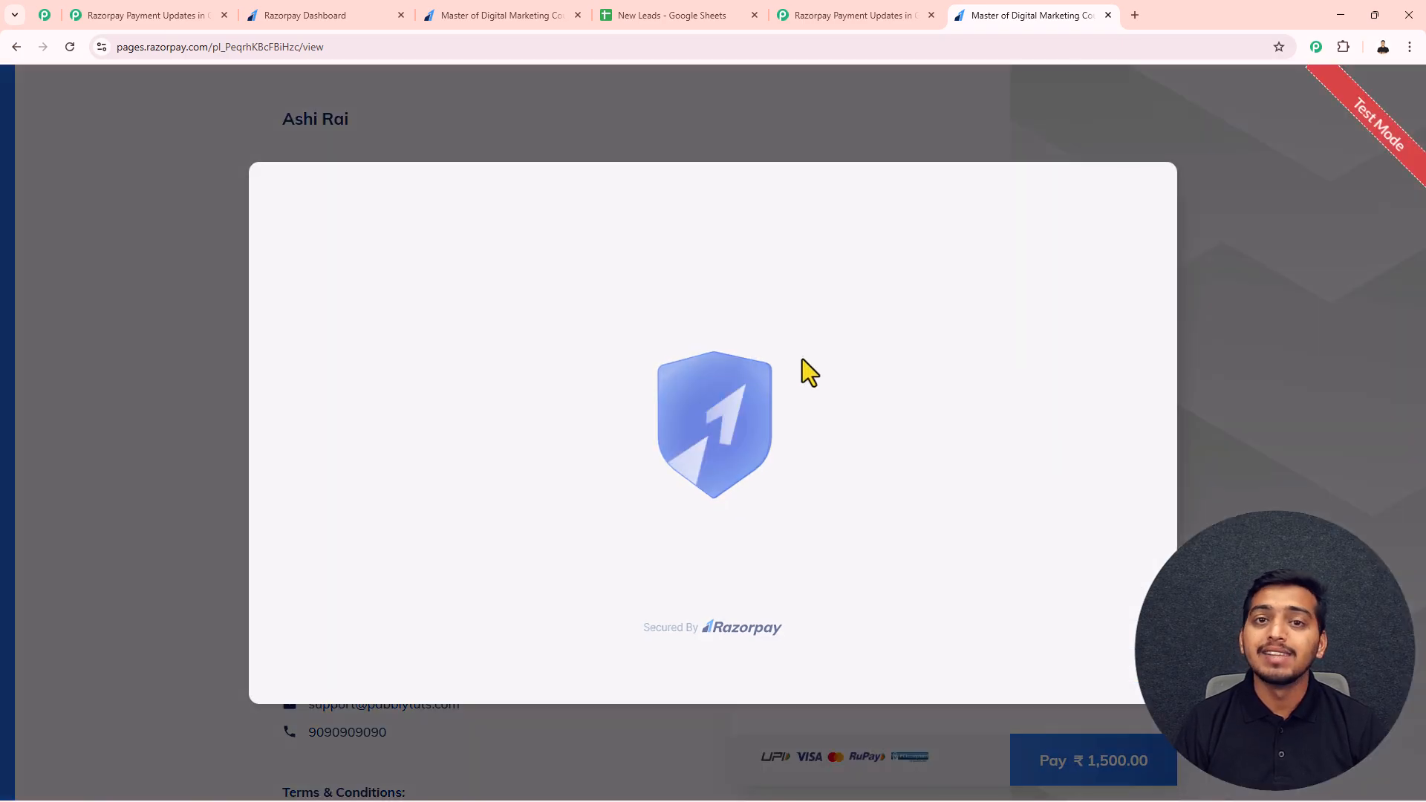
{"action": "left_click", "coordinate": [657, 324]}
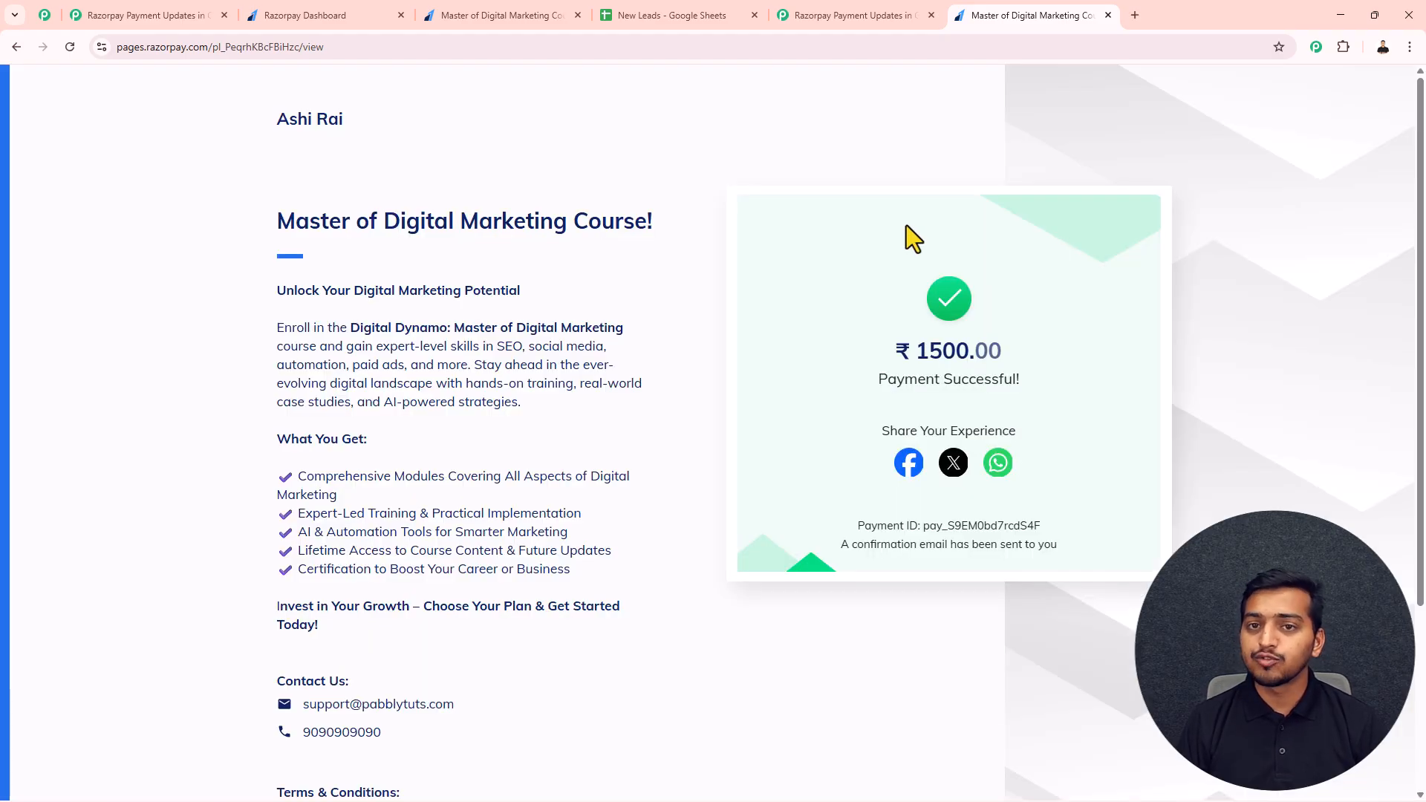
Step: Check the payment response captured by the Razorpay trigger in Pabbly Connect and add a Google Sheets action after the trigger
{"action": "left_click", "coordinate": [854, 25]}
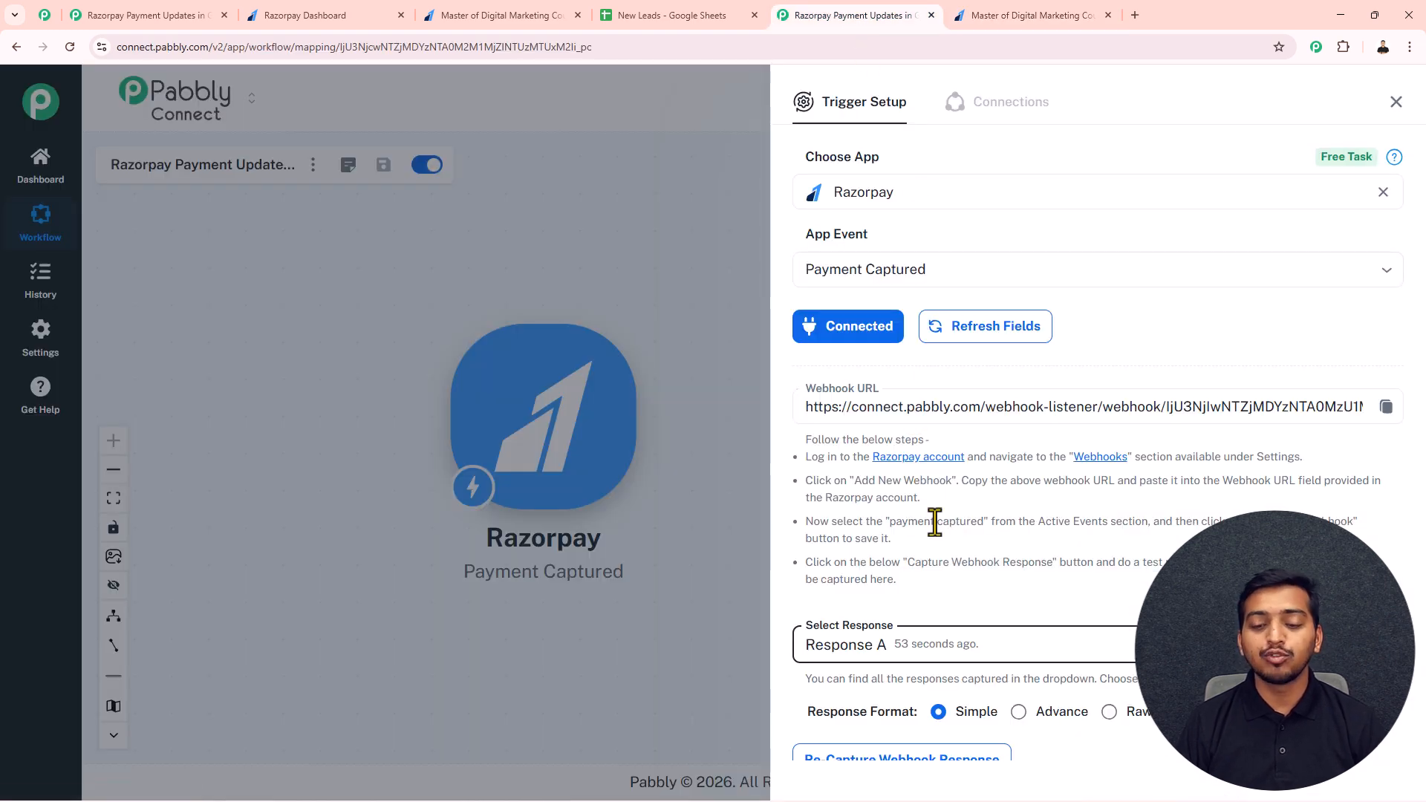
{"action": "scroll", "coordinate": [934, 521], "scroll_direction": "down", "scroll_amount": 6}
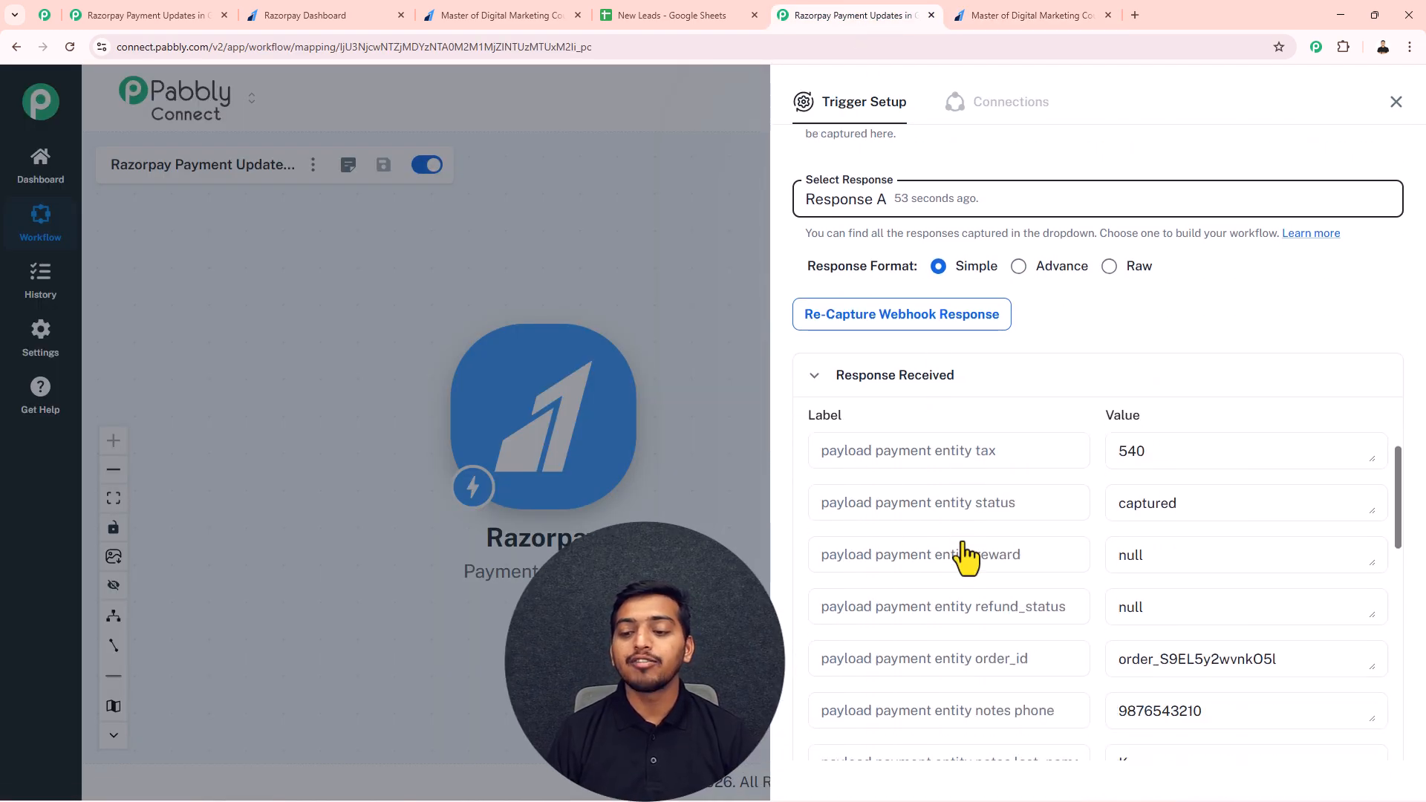
{"action": "scroll", "coordinate": [964, 549], "scroll_direction": "down", "scroll_amount": 2}
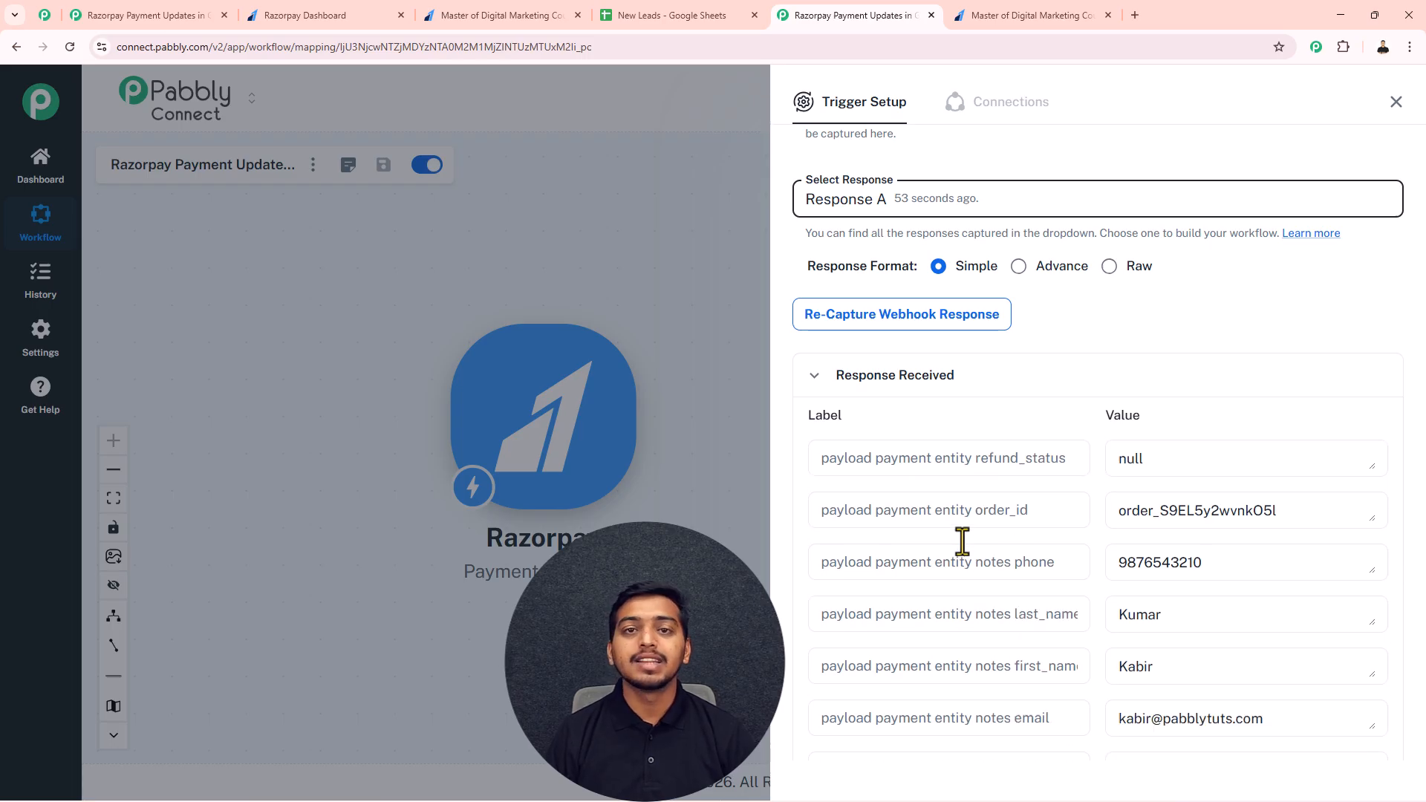
{"action": "left_click", "coordinate": [1395, 102]}
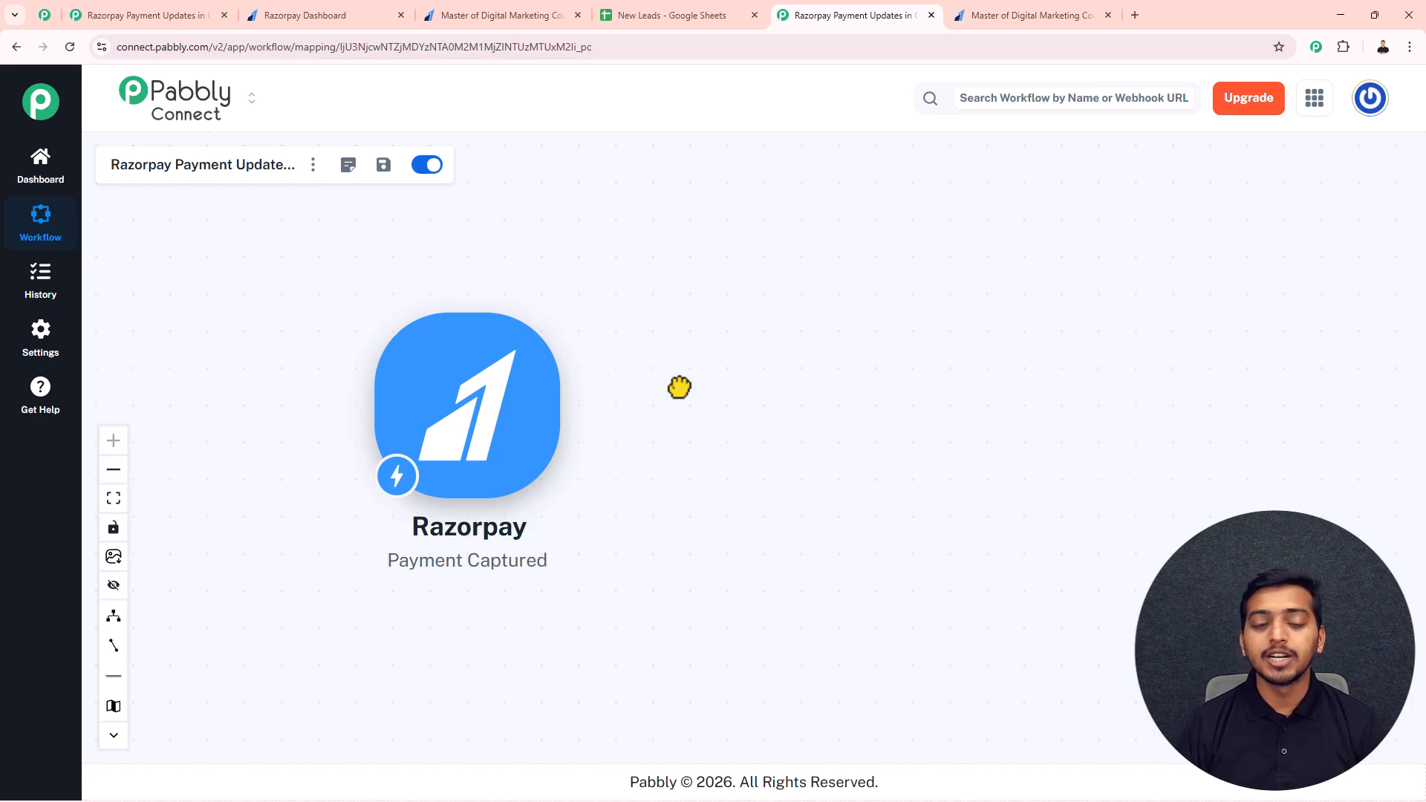
{"action": "left_click", "coordinate": [581, 407]}
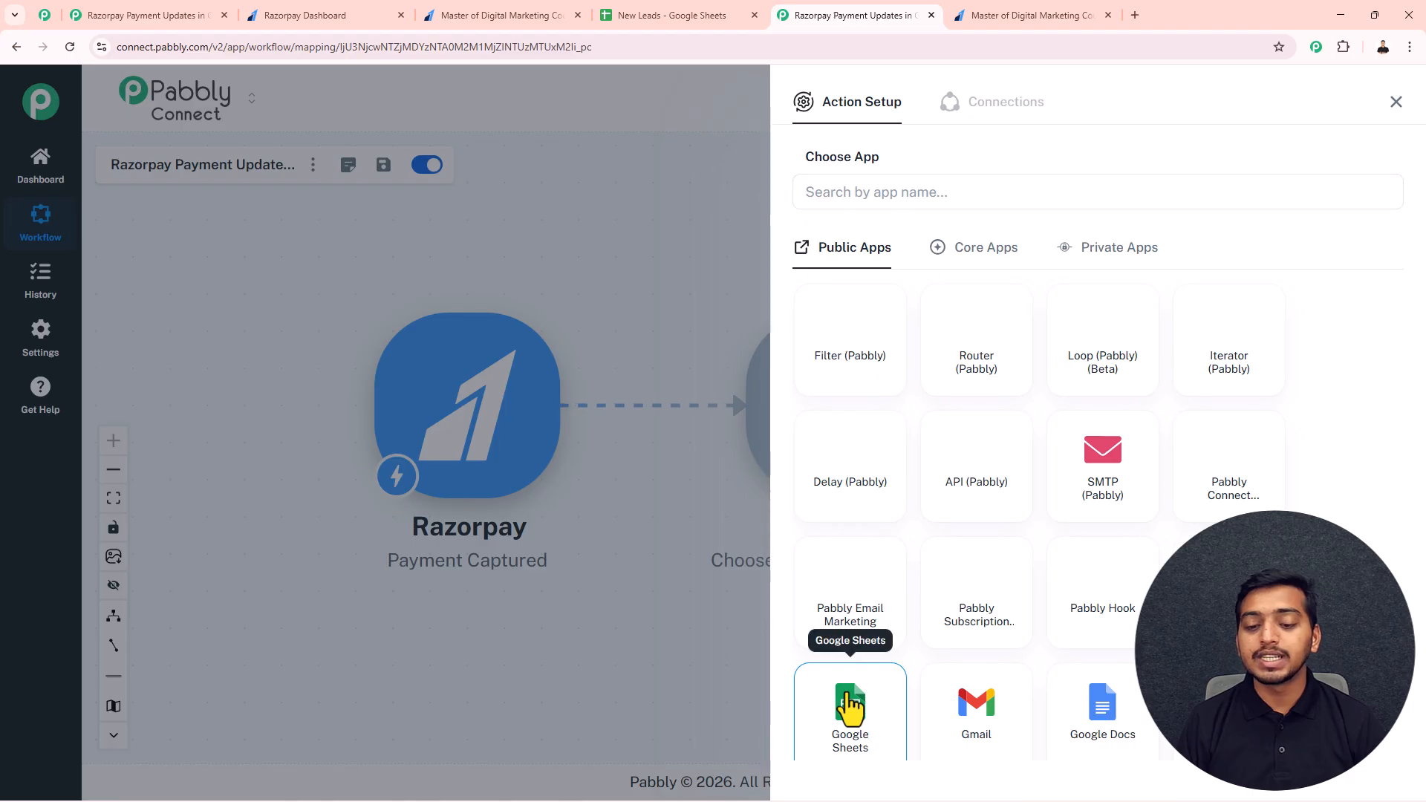
{"action": "left_click", "coordinate": [849, 709]}
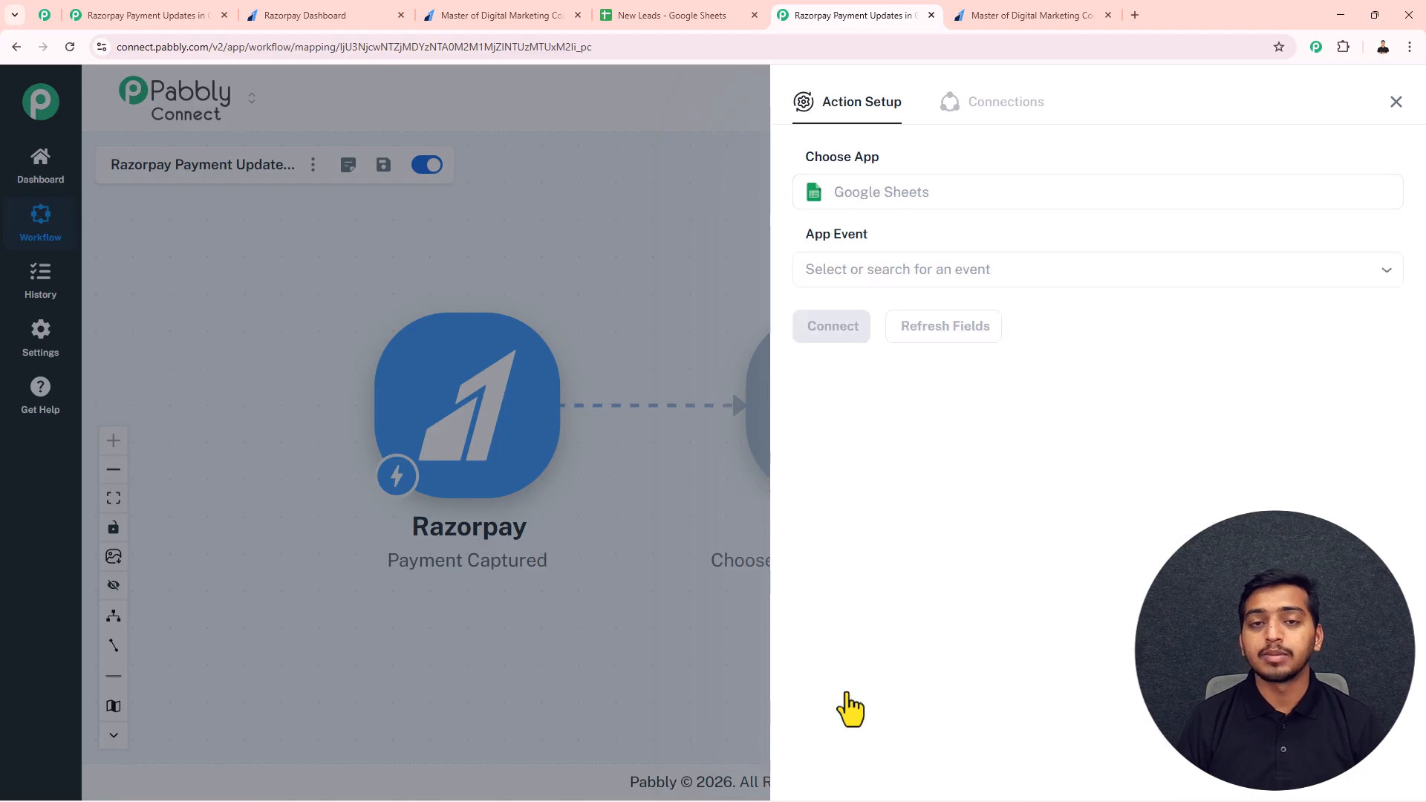
Step: Search the Google Sheets action's events for "update" and set the event to Update Row
{"action": "left_click", "coordinate": [876, 269]}
{"action": "scroll", "coordinate": [891, 478], "scroll_direction": "down", "scroll_amount": 4}
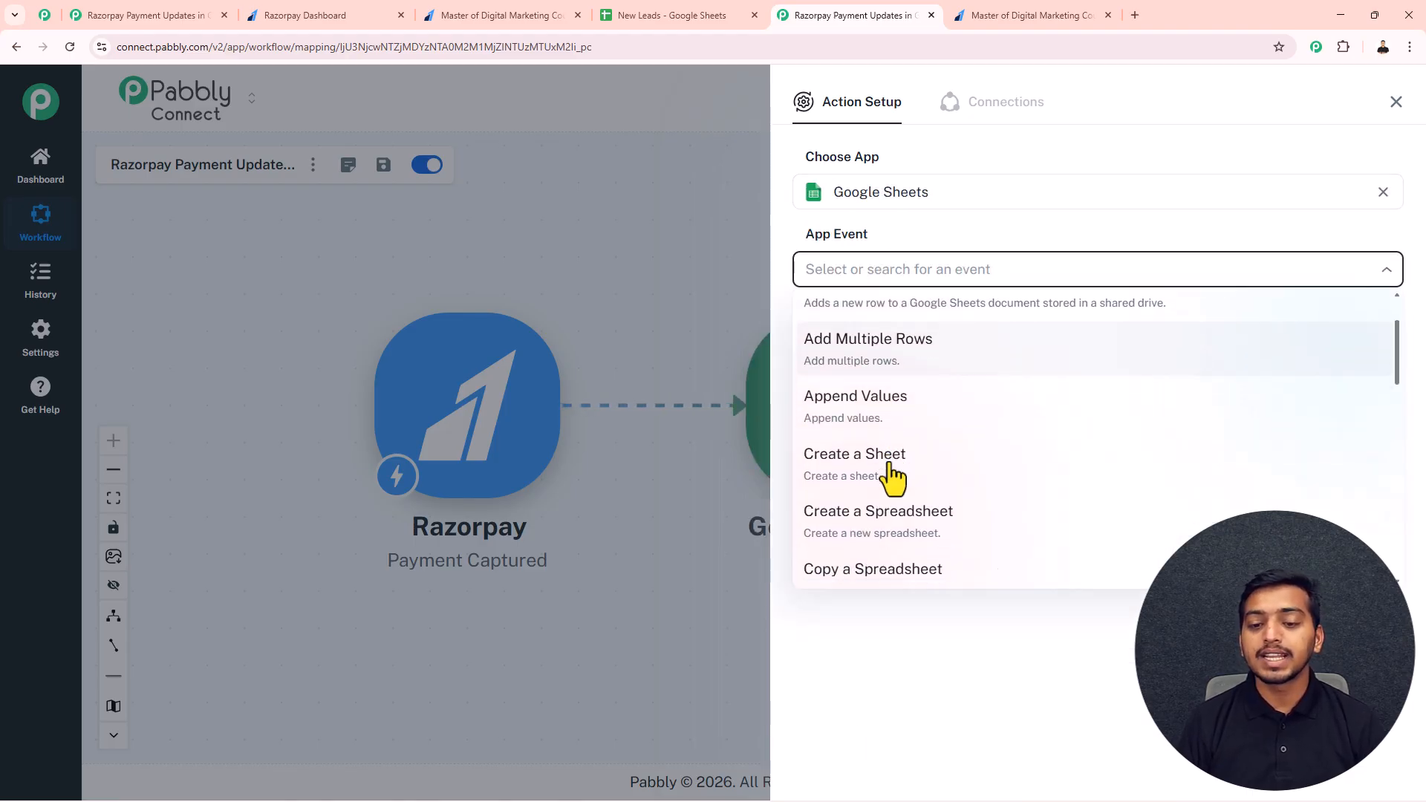
{"action": "scroll", "coordinate": [887, 445], "scroll_direction": "up", "scroll_amount": 4}
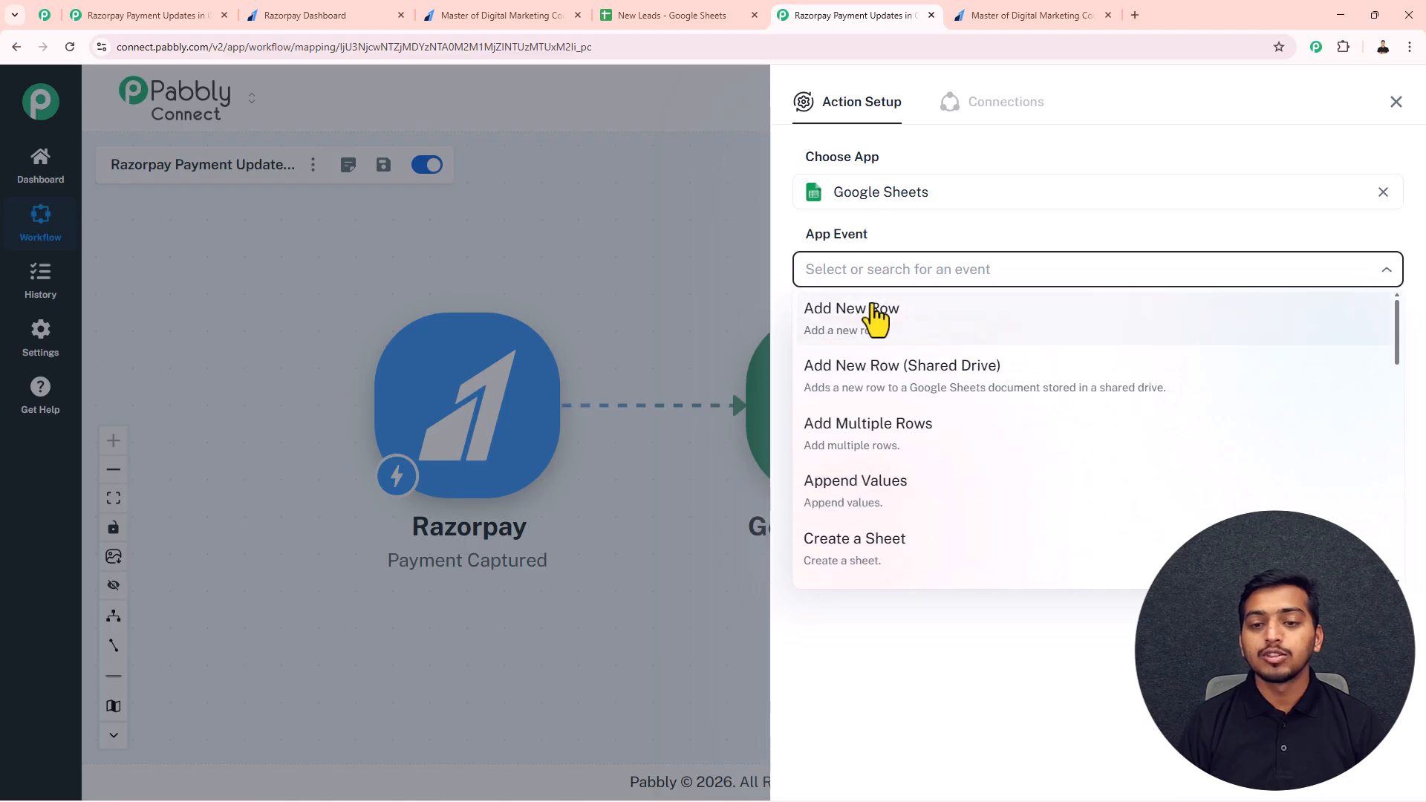
{"action": "left_click", "coordinate": [866, 269]}
{"action": "type", "text": "update"}
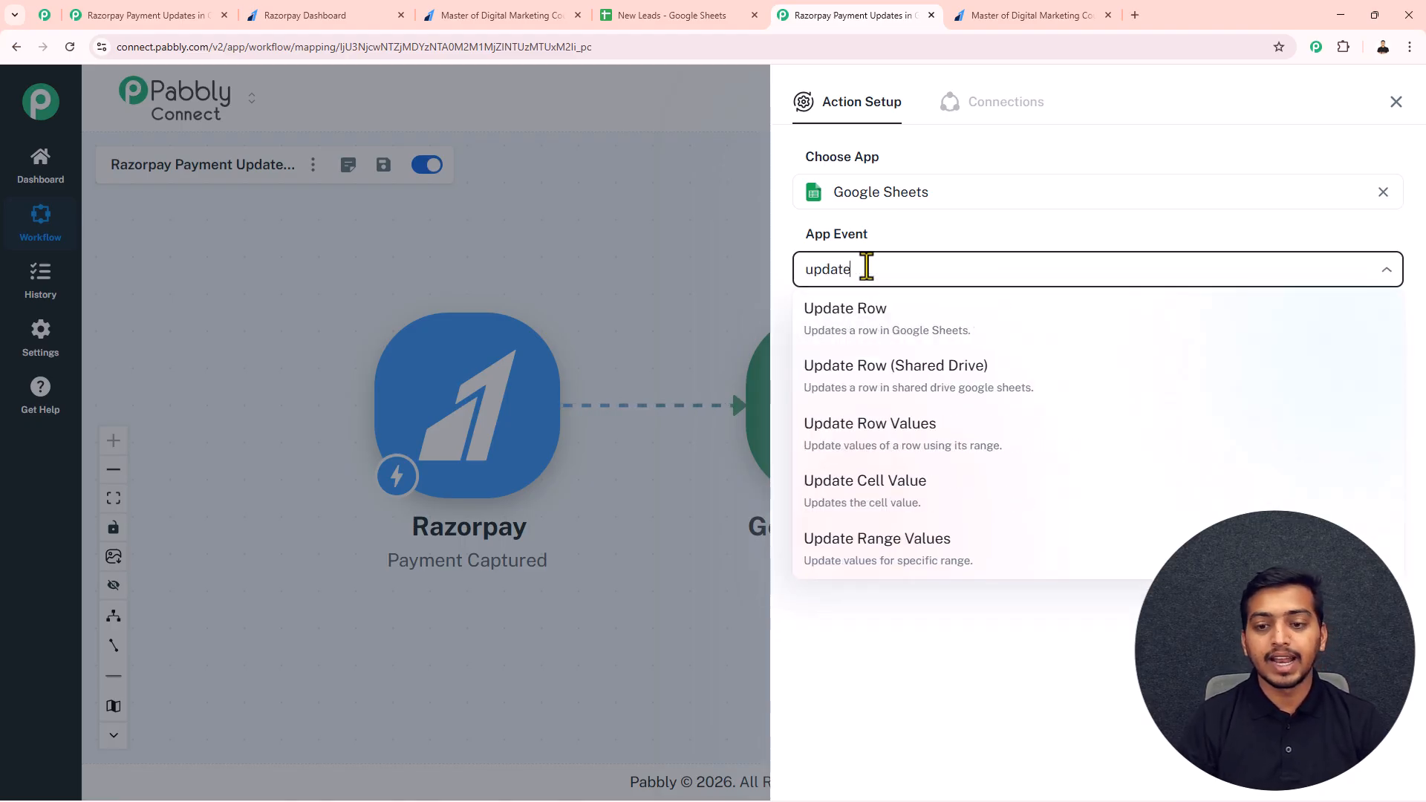
{"action": "left_click", "coordinate": [862, 326]}
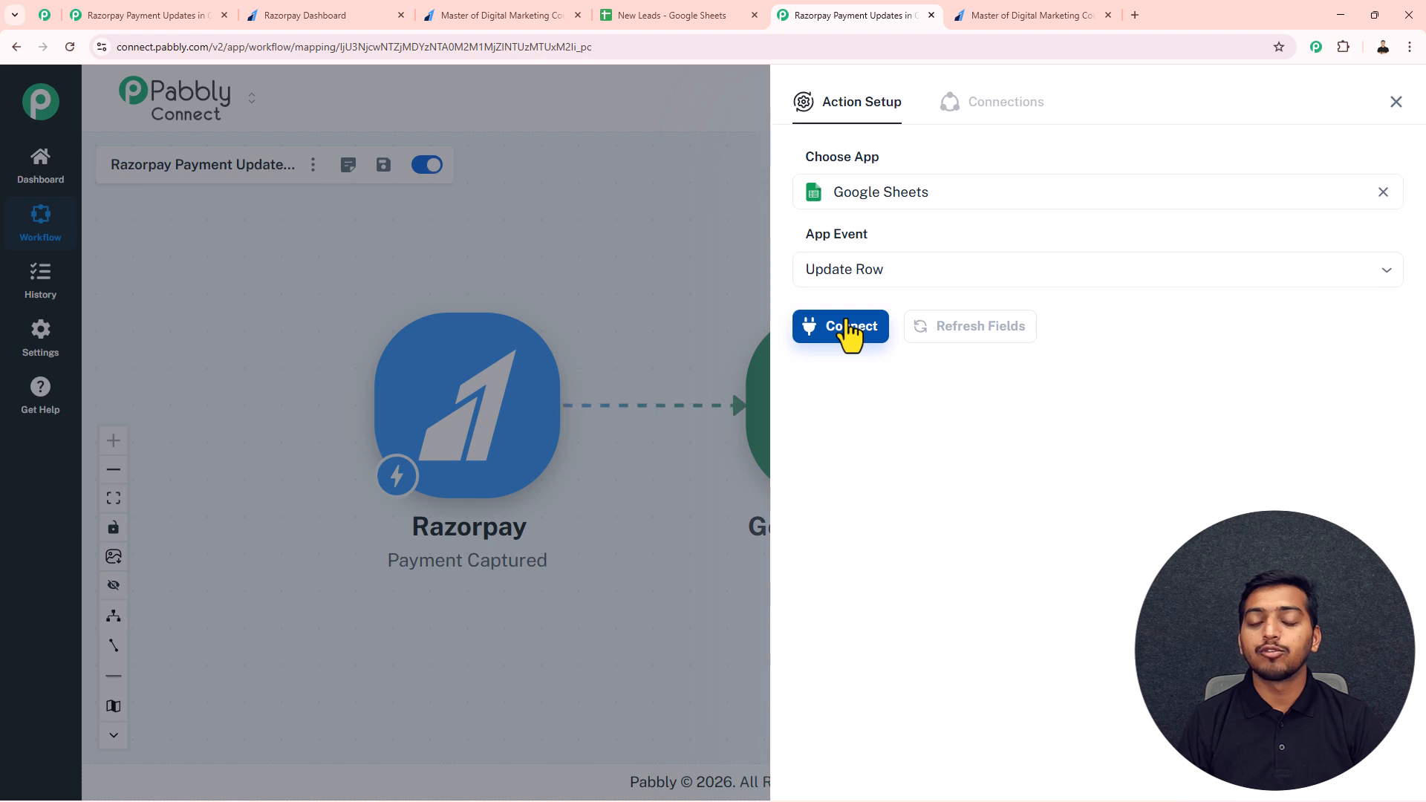
Step: Connect the Update Row action through a new Google Sheets connection named Google Sheets #21, authorizing access with the Google account
{"action": "left_click", "coordinate": [844, 336]}
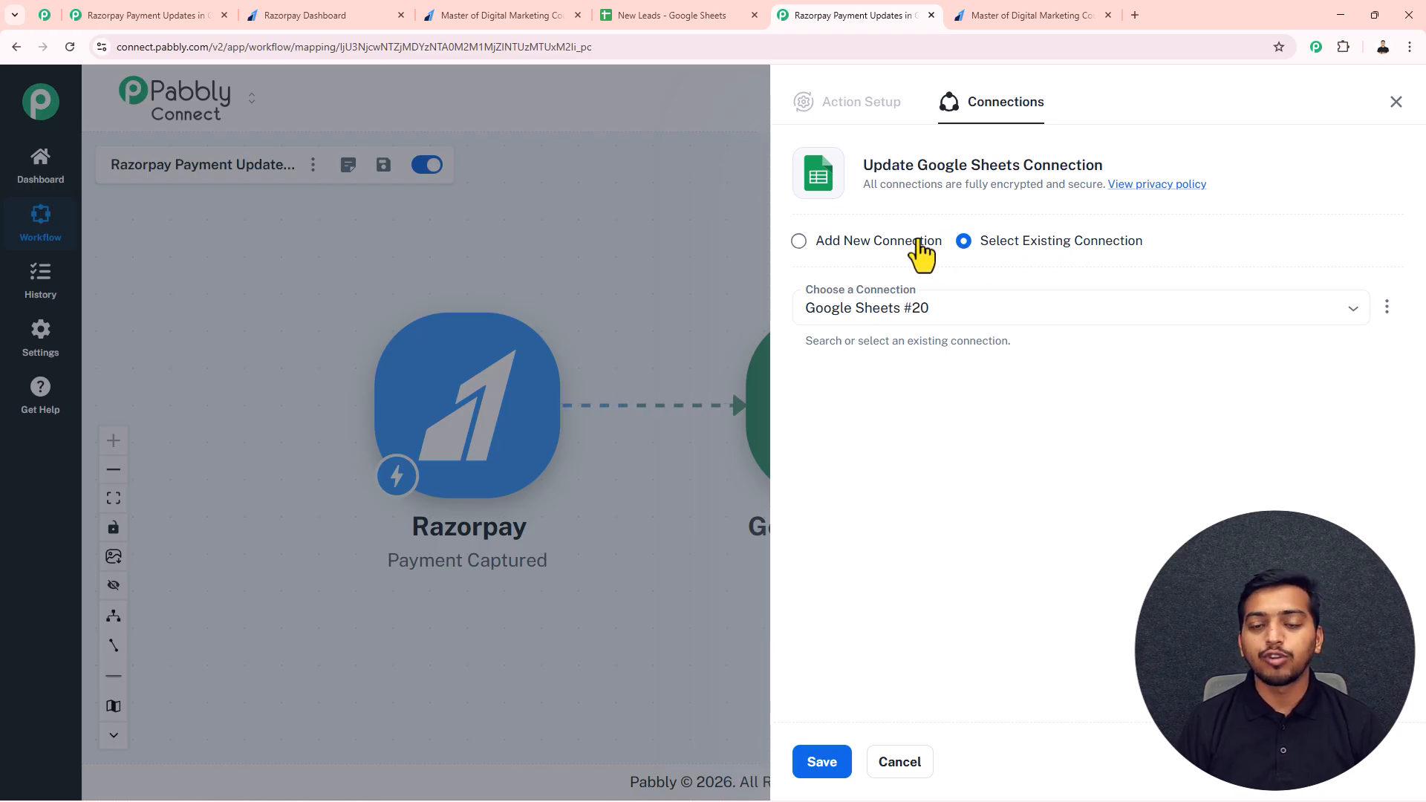
{"action": "left_click", "coordinate": [799, 242]}
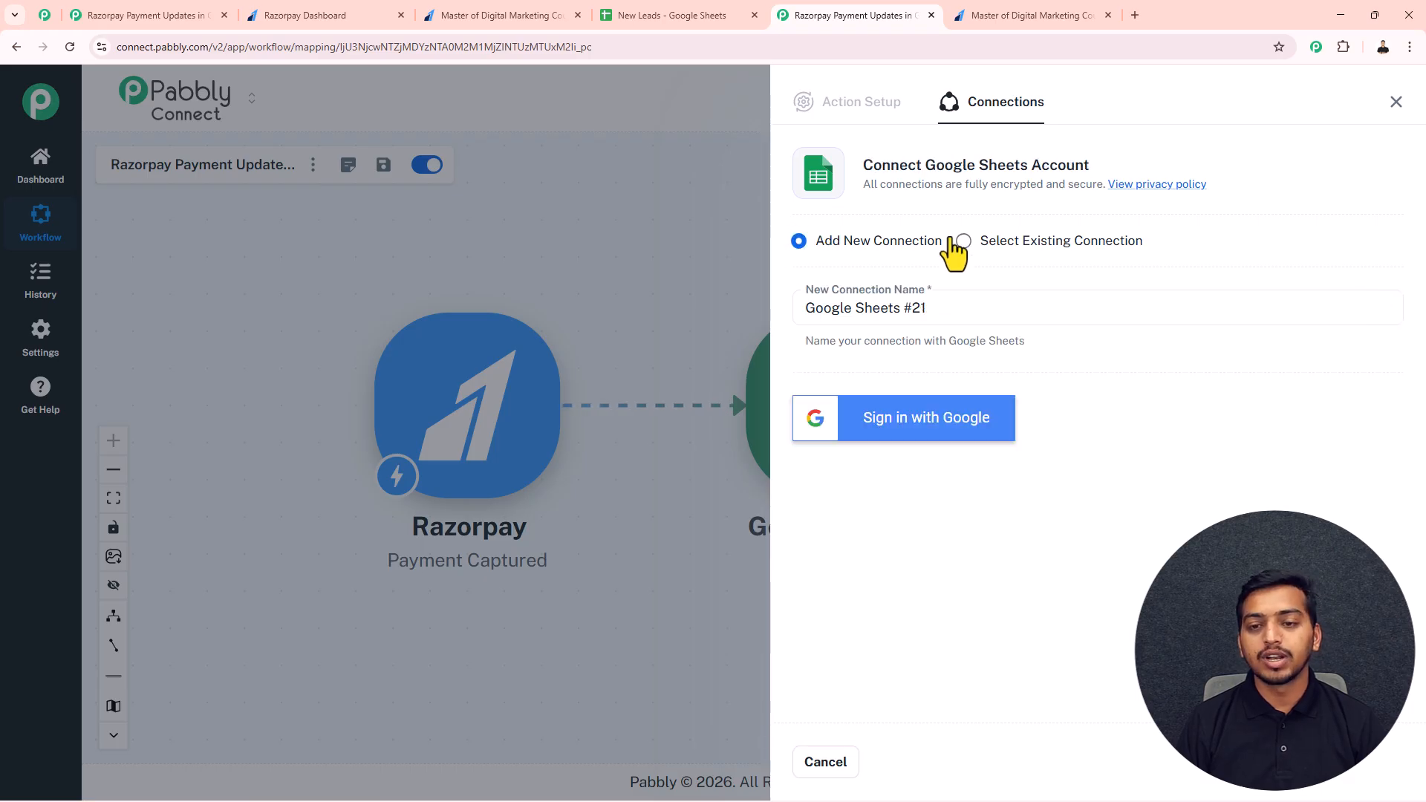
{"action": "left_click", "coordinate": [940, 428]}
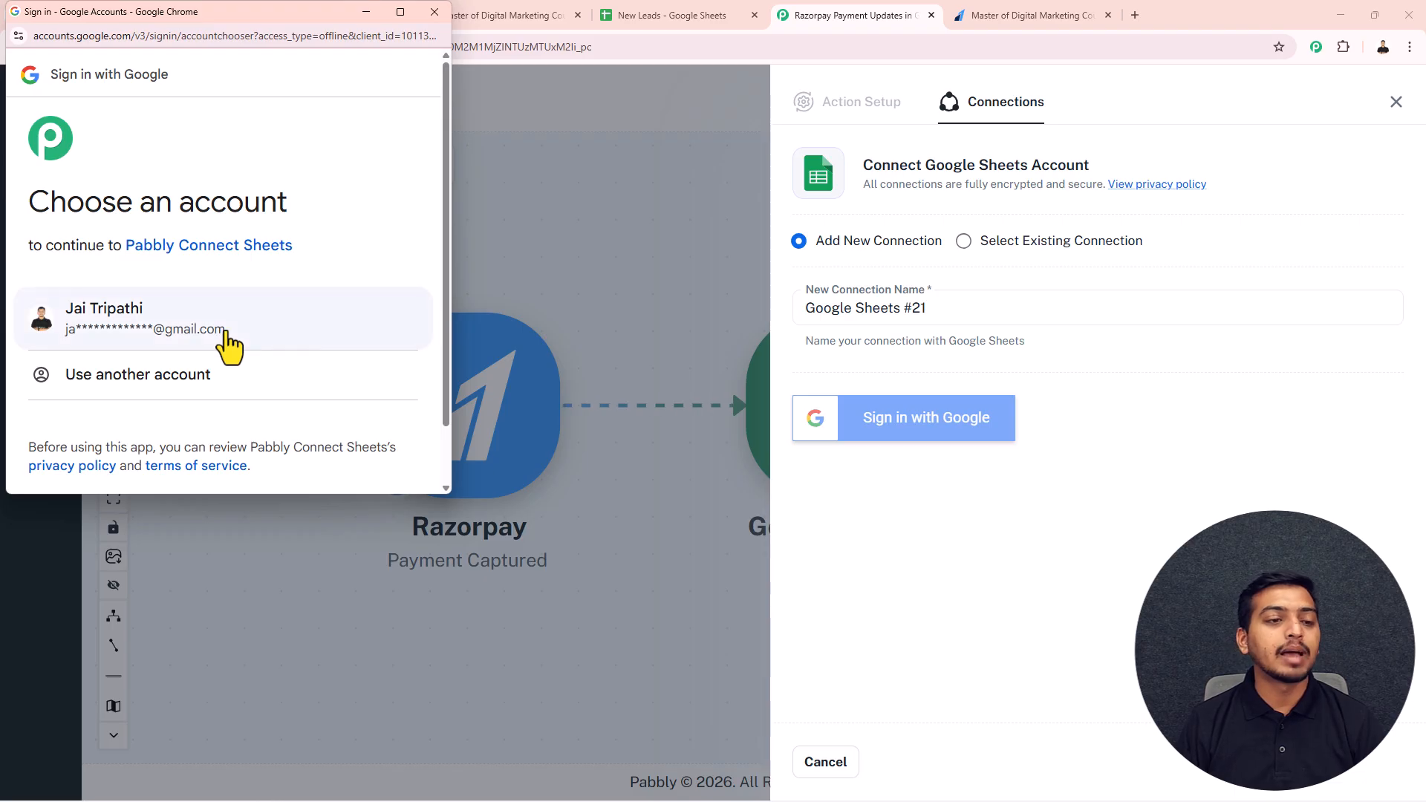
{"action": "left_click", "coordinate": [165, 321]}
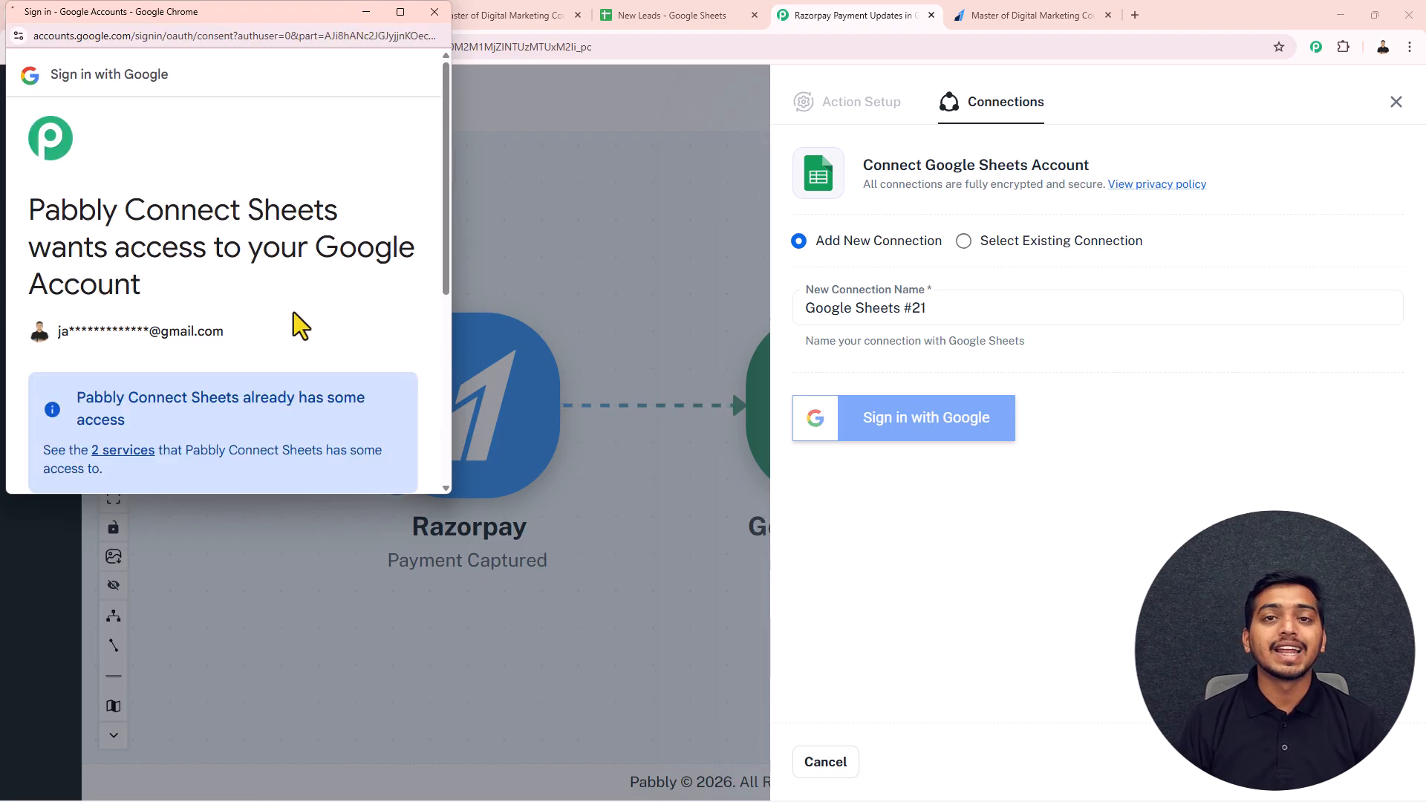
{"action": "scroll", "coordinate": [293, 312], "scroll_direction": "down", "scroll_amount": 5}
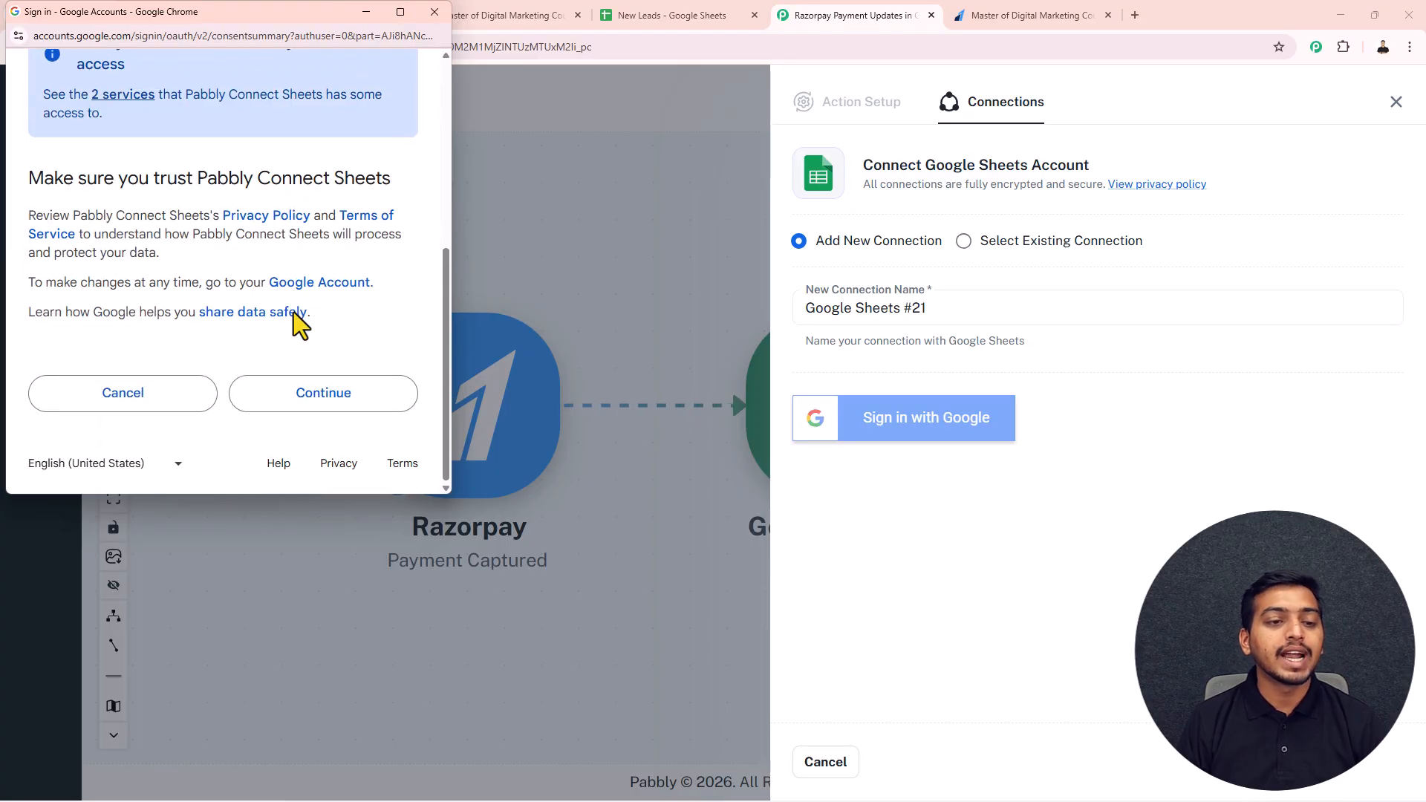
{"action": "left_click", "coordinate": [314, 394]}
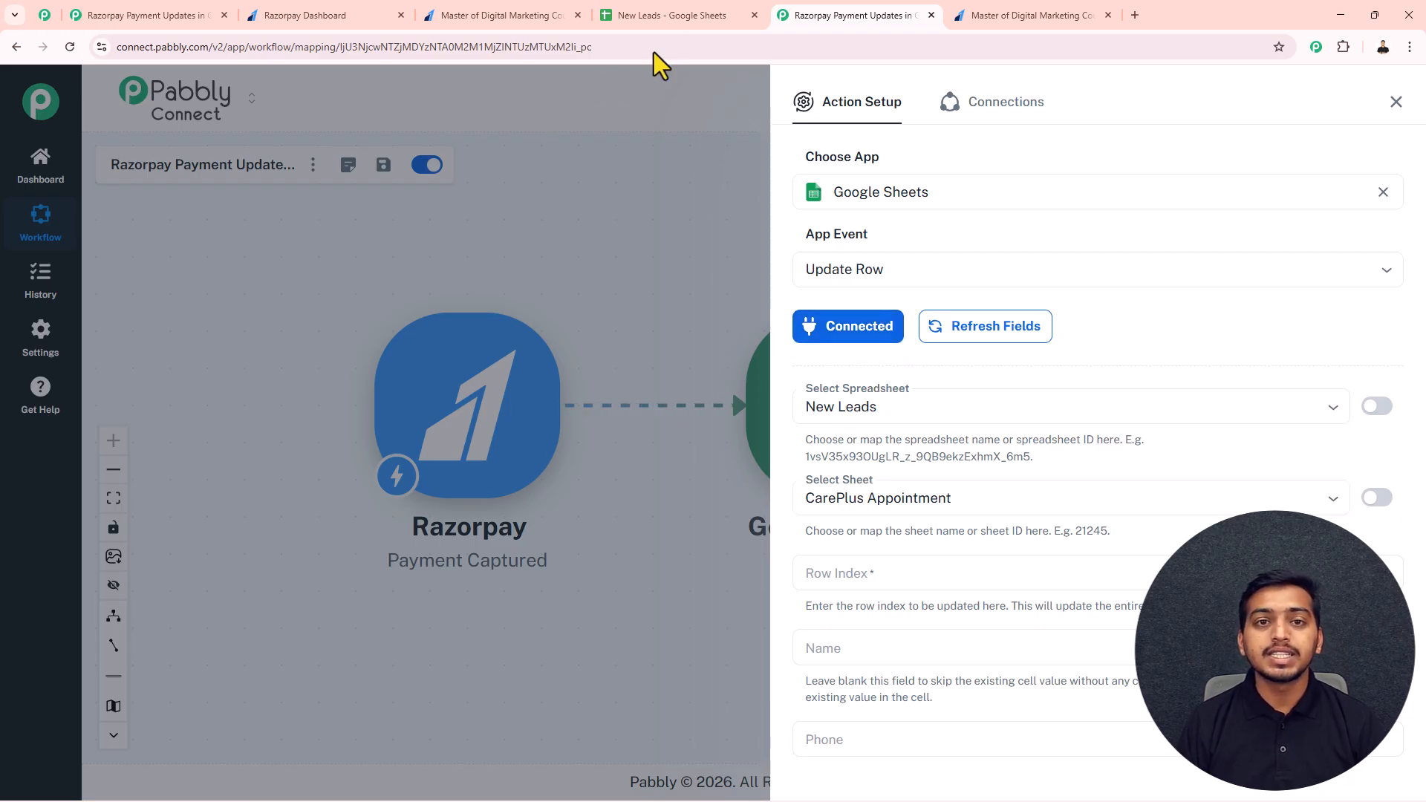
Step: Set the Update Row action's sheet to Sheet5 of New Leads and compare the sheet's columns with the action's fields
{"action": "left_click", "coordinate": [670, 12]}
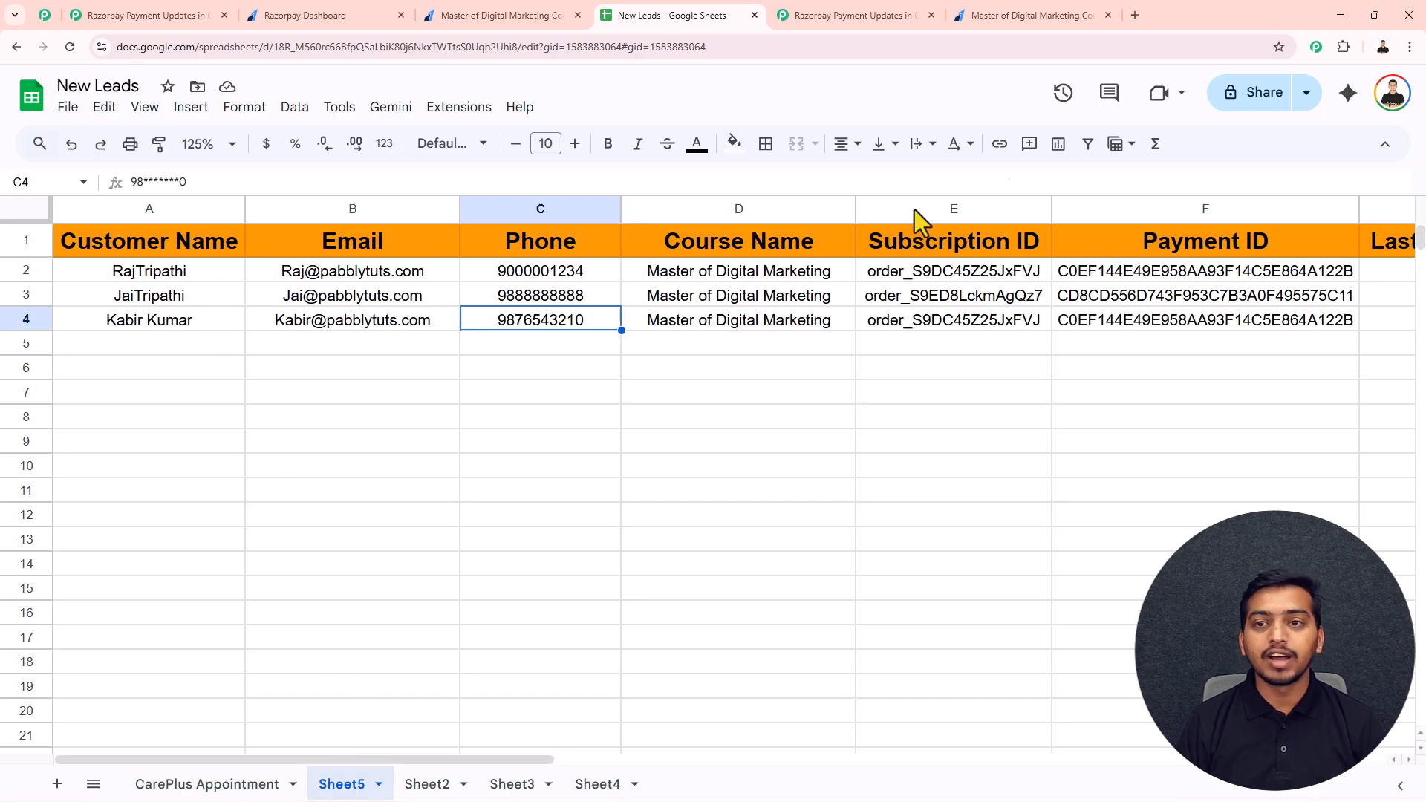
{"action": "left_click", "coordinate": [861, 17]}
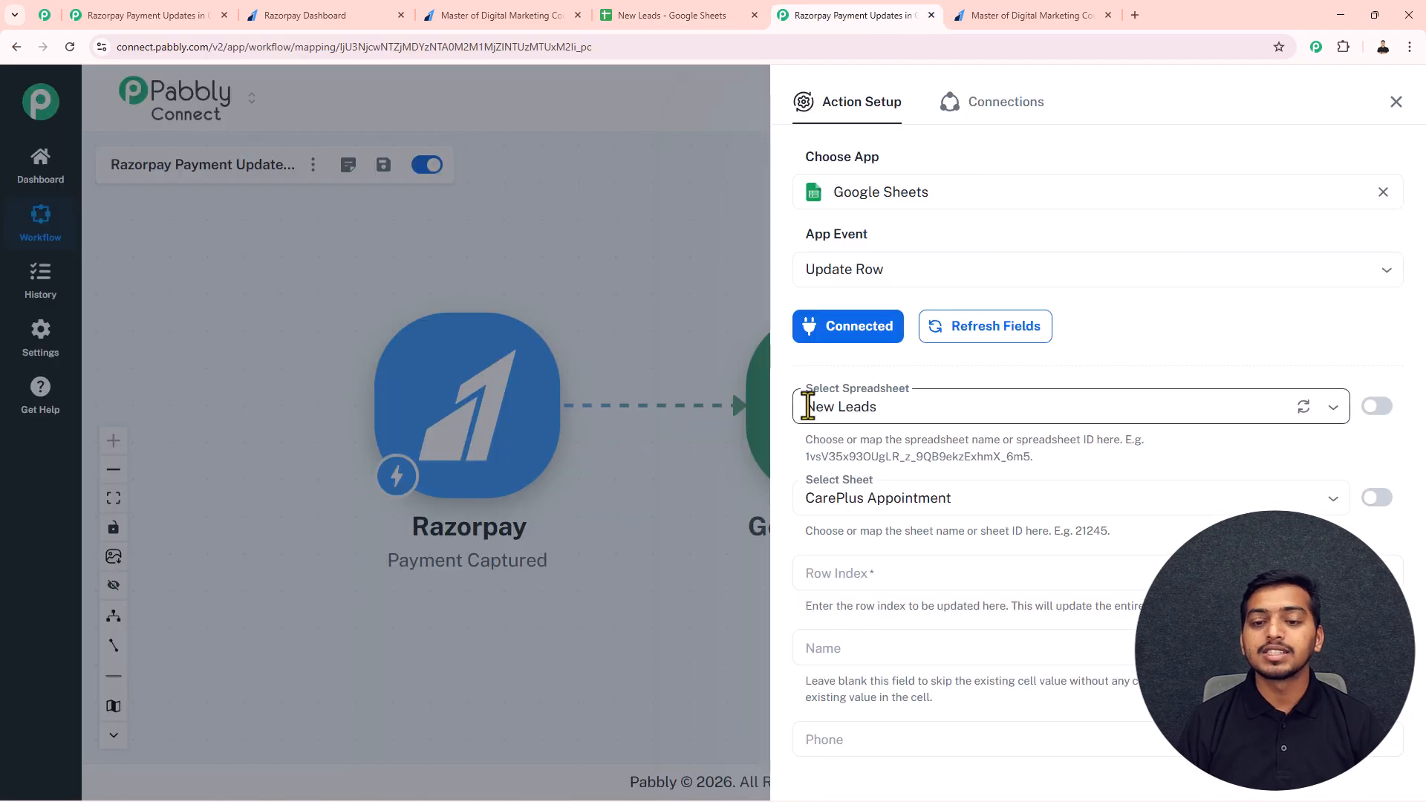
{"action": "left_click", "coordinate": [917, 497]}
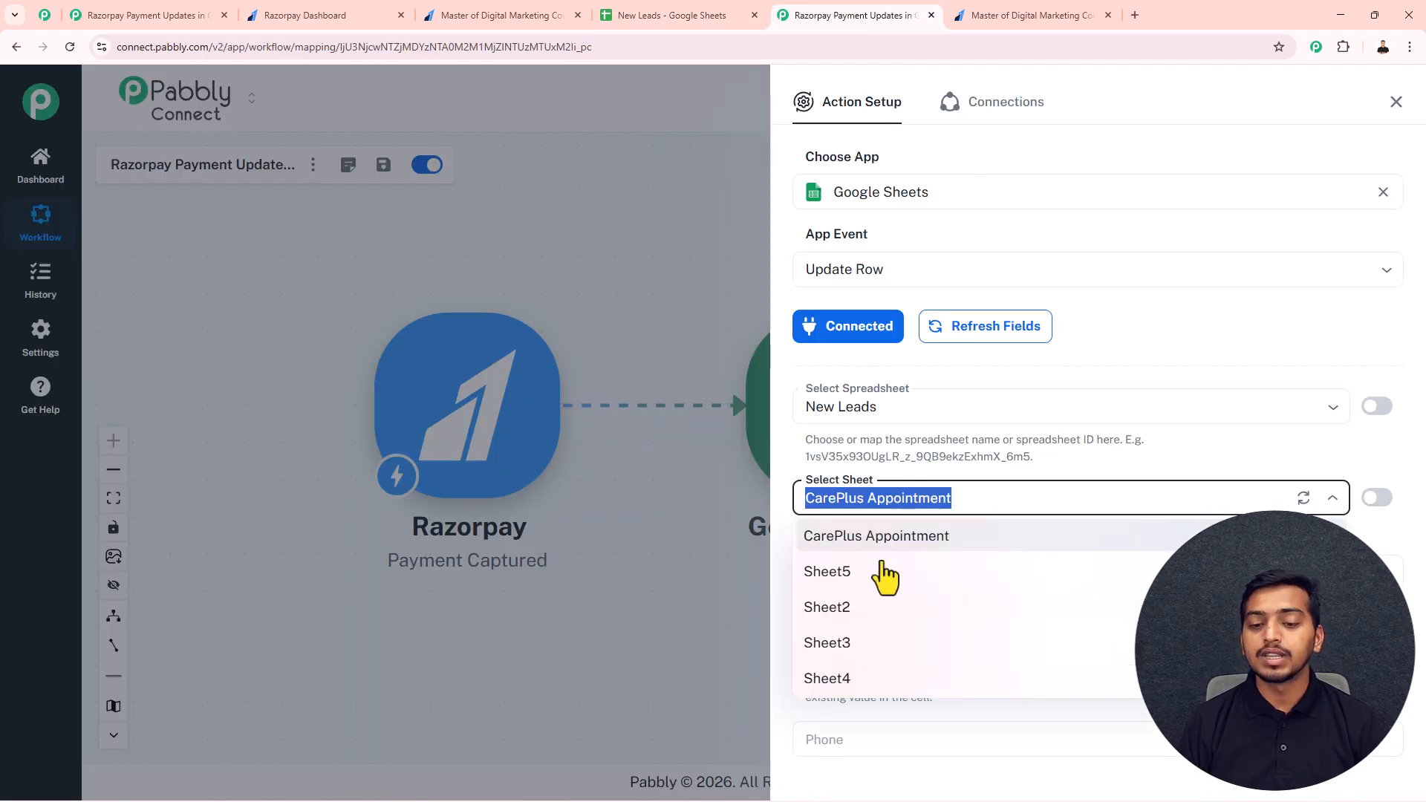
{"action": "left_click", "coordinate": [851, 575]}
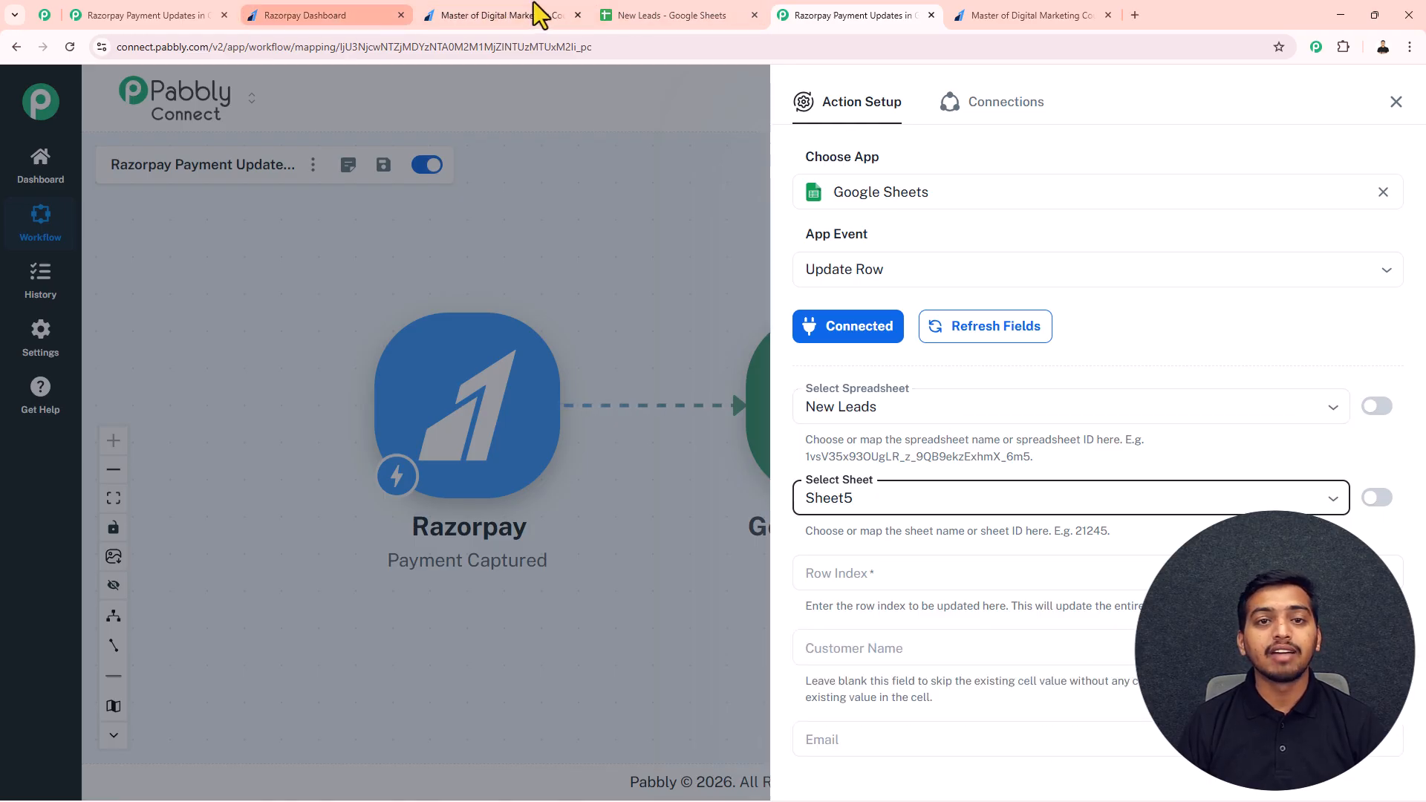
{"action": "left_click", "coordinate": [617, 15]}
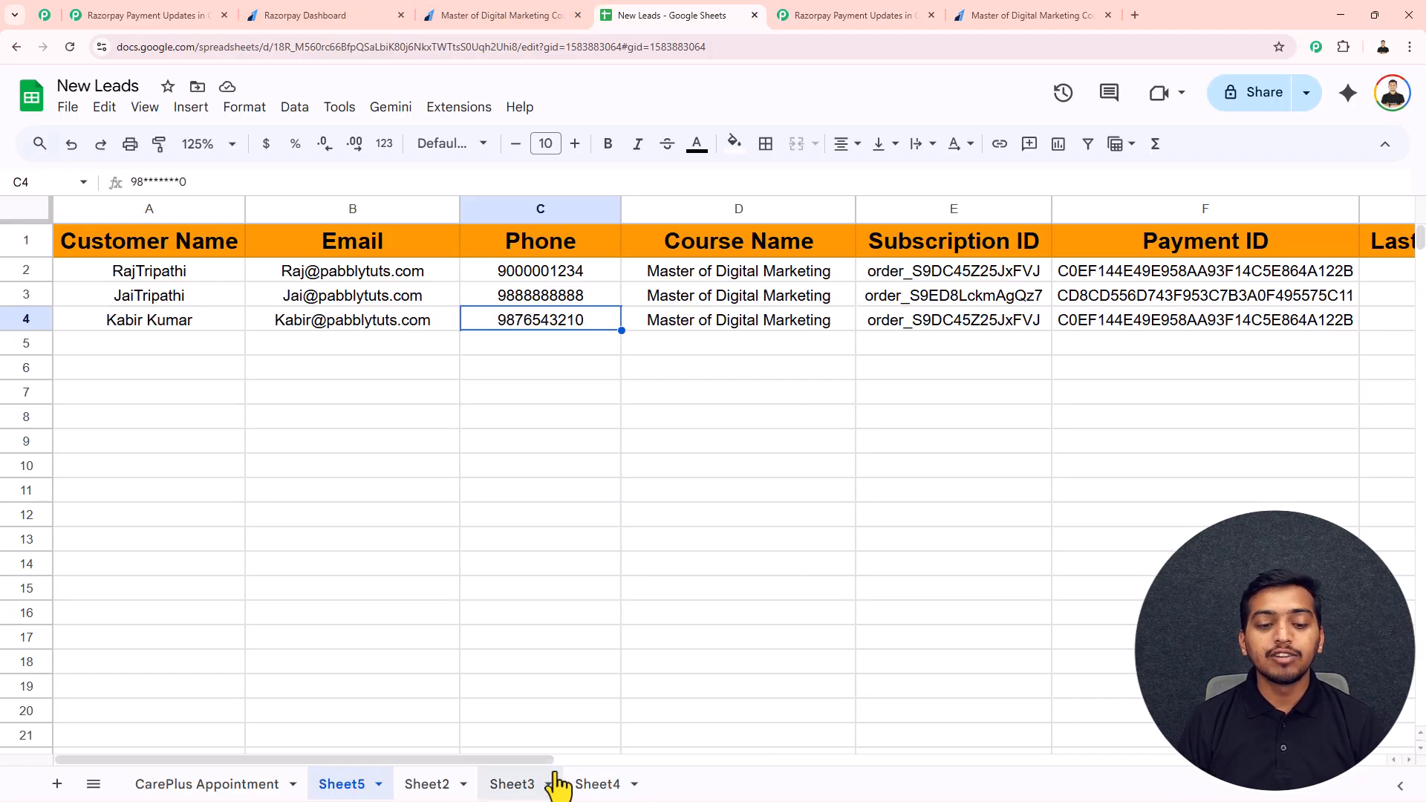
{"action": "left_click_drag", "start_coordinate": [545, 760], "coordinate": [861, 761]}
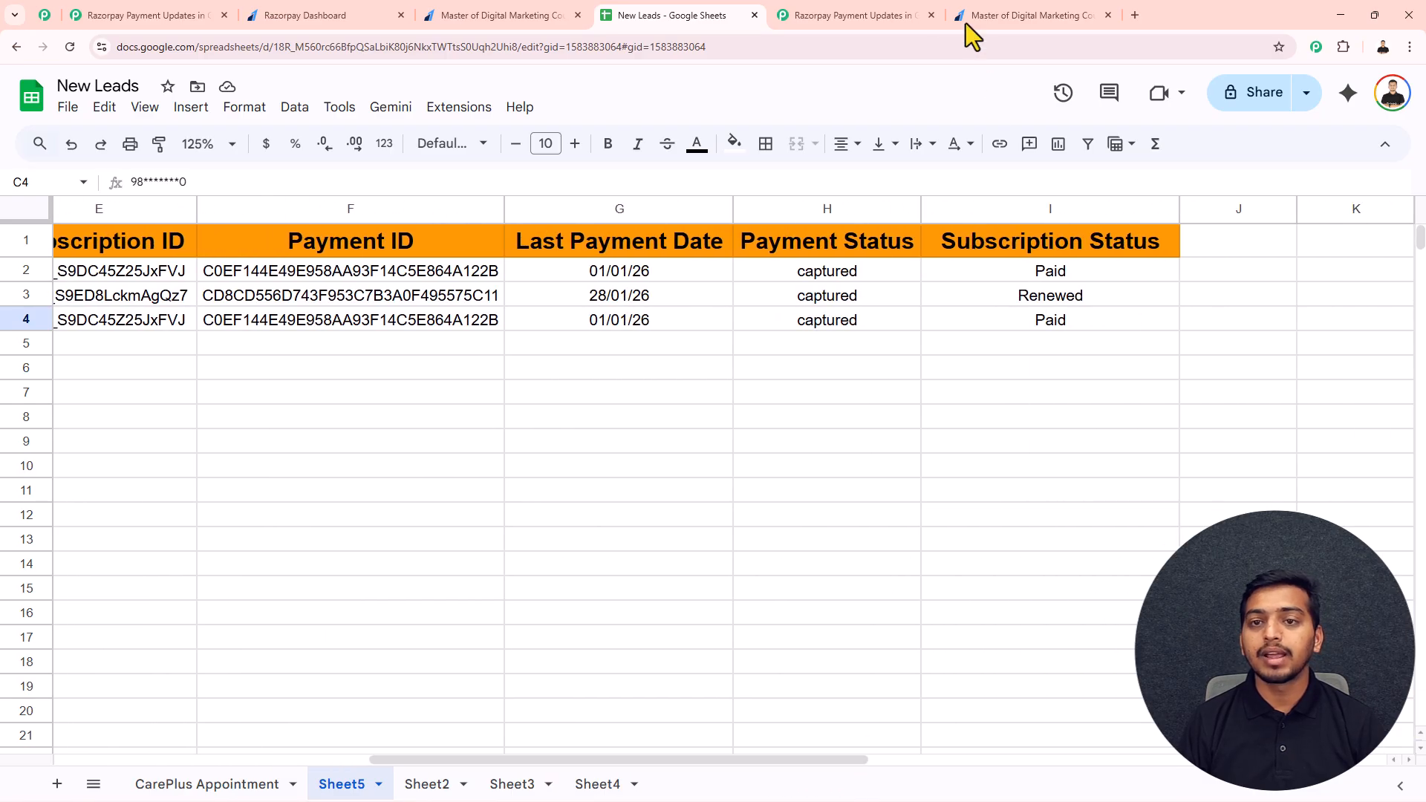
{"action": "left_click", "coordinate": [846, 15]}
{"action": "scroll", "coordinate": [874, 551], "scroll_direction": "down", "scroll_amount": 5}
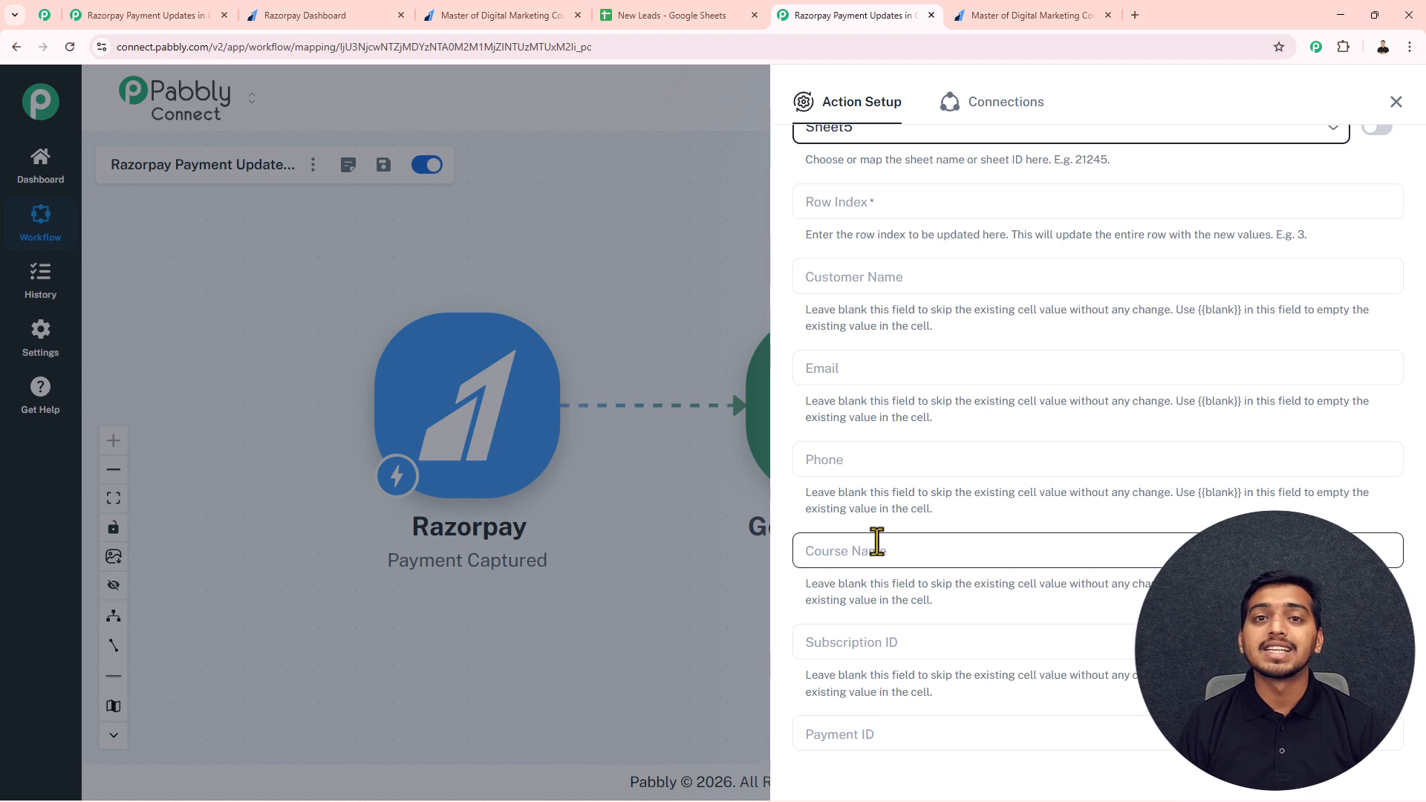
{"action": "scroll", "coordinate": [880, 538], "scroll_direction": "up", "scroll_amount": 4}
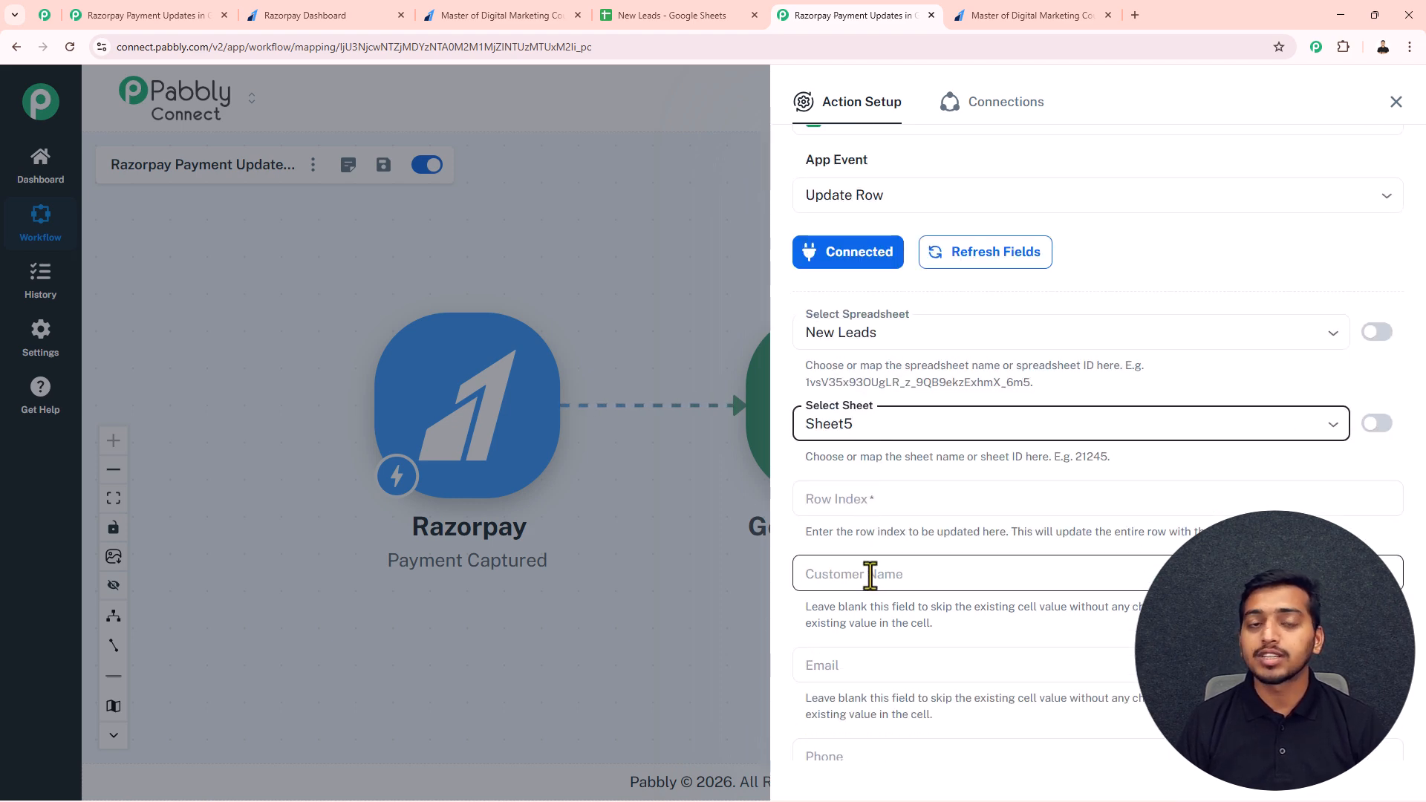
Step: Enter "a" as the Update Row action's Row Index, save the action and close its setup
{"action": "left_click", "coordinate": [823, 476]}
{"action": "left_click", "coordinate": [826, 507]}
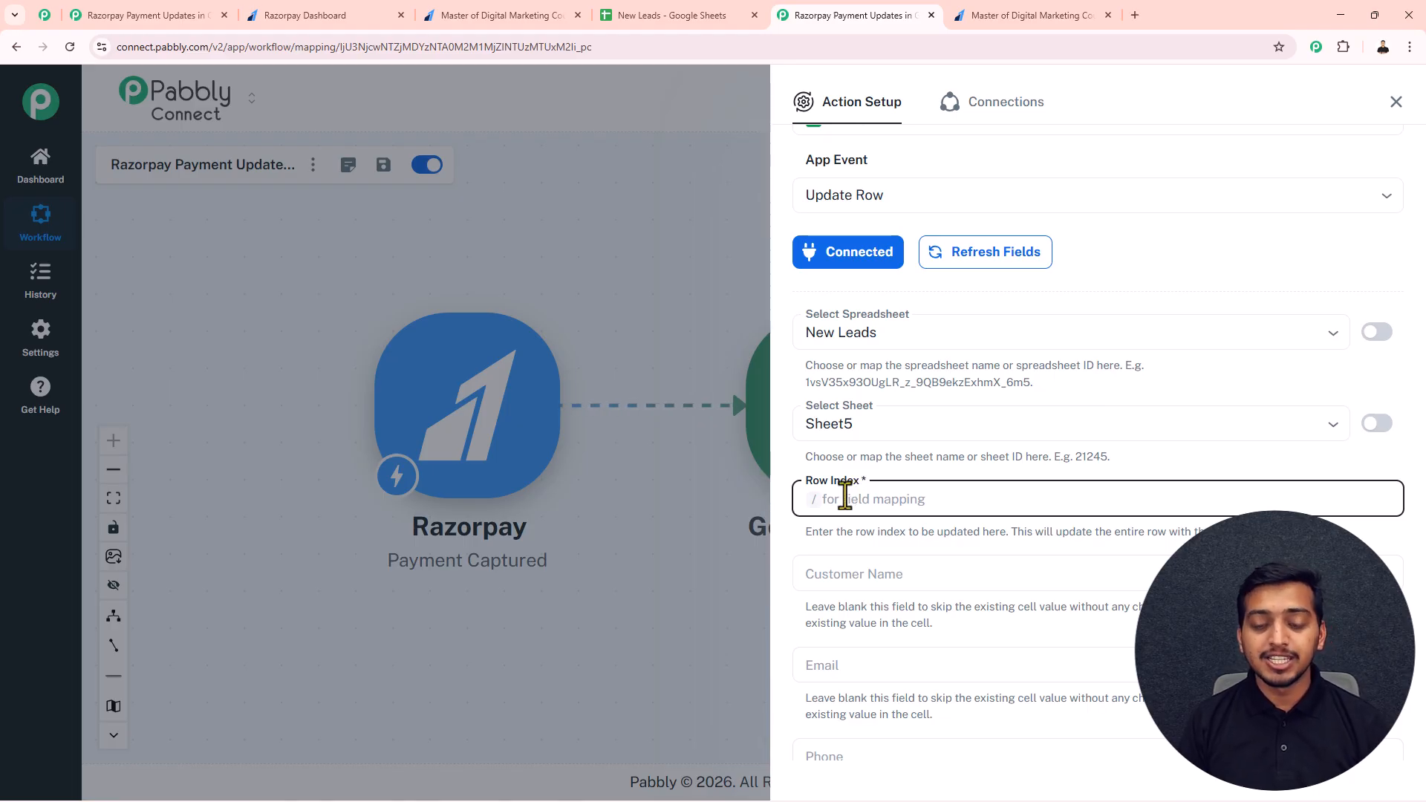
{"action": "type", "text": "a"}
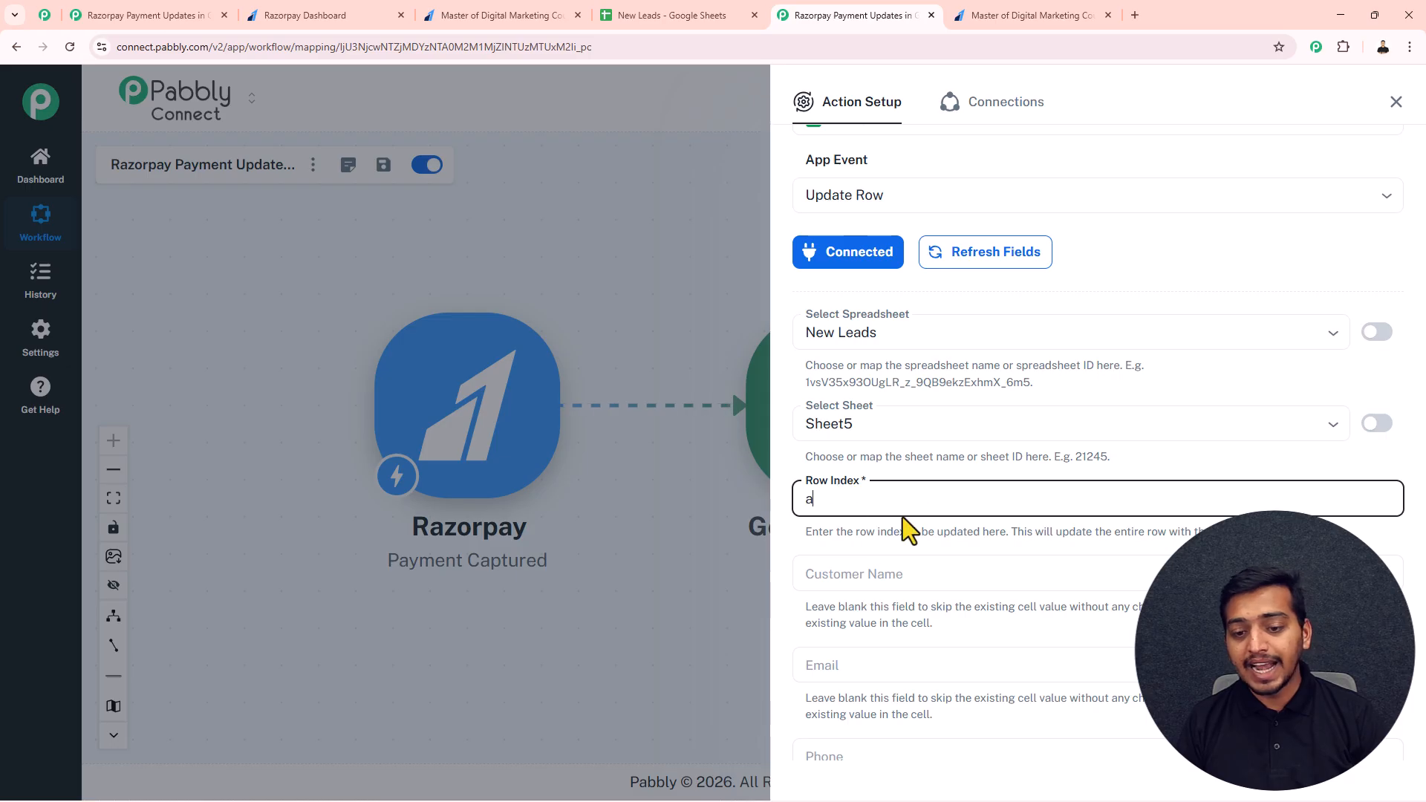
{"action": "scroll", "coordinate": [902, 520], "scroll_direction": "down", "scroll_amount": 10}
{"action": "left_click", "coordinate": [1022, 684]}
{"action": "left_click", "coordinate": [1395, 103]}
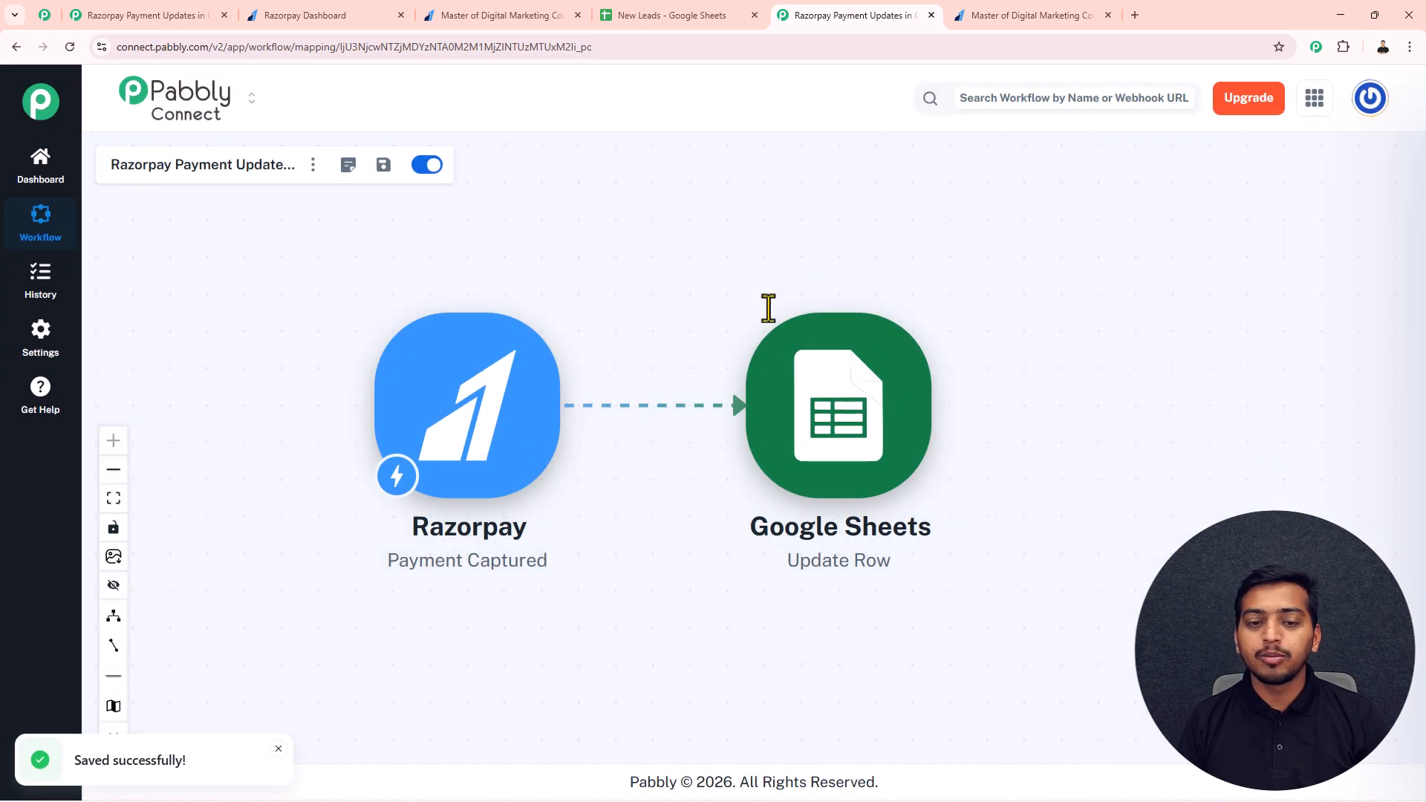
Step: Insert a Google Sheets action between Razorpay and Update Row with the event Lookup Spreadsheet Rows V2
{"action": "mouse_move", "coordinate": [549, 395]}
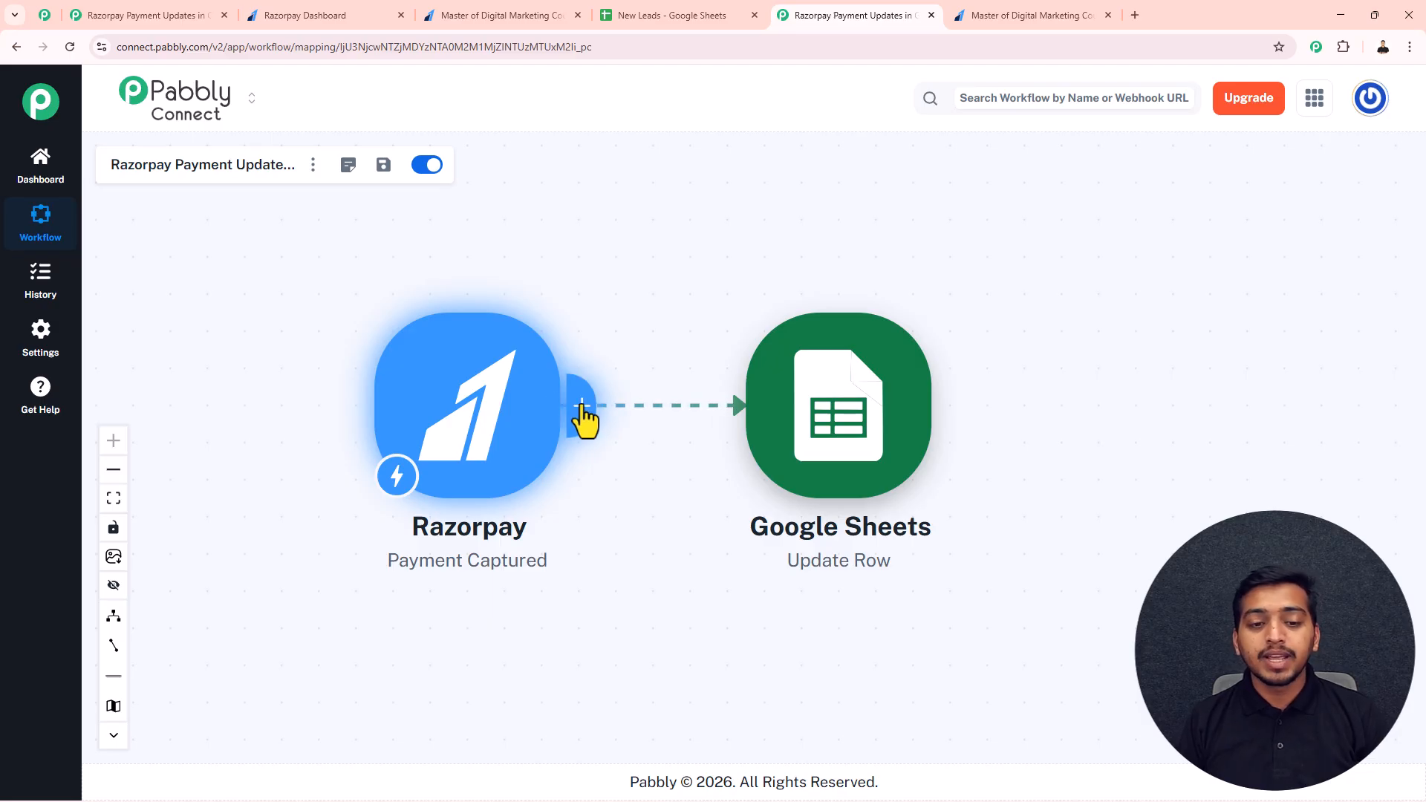
{"action": "left_click", "coordinate": [582, 405]}
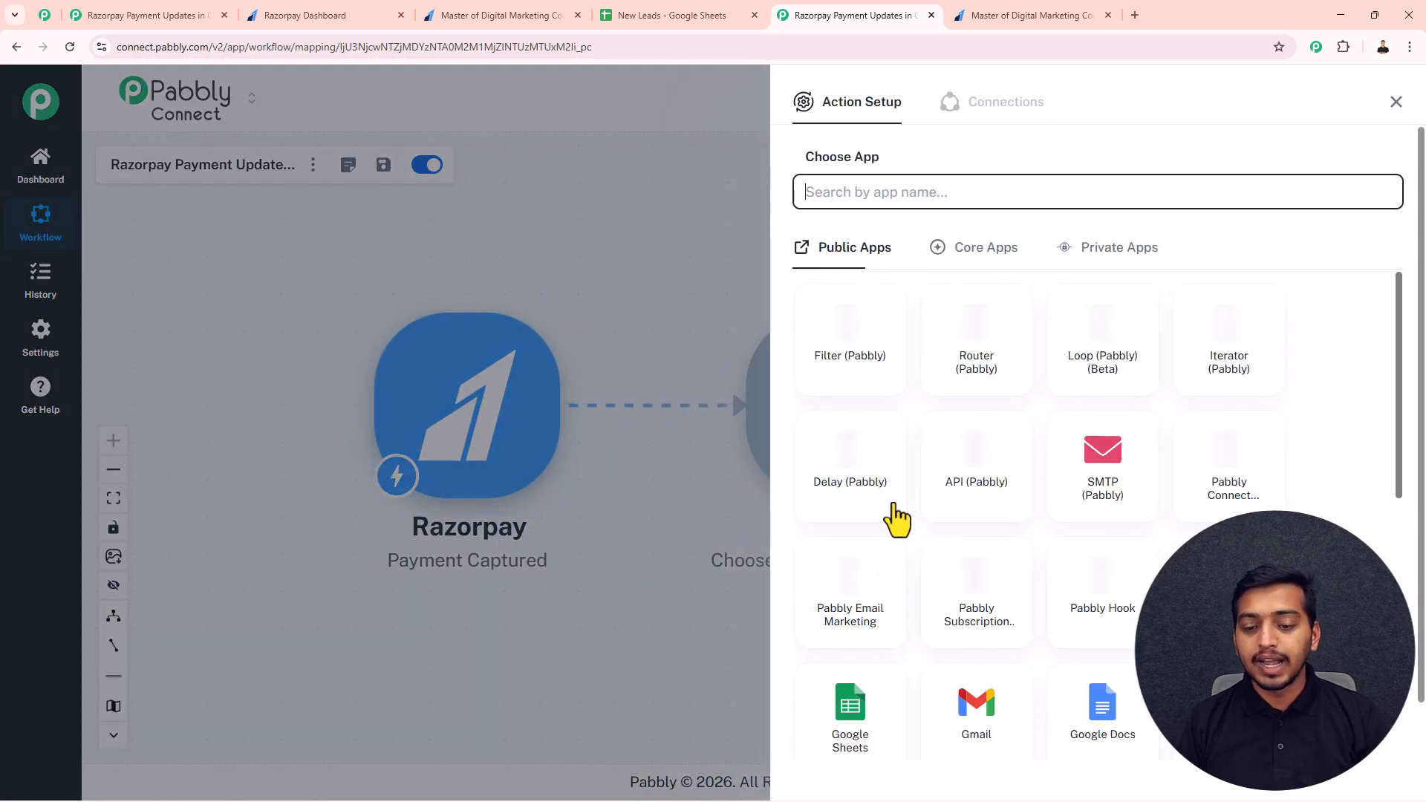
{"action": "left_click", "coordinate": [853, 717]}
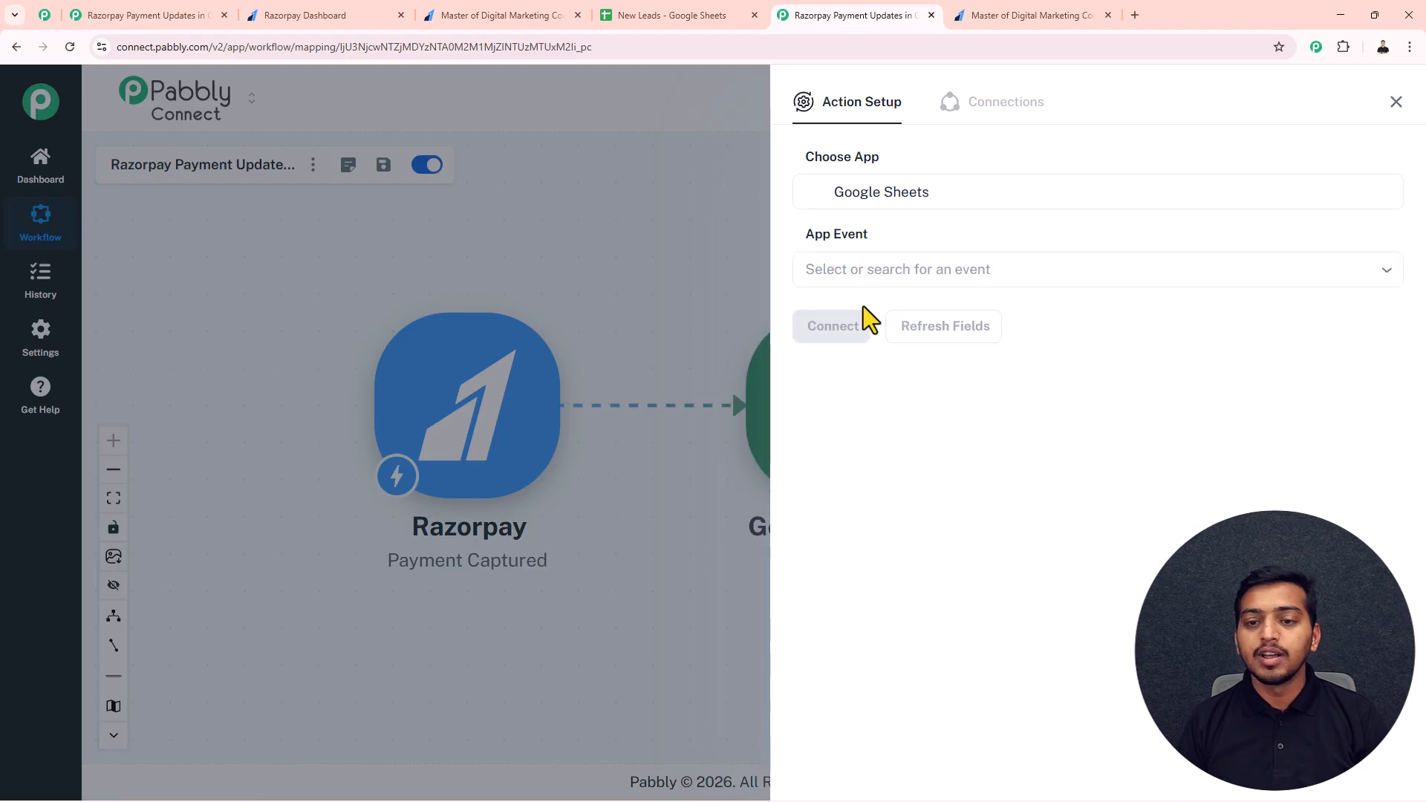
{"action": "left_click", "coordinate": [862, 272]}
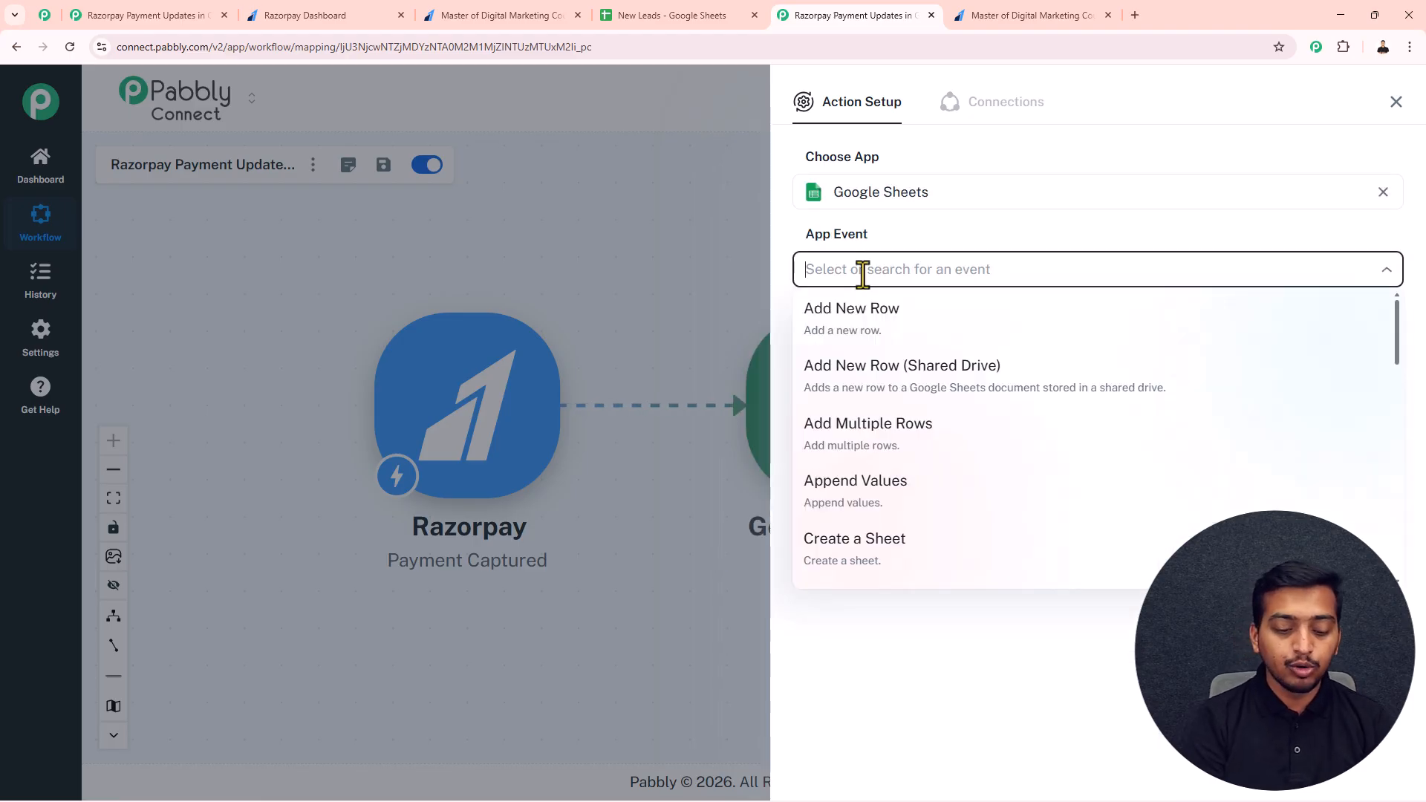
{"action": "type", "text": "lookup"}
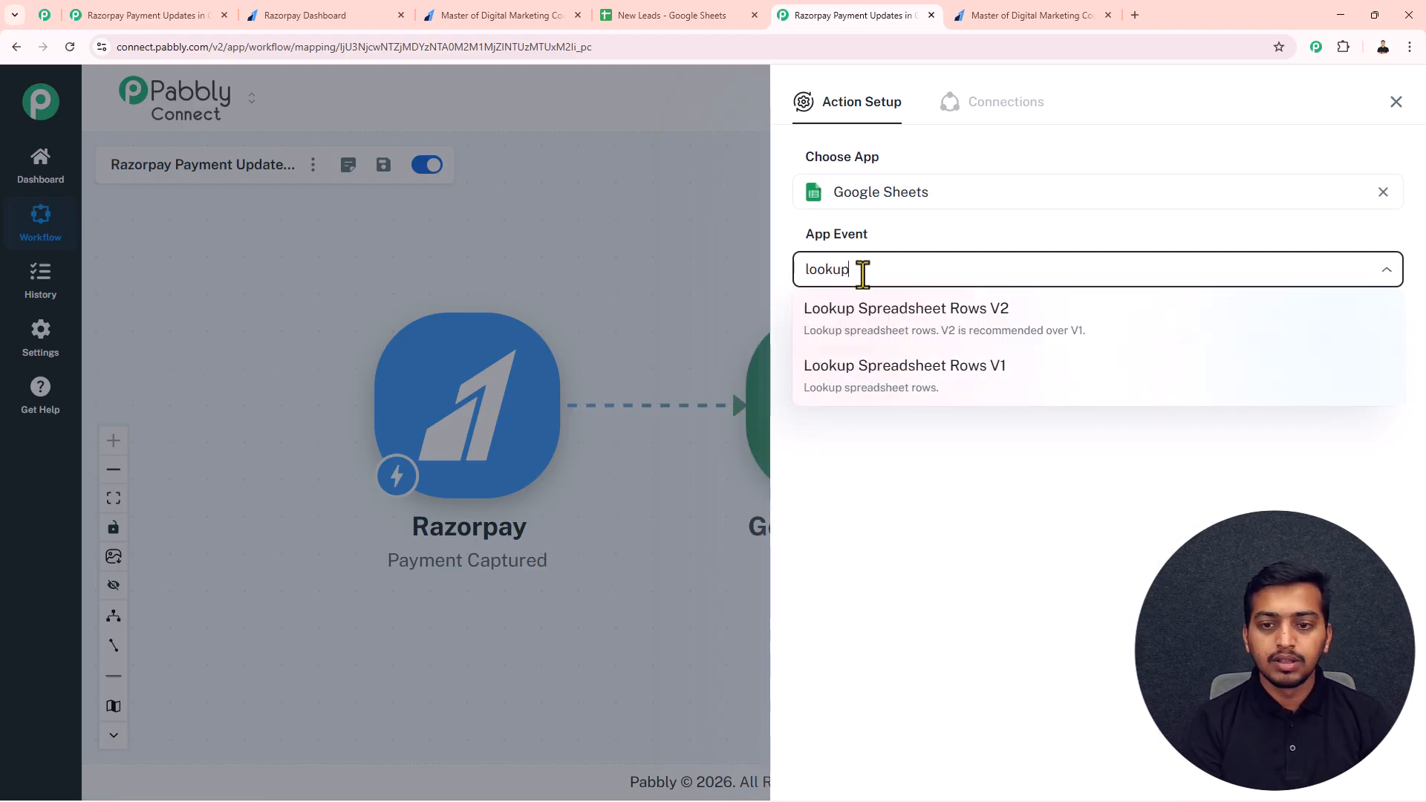
{"action": "left_click", "coordinate": [898, 312]}
Step: Connect the lookup action with the existing Google Sheets #21 connection and set its sheet to Sheet5
{"action": "left_click", "coordinate": [854, 331]}
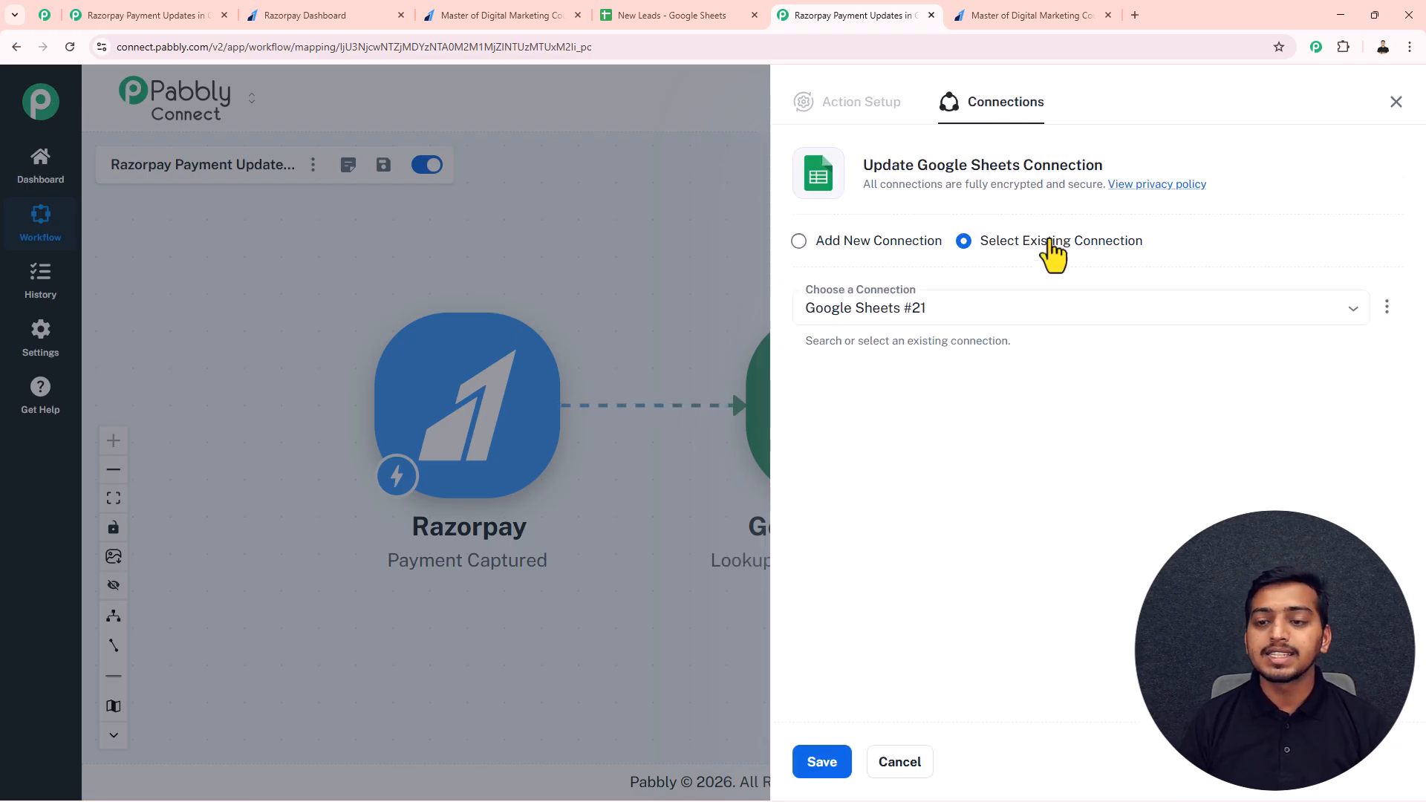
{"action": "left_click", "coordinate": [814, 764]}
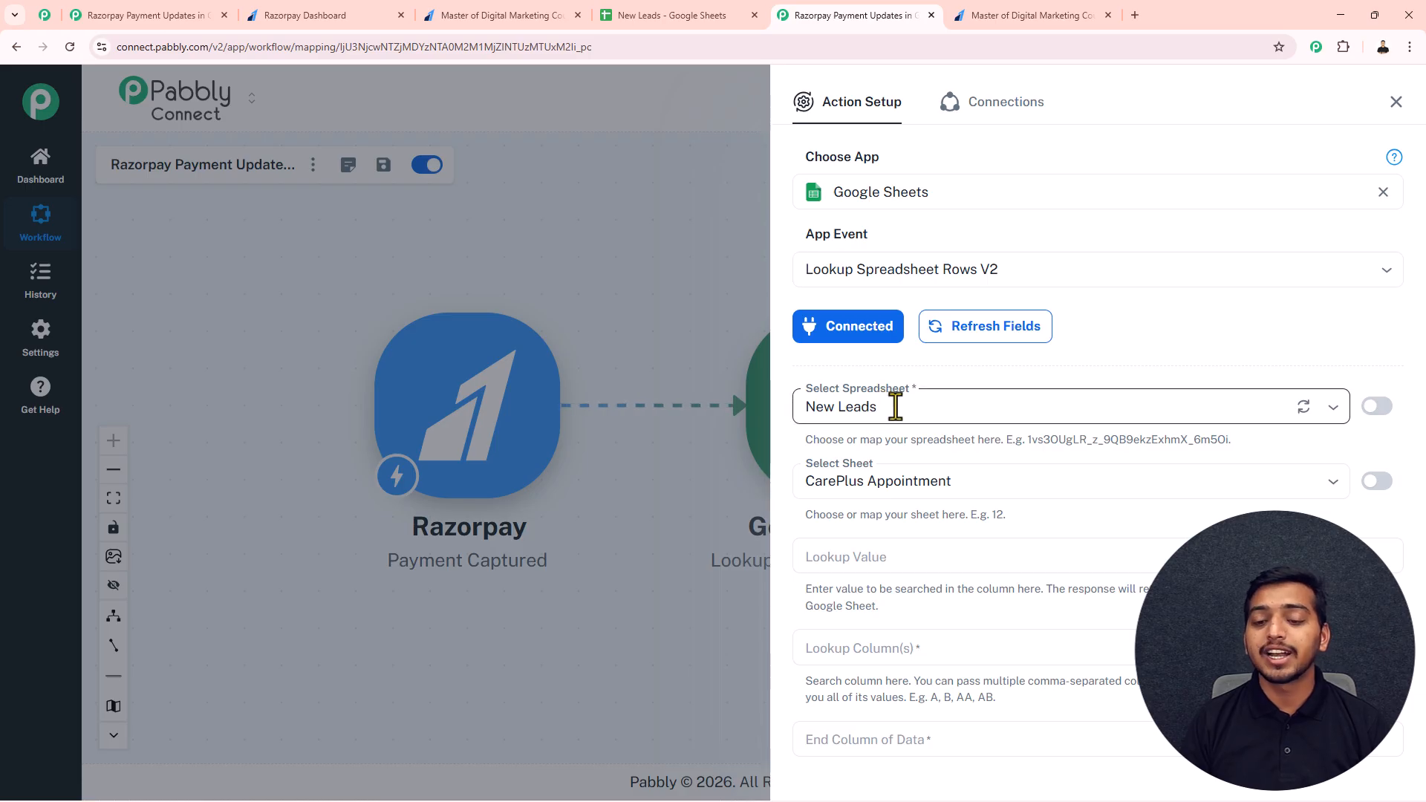
{"action": "left_click", "coordinate": [919, 478]}
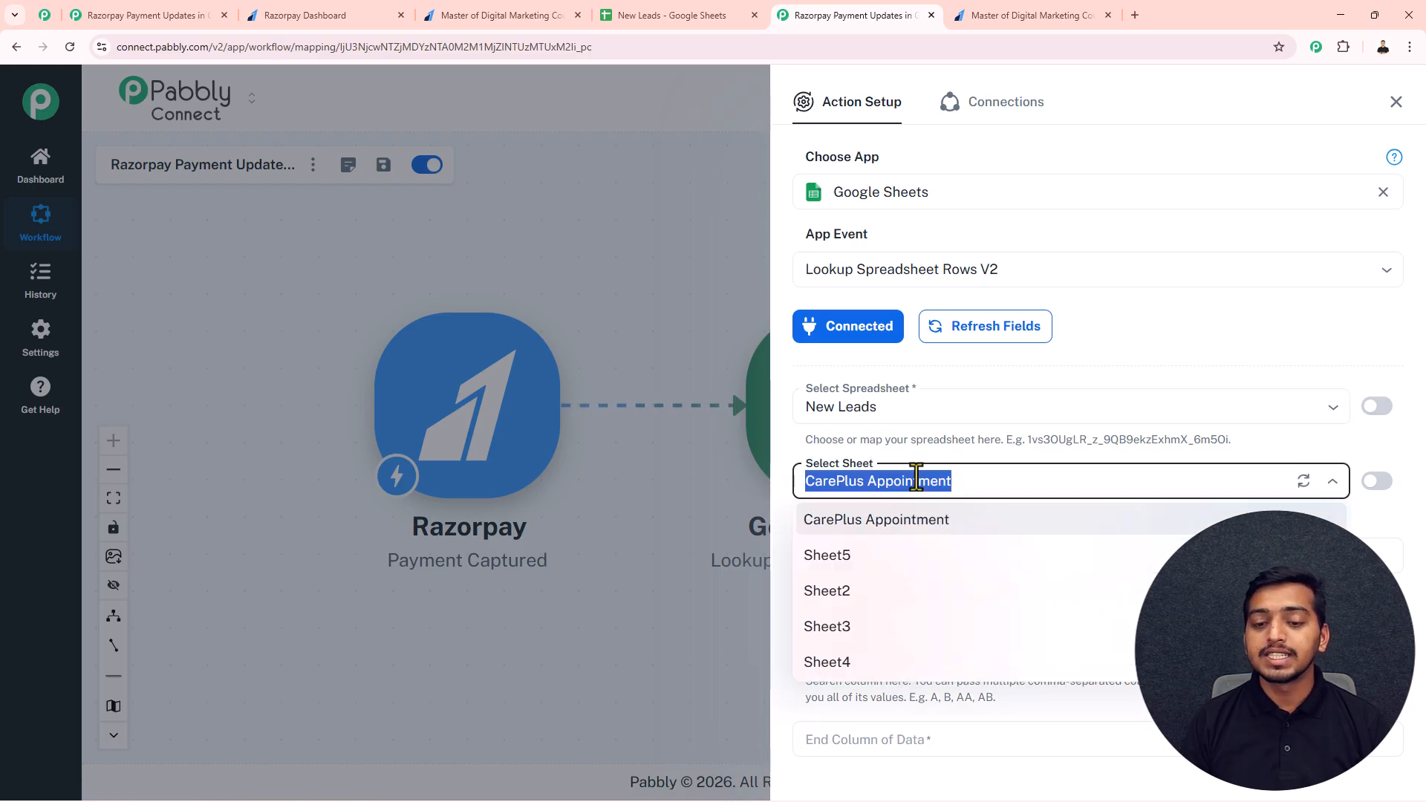
{"action": "left_click", "coordinate": [854, 557]}
Step: Find the customer's phone number in the Razorpay response and map payload payment entity contact as the Lookup Value
{"action": "scroll", "coordinate": [882, 560], "scroll_direction": "down", "scroll_amount": 1}
{"action": "left_click", "coordinate": [871, 481]}
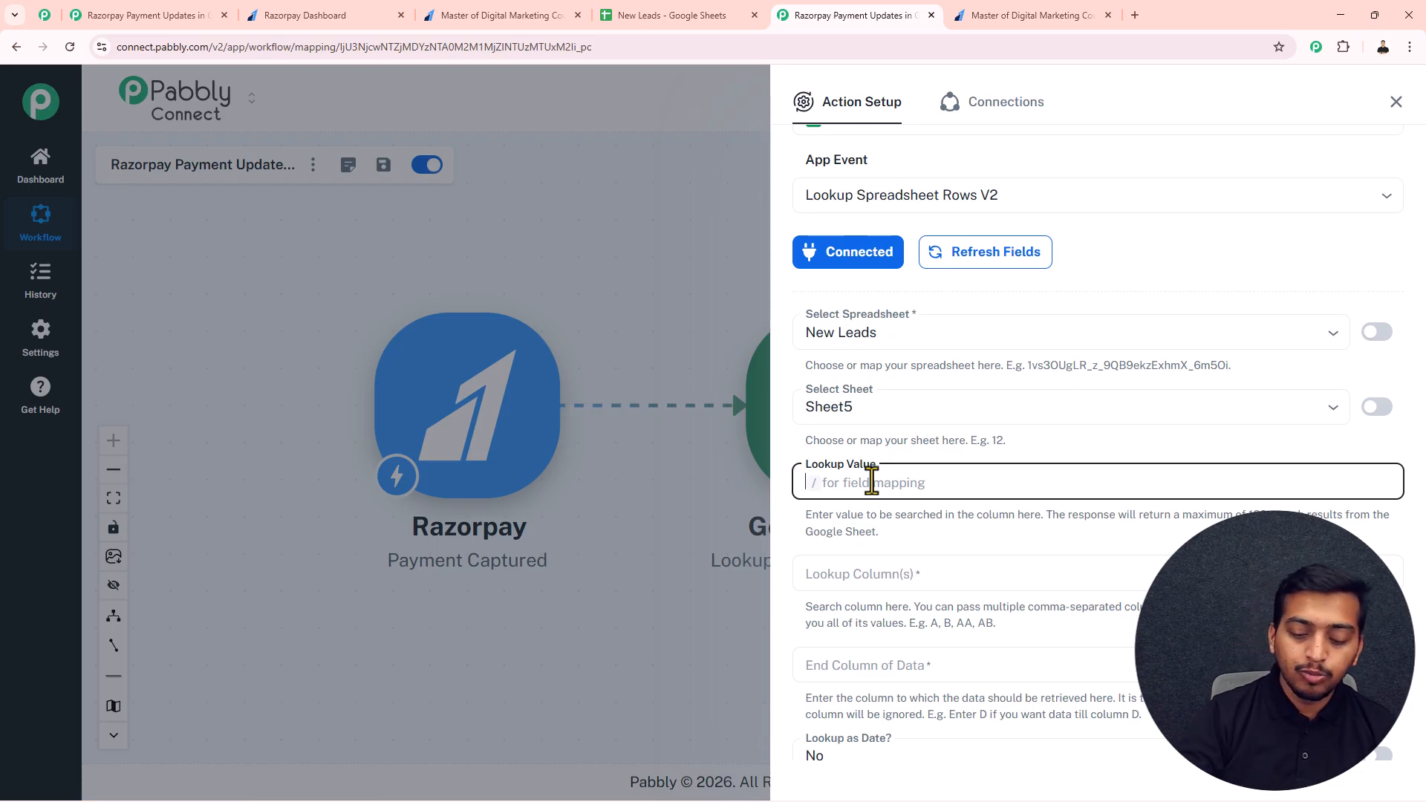
{"action": "type", "text": "/"}
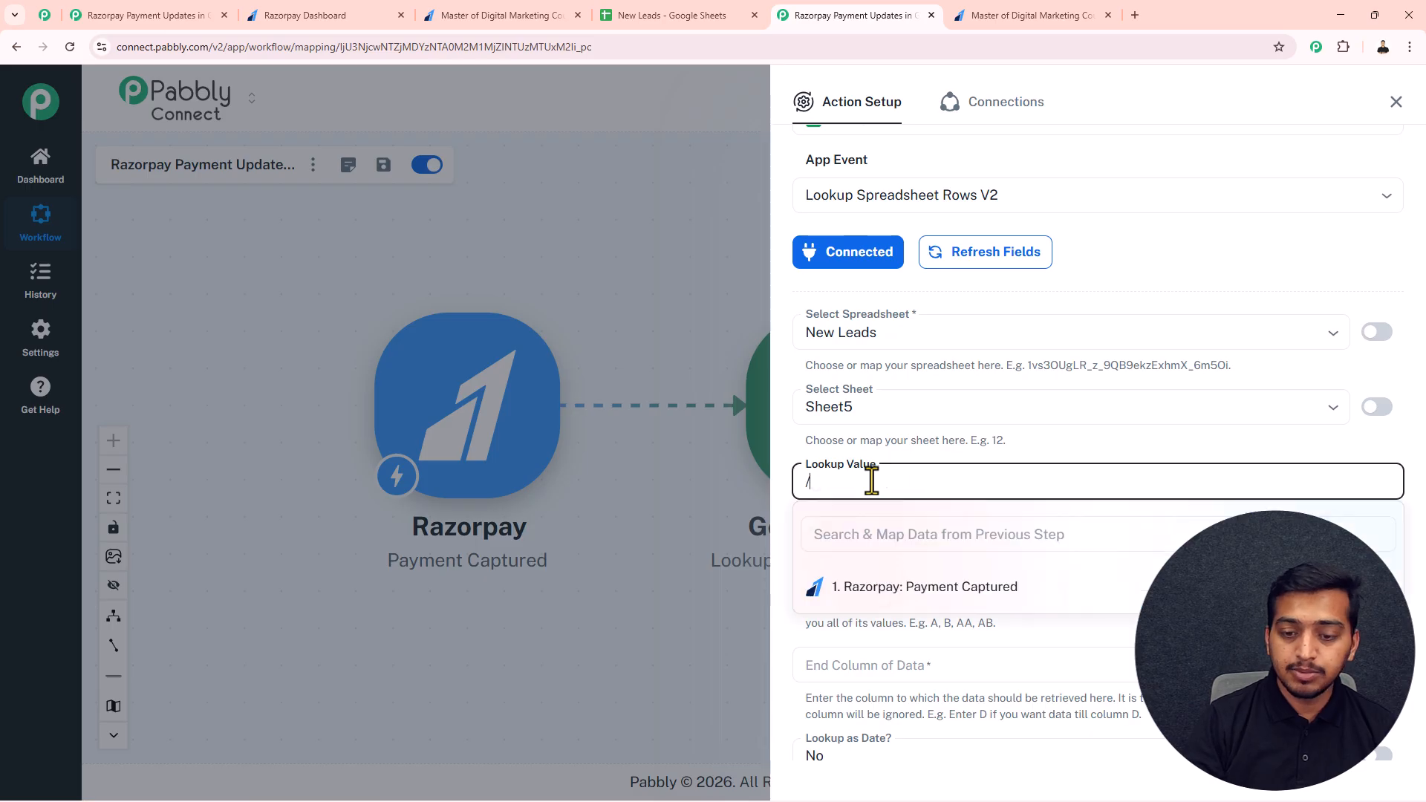
{"action": "type", "text": "9876"}
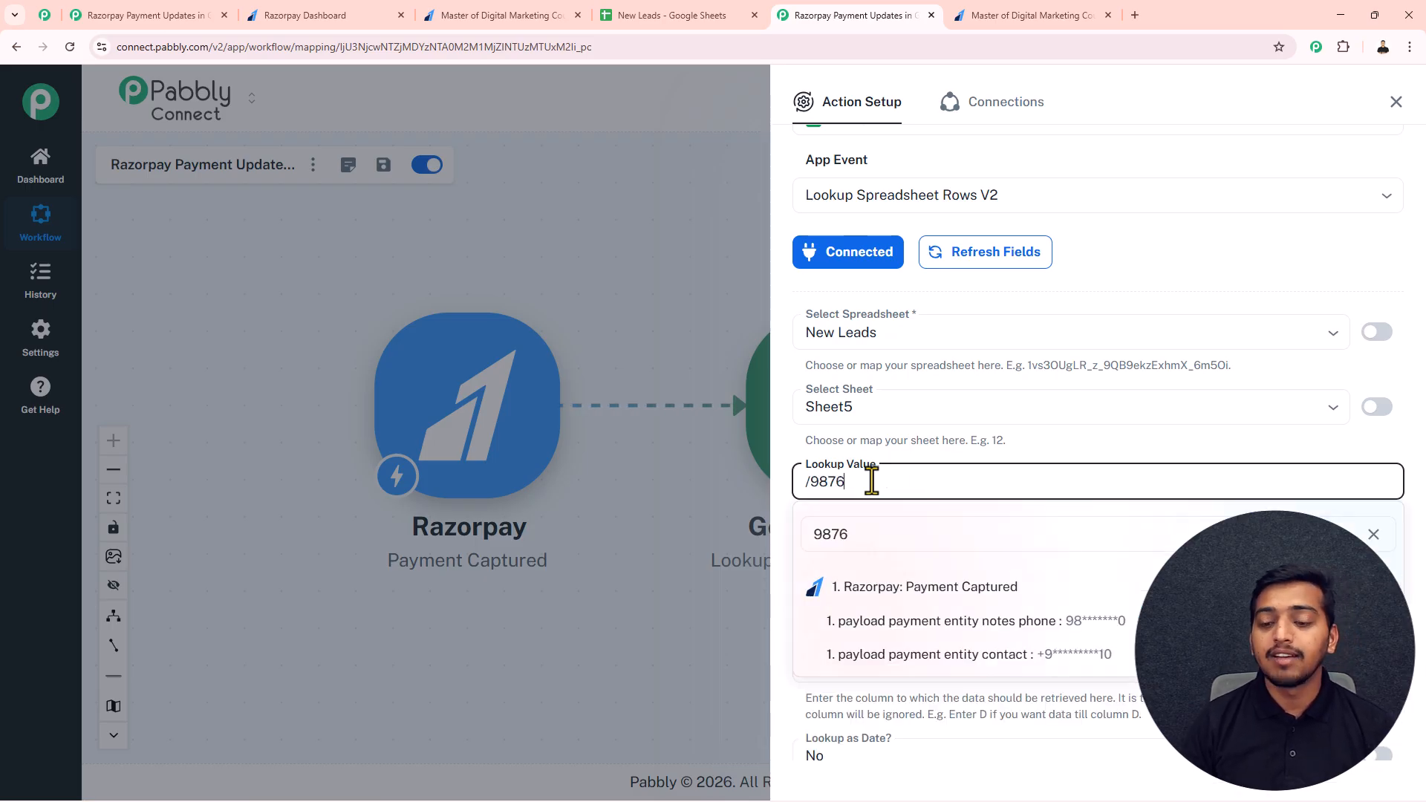
{"action": "left_click", "coordinate": [1071, 658]}
Step: Check the Phone column's letter in the New Leads spreadsheet and set the Lookup Column(s) to C
{"action": "left_click", "coordinate": [863, 573]}
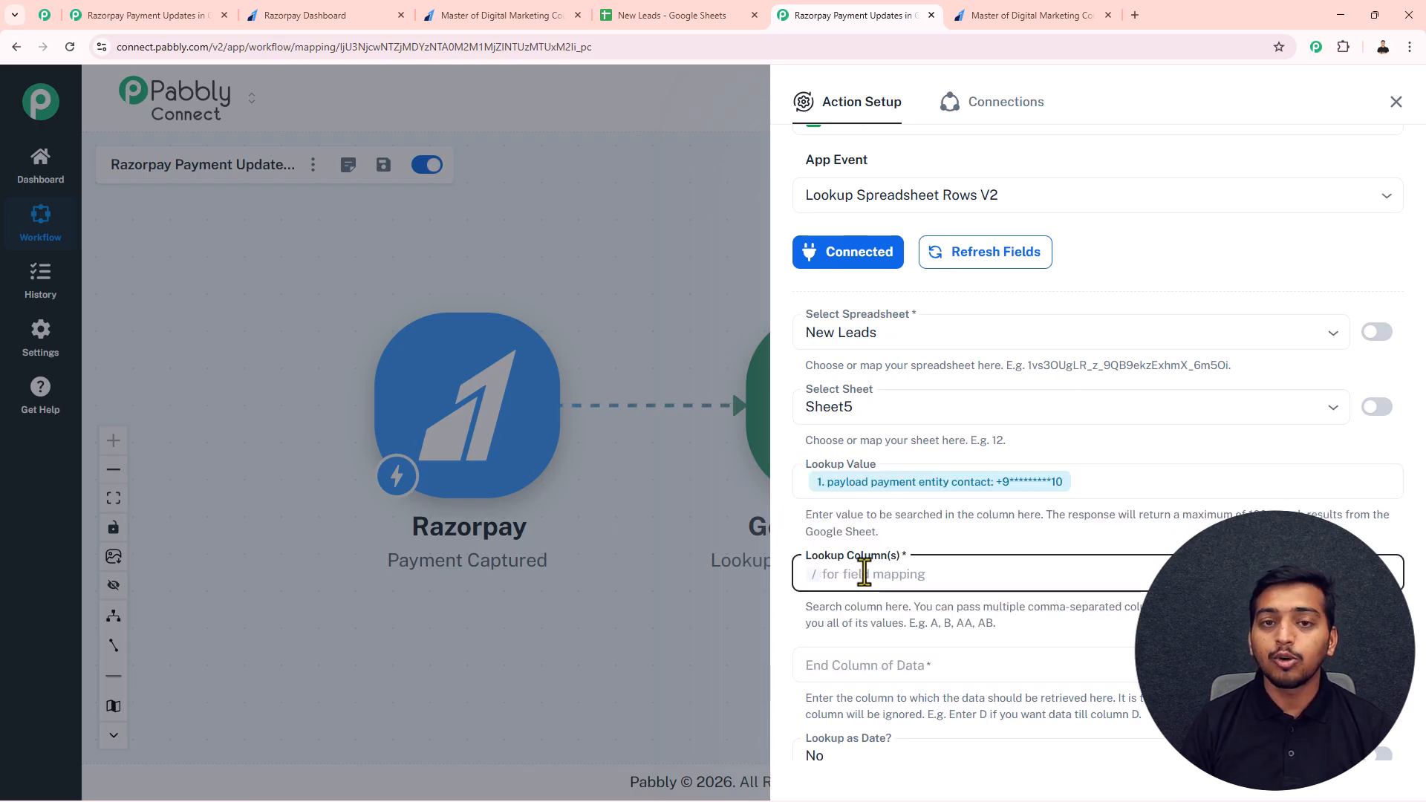
{"action": "left_click", "coordinate": [680, 10]}
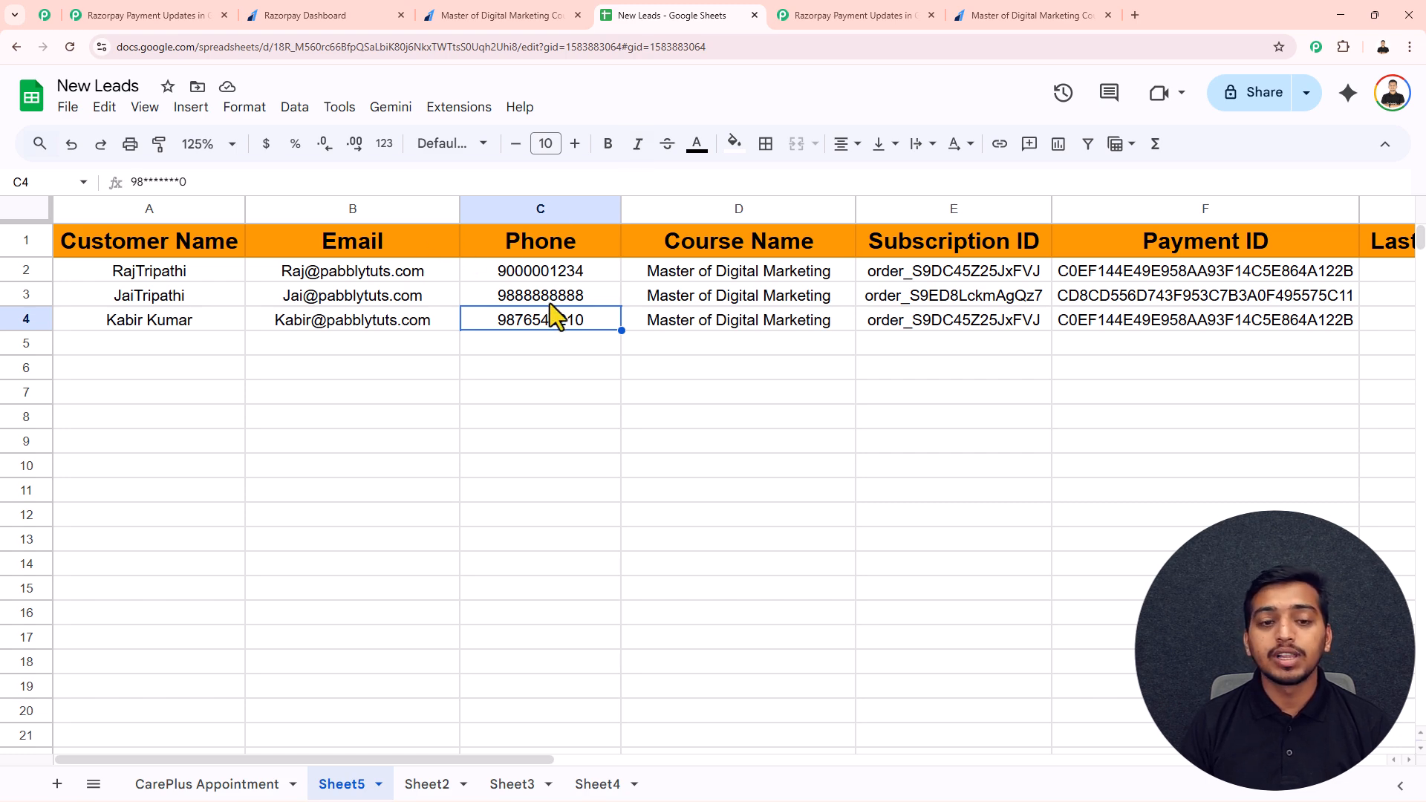
{"action": "left_click", "coordinate": [858, 15]}
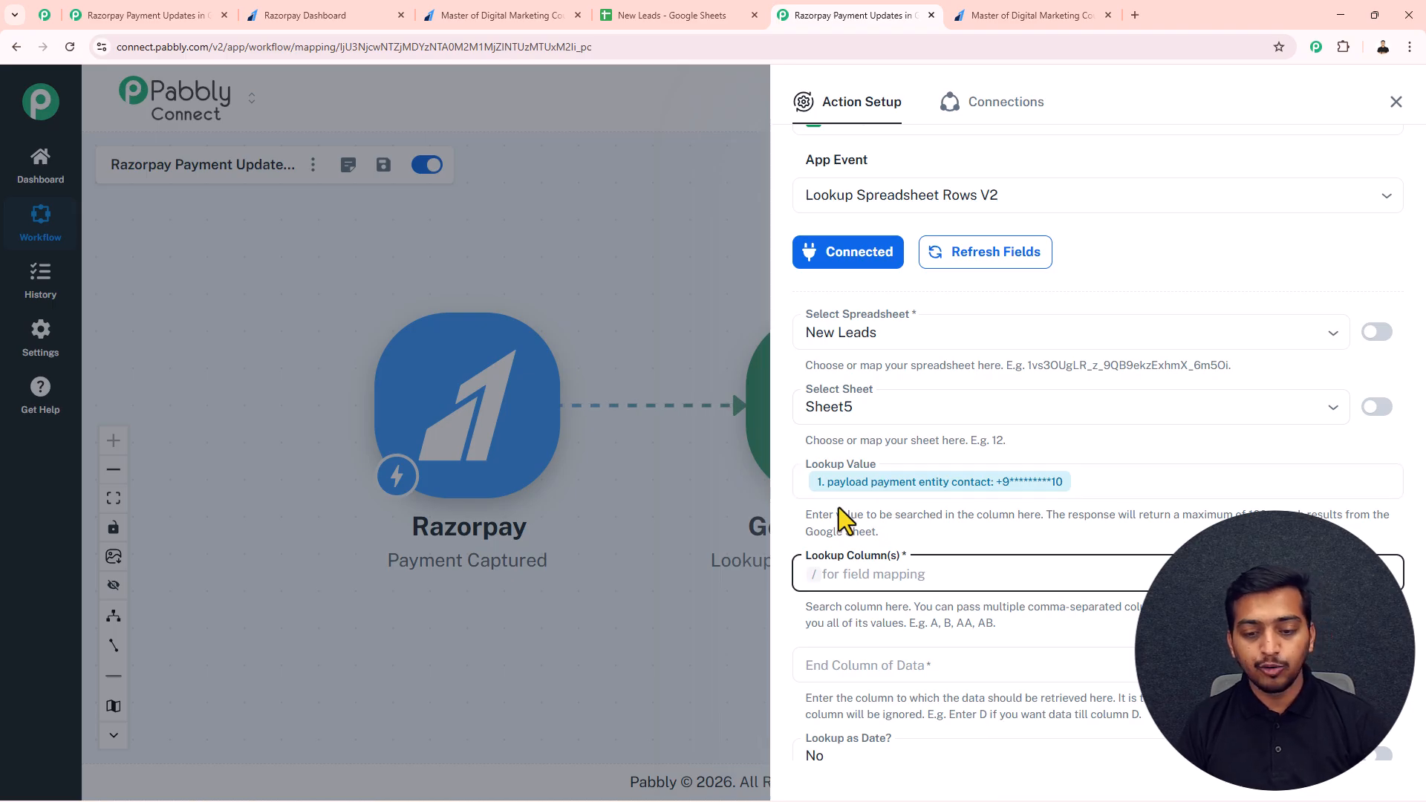
{"action": "type", "text": "C"}
Step: Check the letter of the last data column in the New Leads spreadsheet and set End Column of Data to I
{"action": "left_click", "coordinate": [850, 664]}
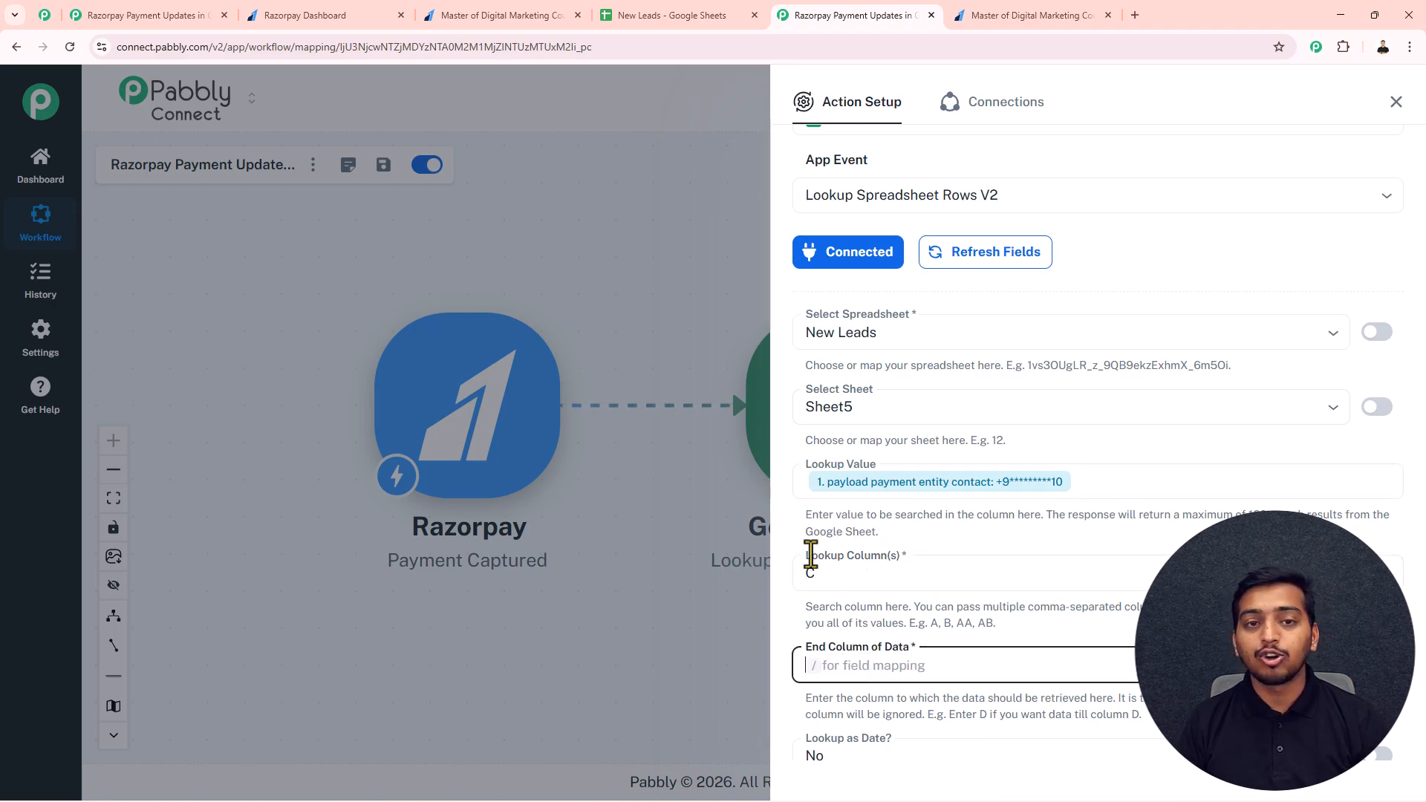
{"action": "left_click", "coordinate": [675, 12]}
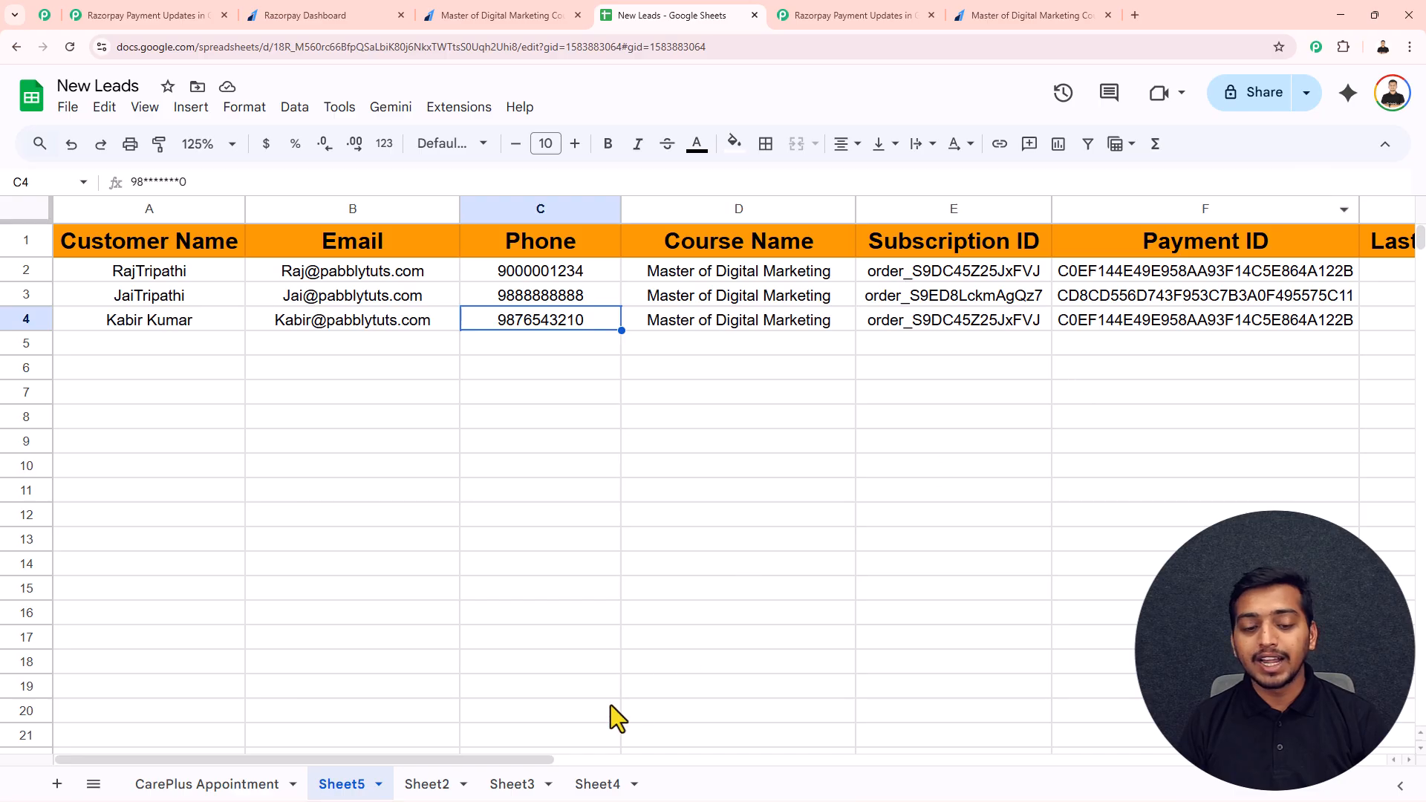
{"action": "left_click_drag", "start_coordinate": [545, 758], "coordinate": [900, 793]}
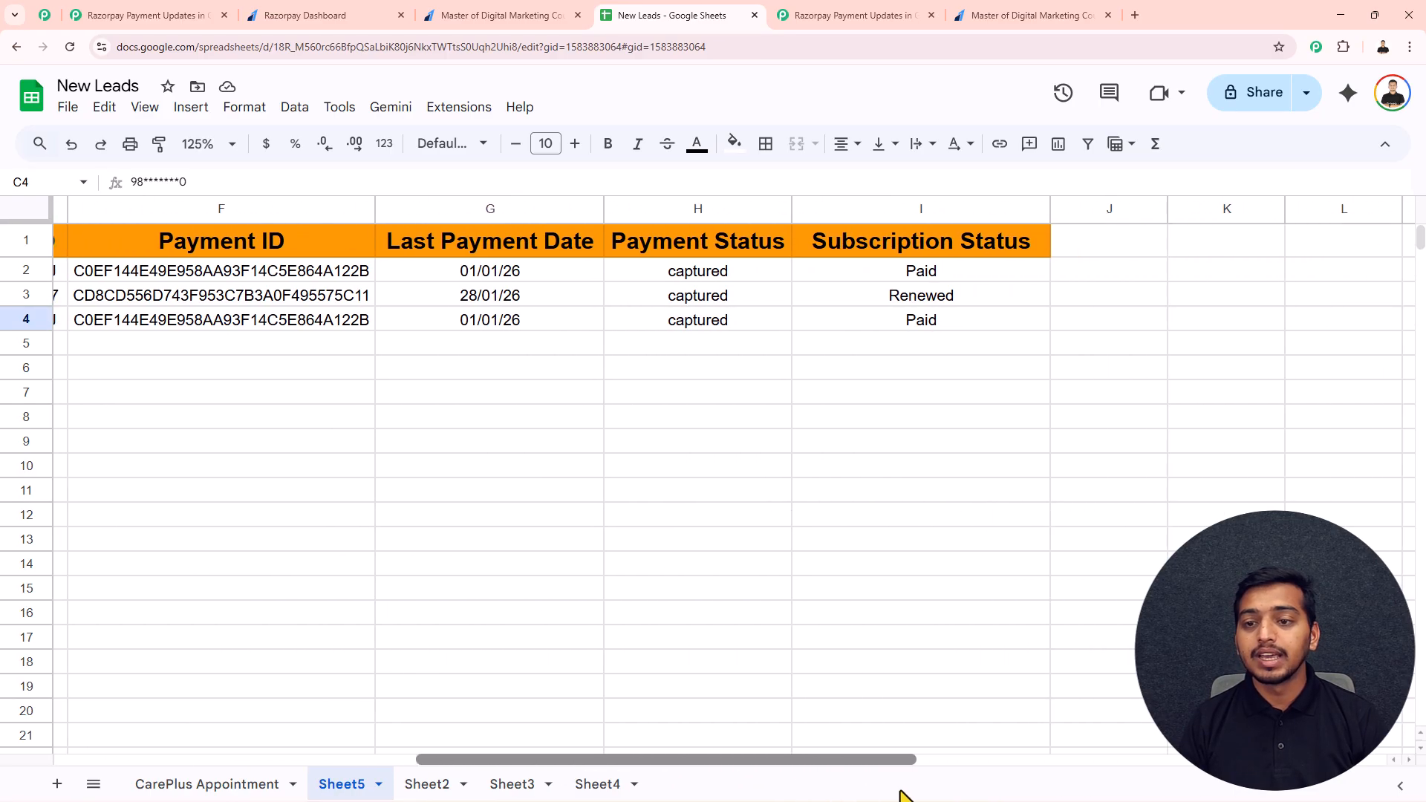
{"action": "left_click", "coordinate": [861, 13]}
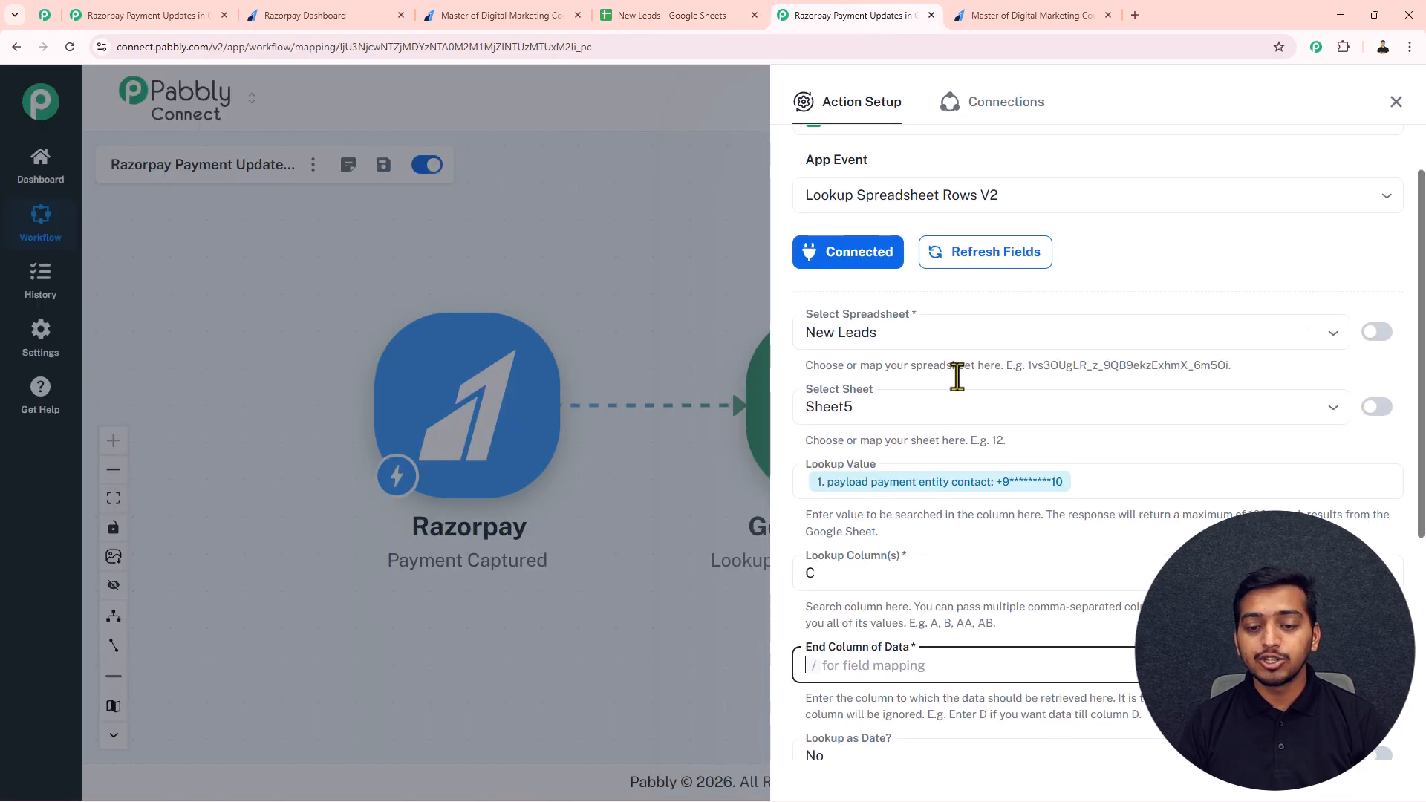
{"action": "type", "text": "I"}
{"action": "scroll", "coordinate": [888, 613], "scroll_direction": "down", "scroll_amount": 5}
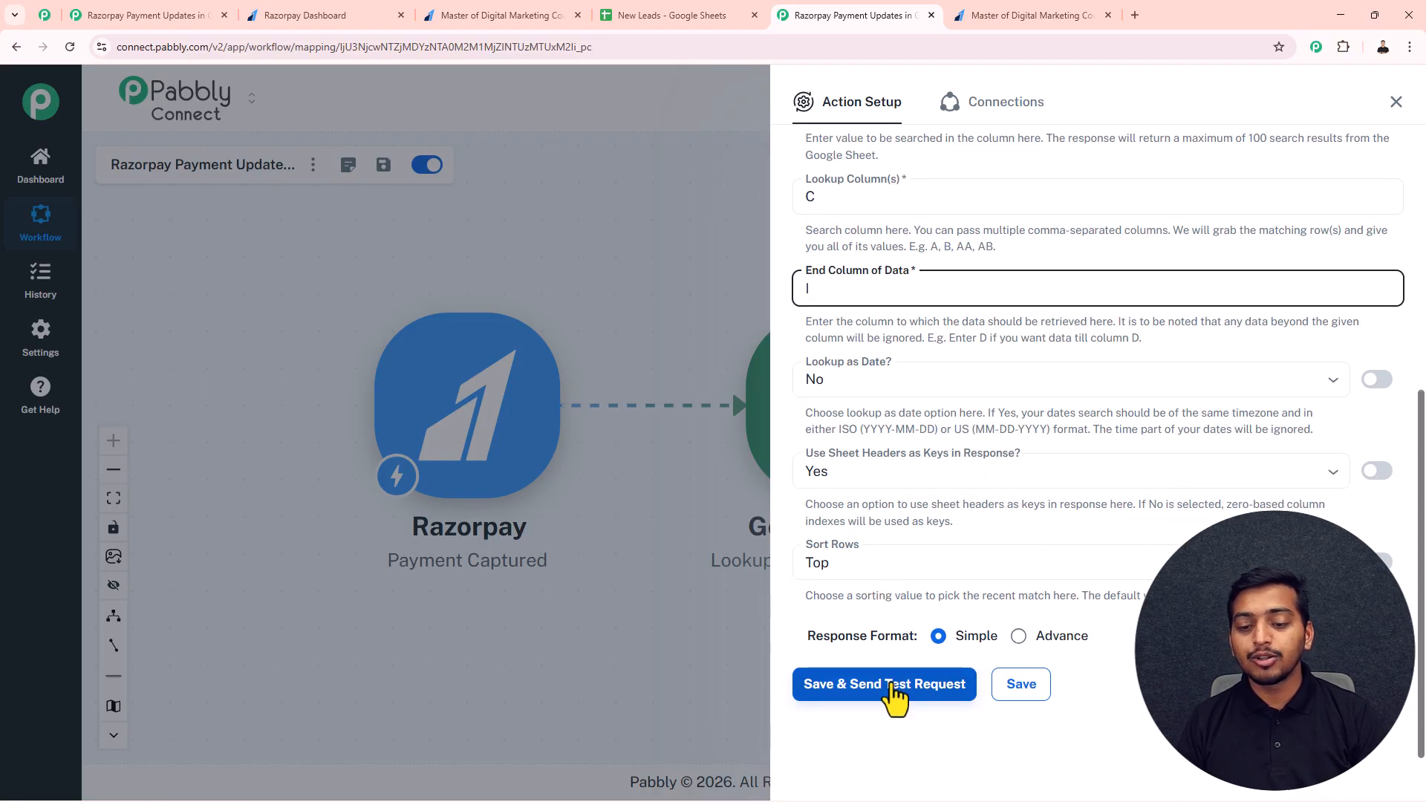
Step: Save the lookup action, send its test request, and review the returned customer row before closing the setup
{"action": "left_click", "coordinate": [893, 687]}
{"action": "scroll", "coordinate": [1076, 427], "scroll_direction": "down", "scroll_amount": 8}
{"action": "left_click_drag", "start_coordinate": [1141, 391], "coordinate": [1112, 387]}
{"action": "left_click", "coordinate": [1141, 465]}
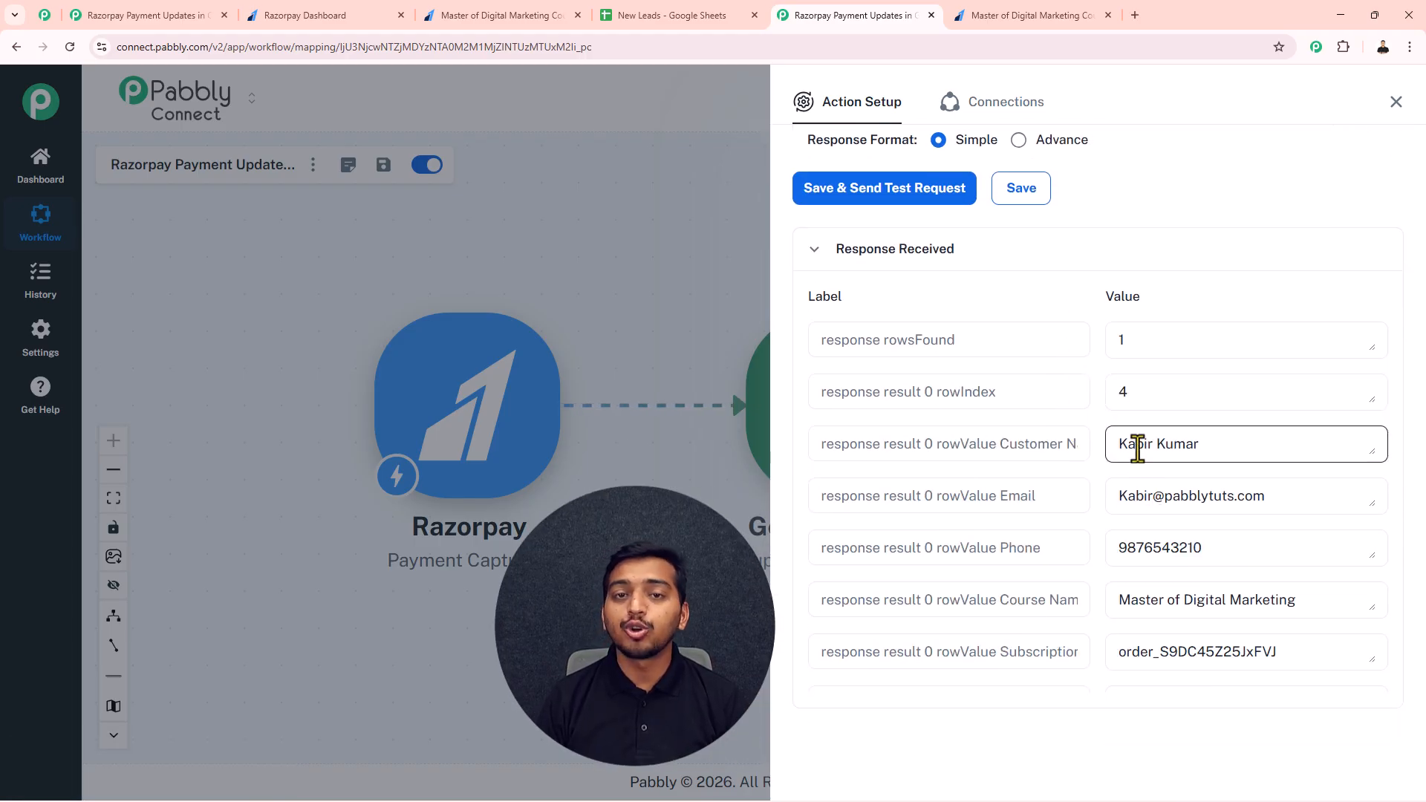
{"action": "scroll", "coordinate": [1137, 449], "scroll_direction": "down", "scroll_amount": 3}
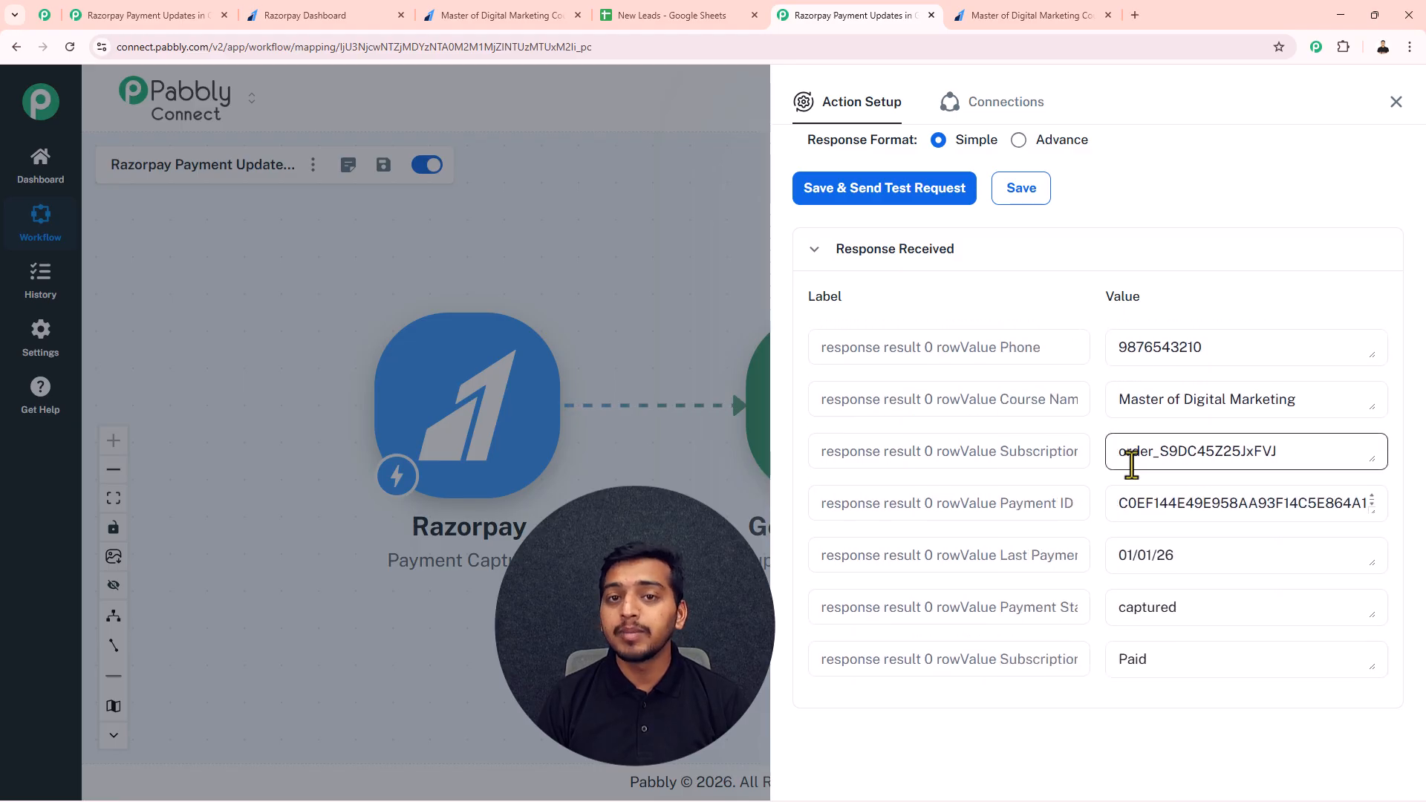
{"action": "left_click", "coordinate": [1394, 103]}
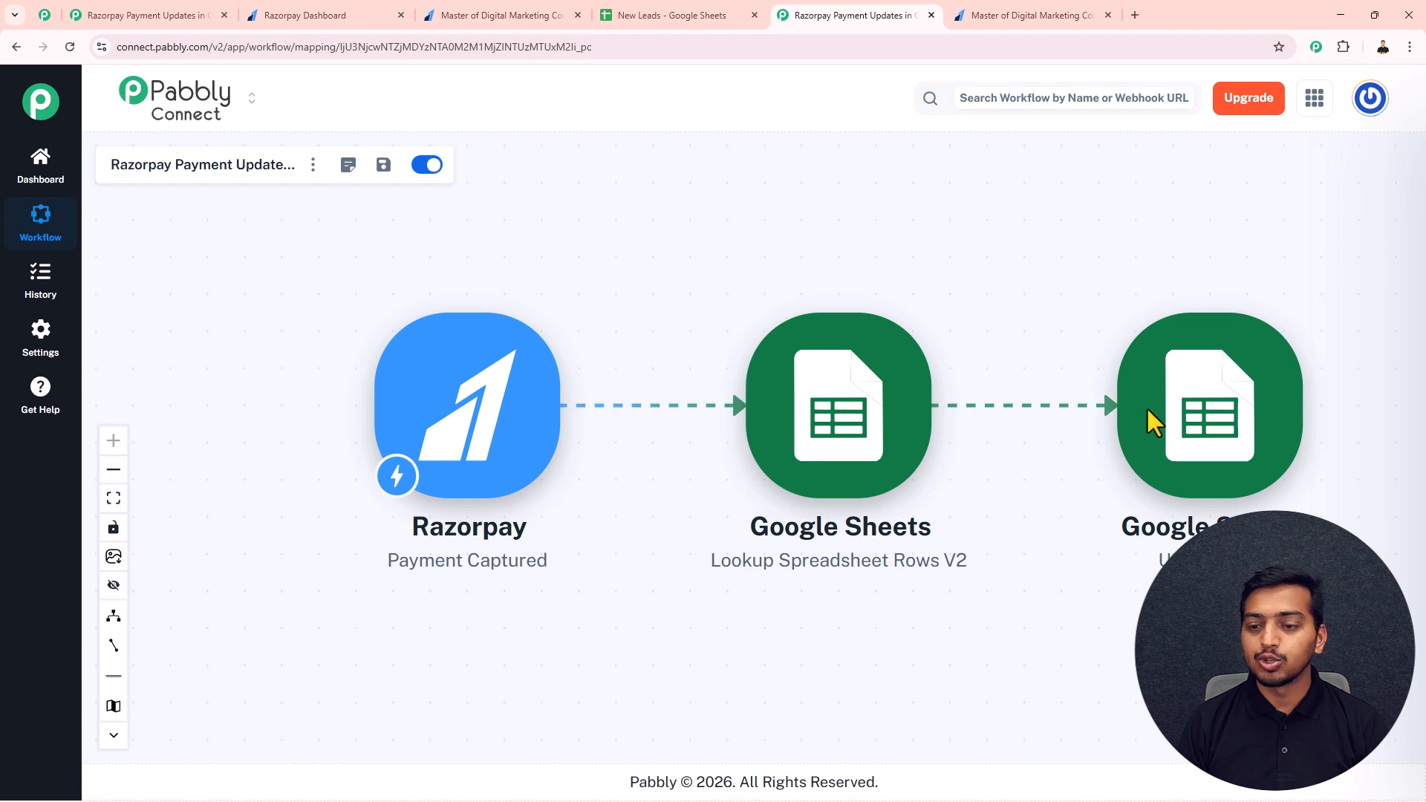
Step: In the Update Row action, map Row Index to response result 0 rowIndex from the lookup step
{"action": "left_click", "coordinate": [1171, 421]}
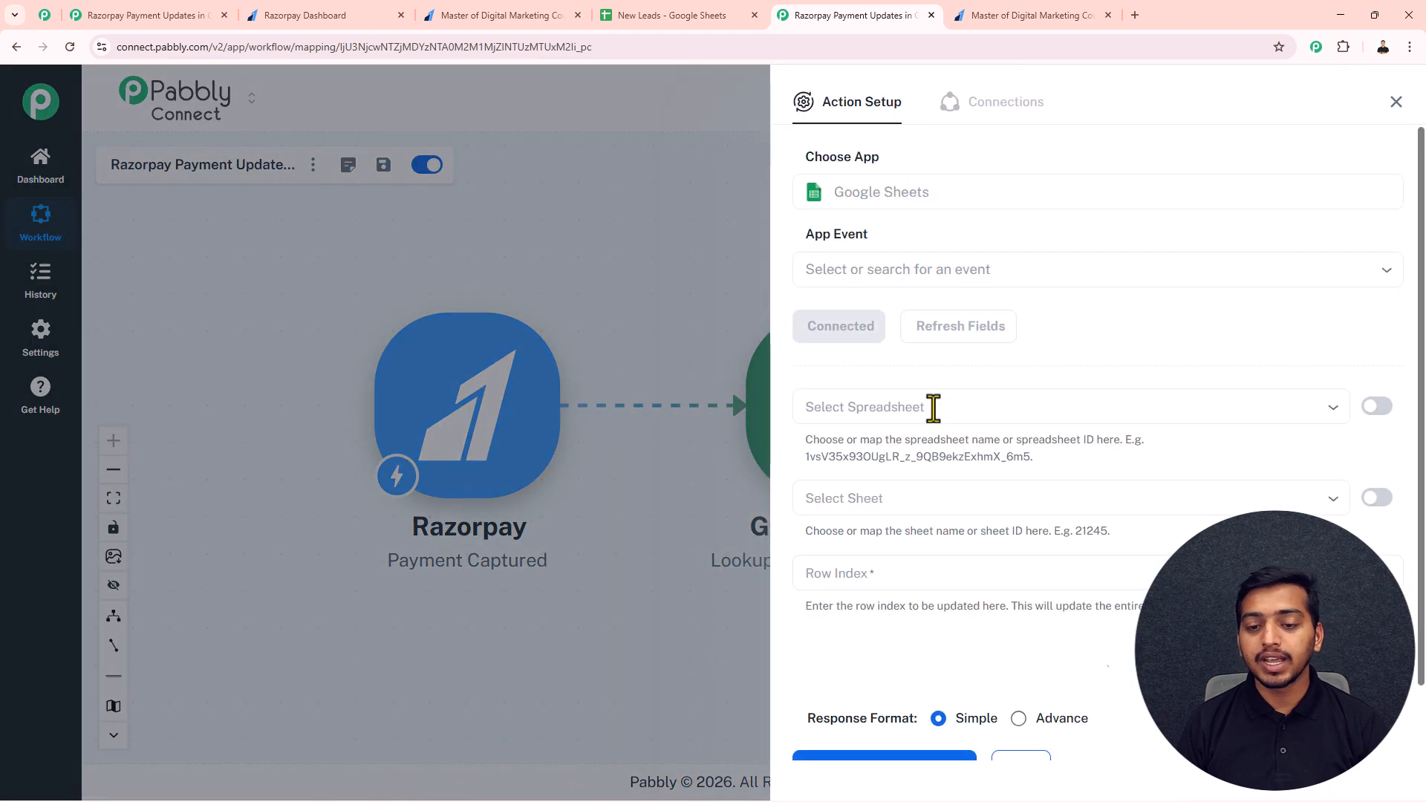
{"action": "scroll", "coordinate": [961, 461], "scroll_direction": "down", "scroll_amount": 2}
{"action": "left_click", "coordinate": [827, 493]}
{"action": "key", "text": "BackSpace"}
{"action": "type", "text": "/"}
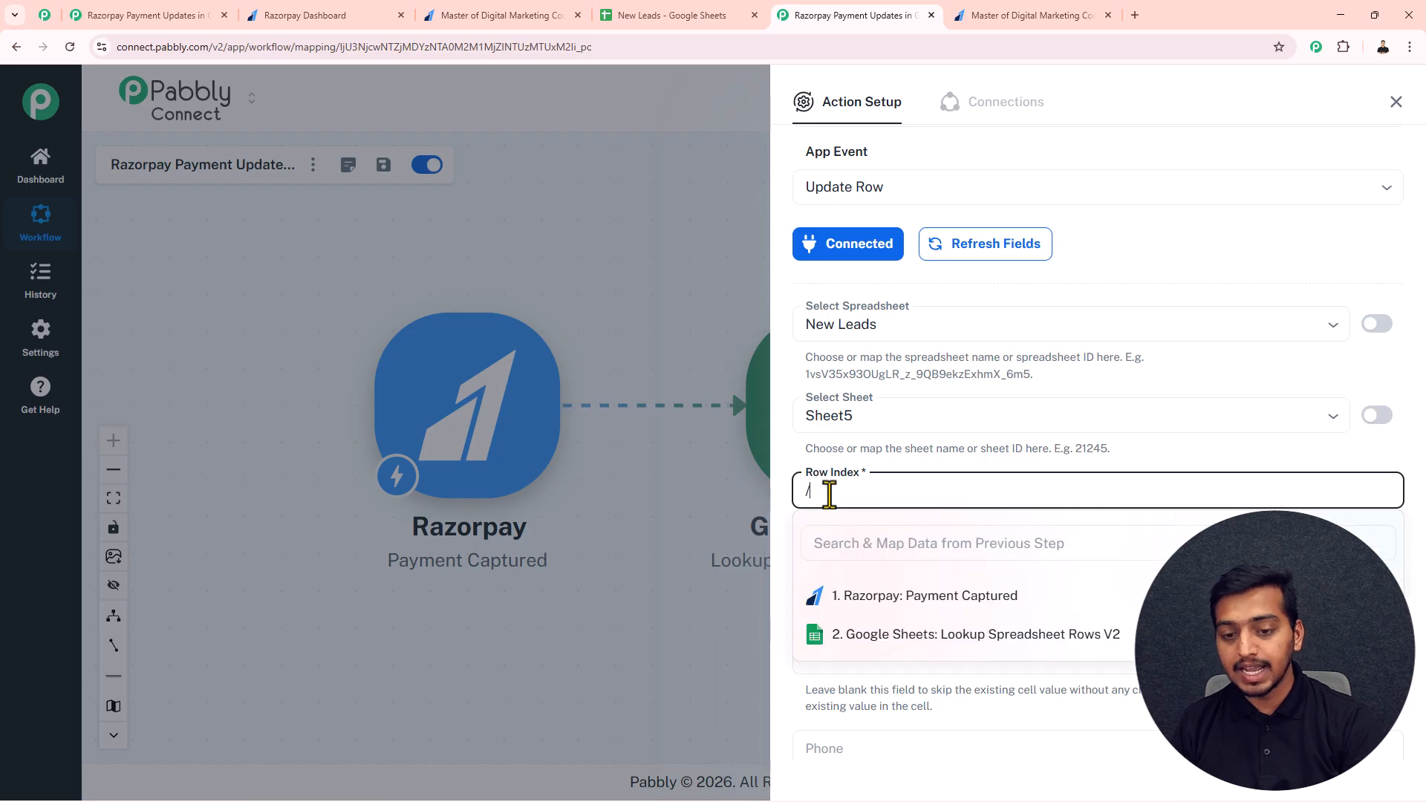
{"action": "left_click", "coordinate": [881, 654]}
{"action": "left_click", "coordinate": [923, 704]}
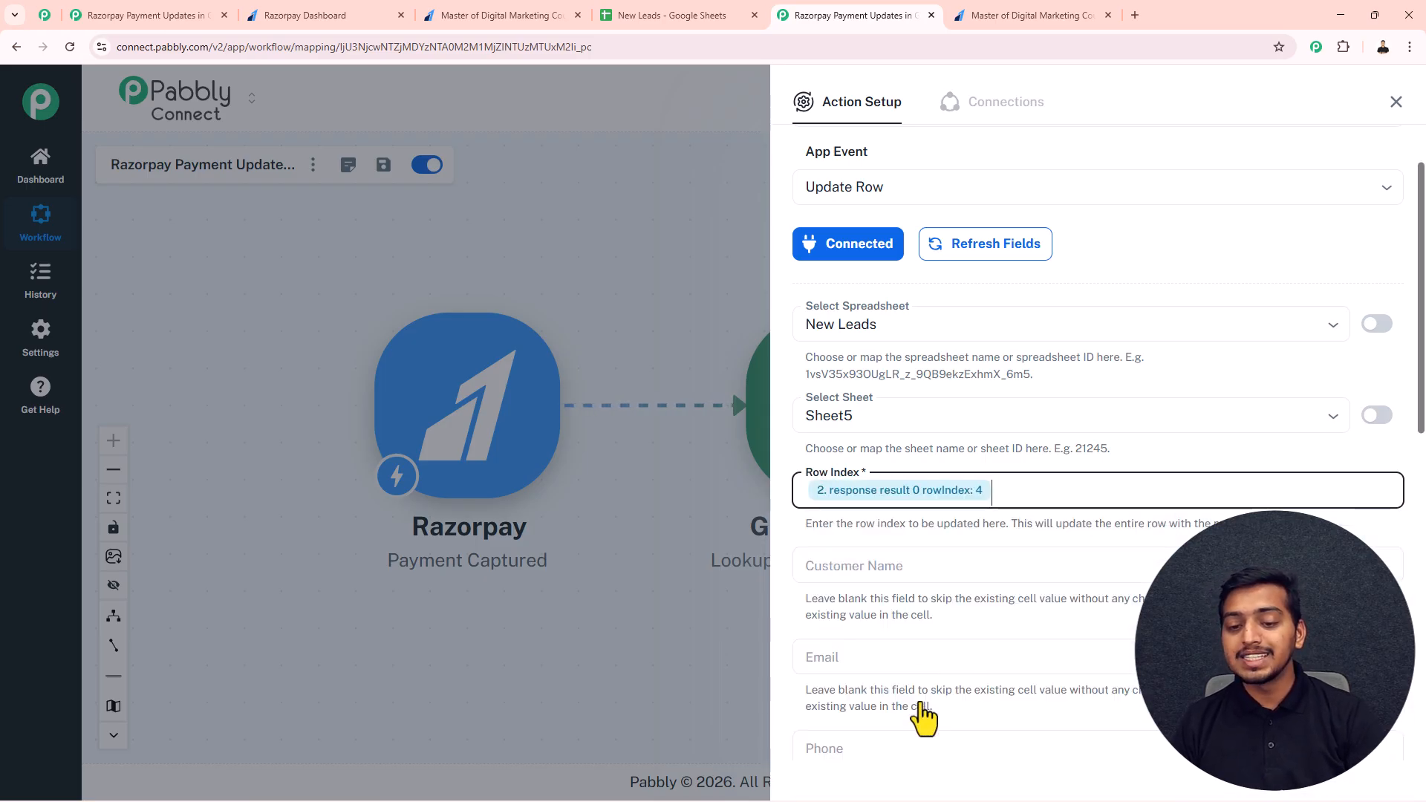
Step: Map Customer Name to Razorpay's payload payment entity notes first_name followed by notes last_name
{"action": "scroll", "coordinate": [869, 499], "scroll_direction": "down", "scroll_amount": 1}
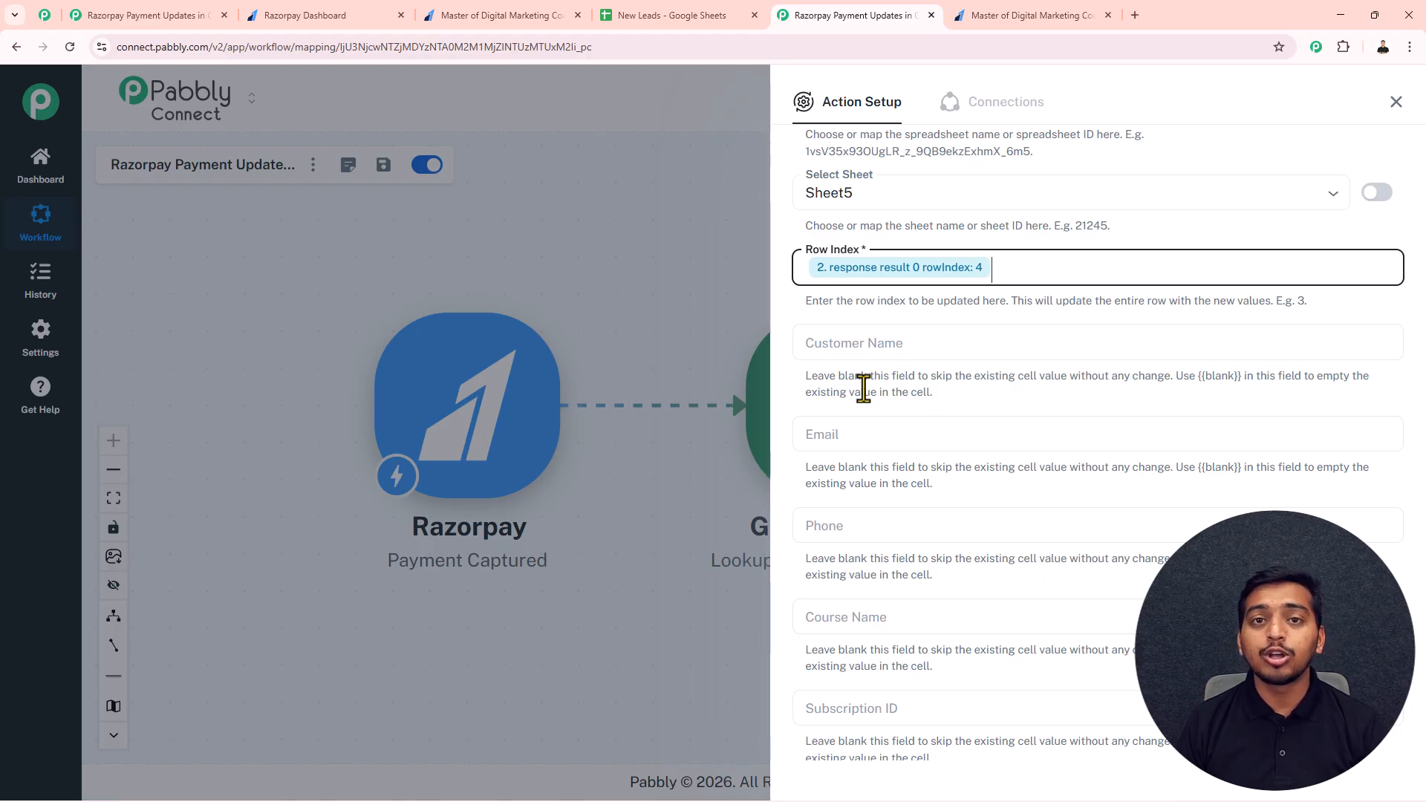
{"action": "left_click", "coordinate": [824, 344]}
{"action": "type", "text": "/name"}
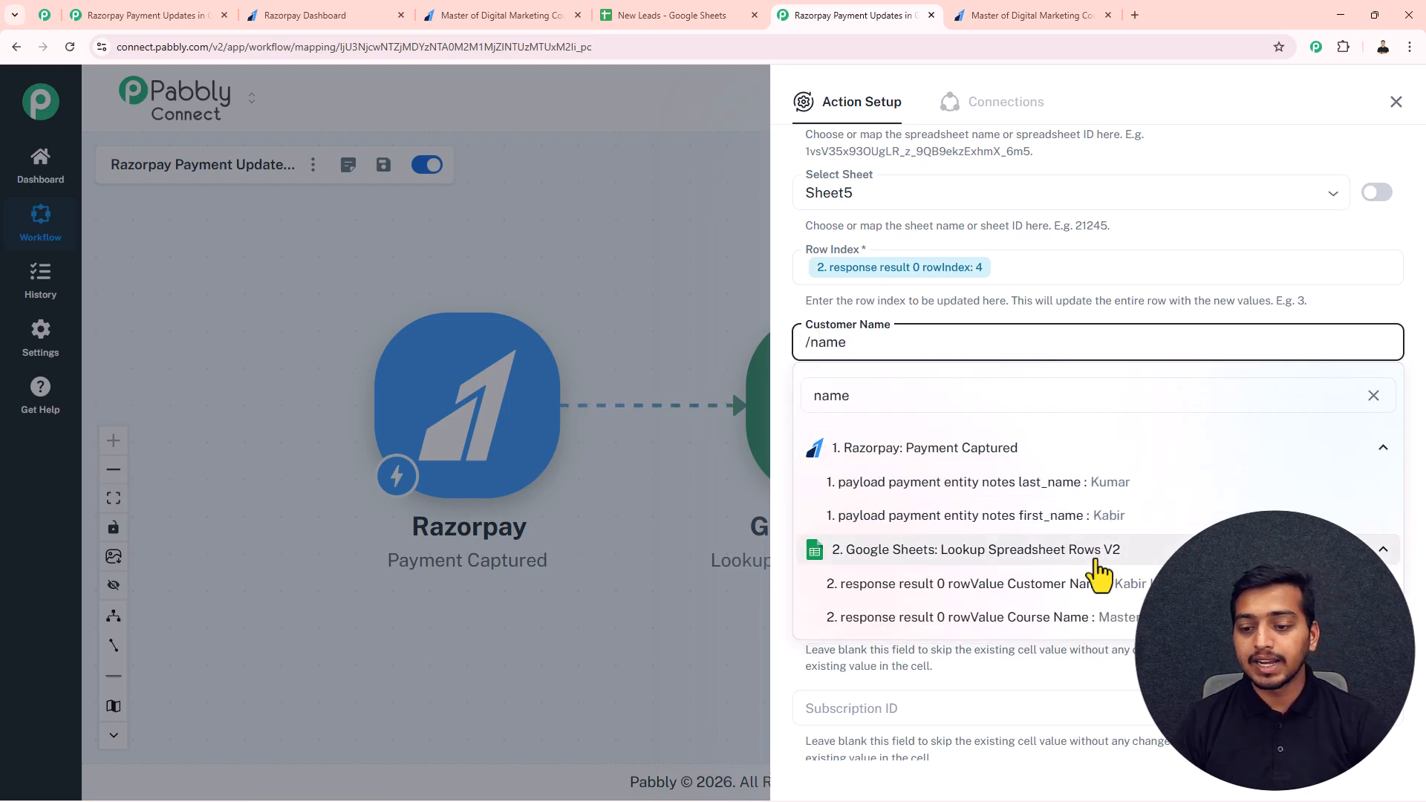
{"action": "left_click", "coordinate": [1097, 516]}
{"action": "type", "text": "/"}
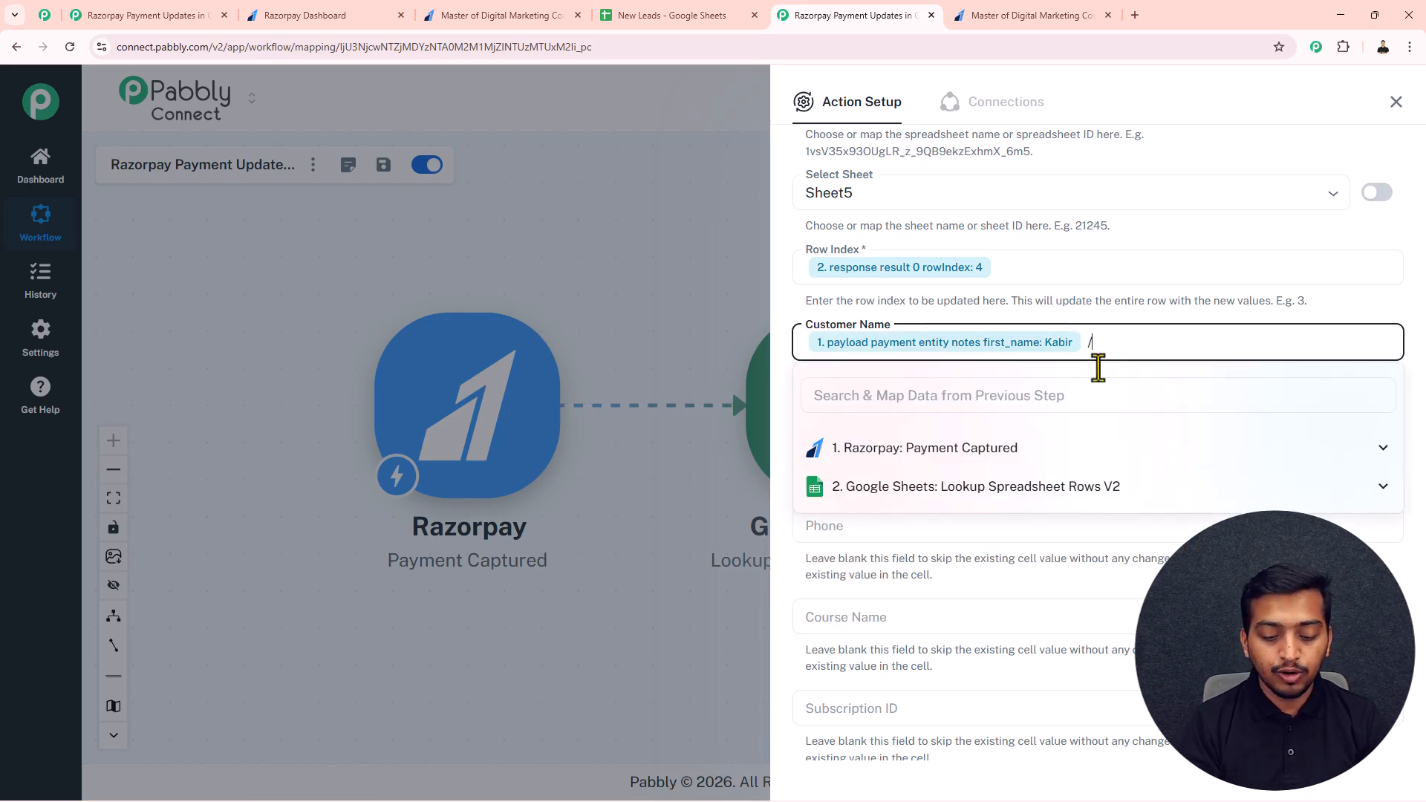
{"action": "type", "text": "kumar"}
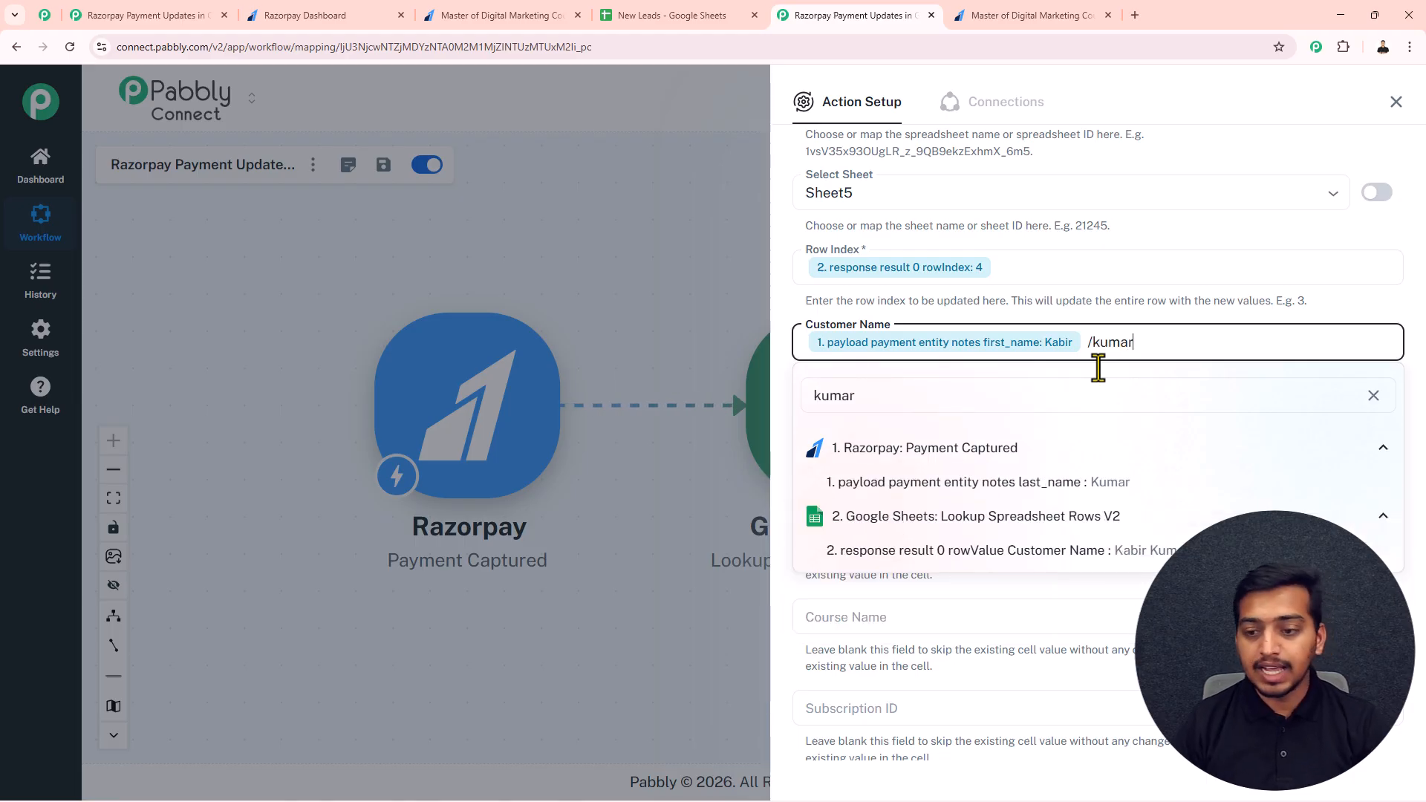
{"action": "left_click", "coordinate": [1096, 489]}
Step: Map Email to Razorpay's payload payment entity notes email and Phone to payload payment entity notes phone
{"action": "left_click", "coordinate": [862, 461]}
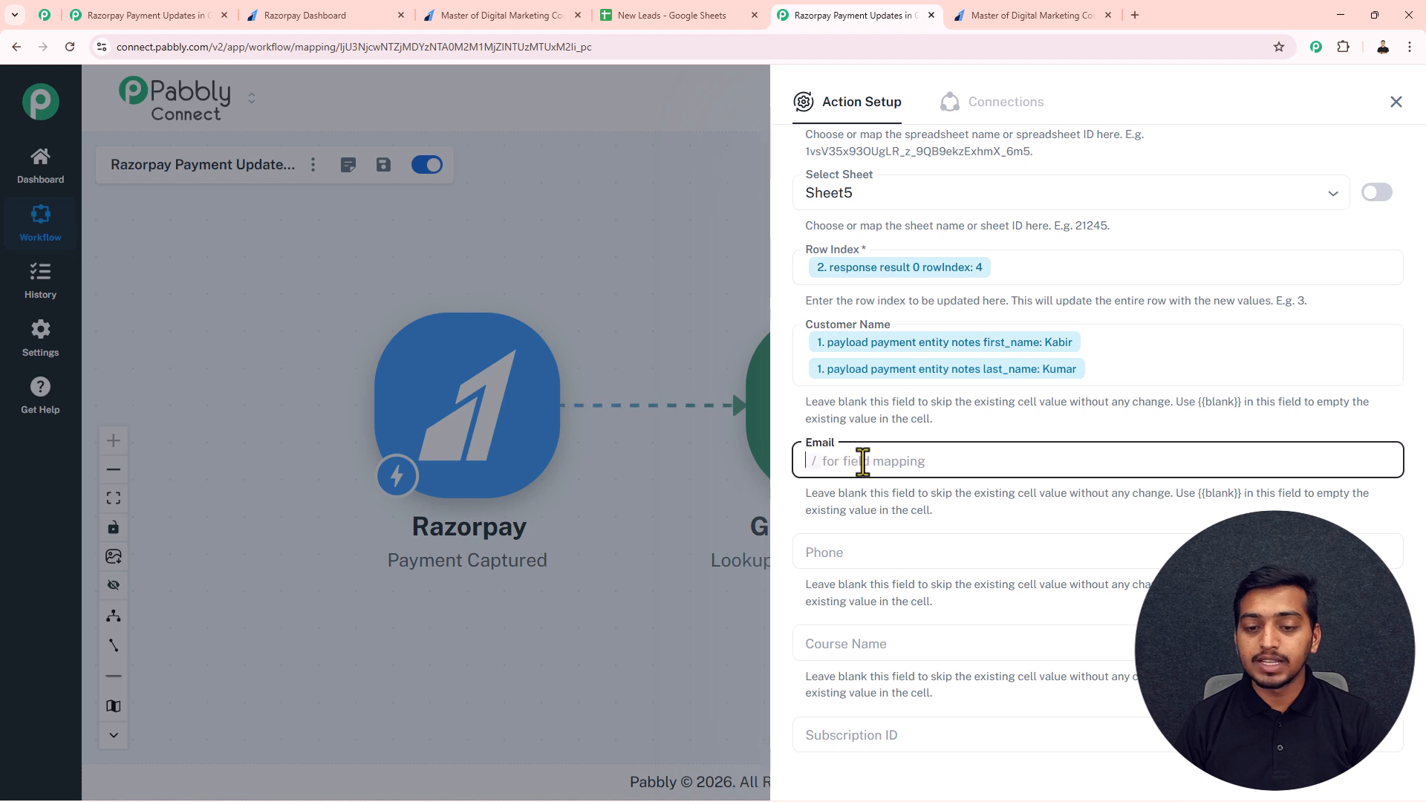
{"action": "type", "text": "/@"}
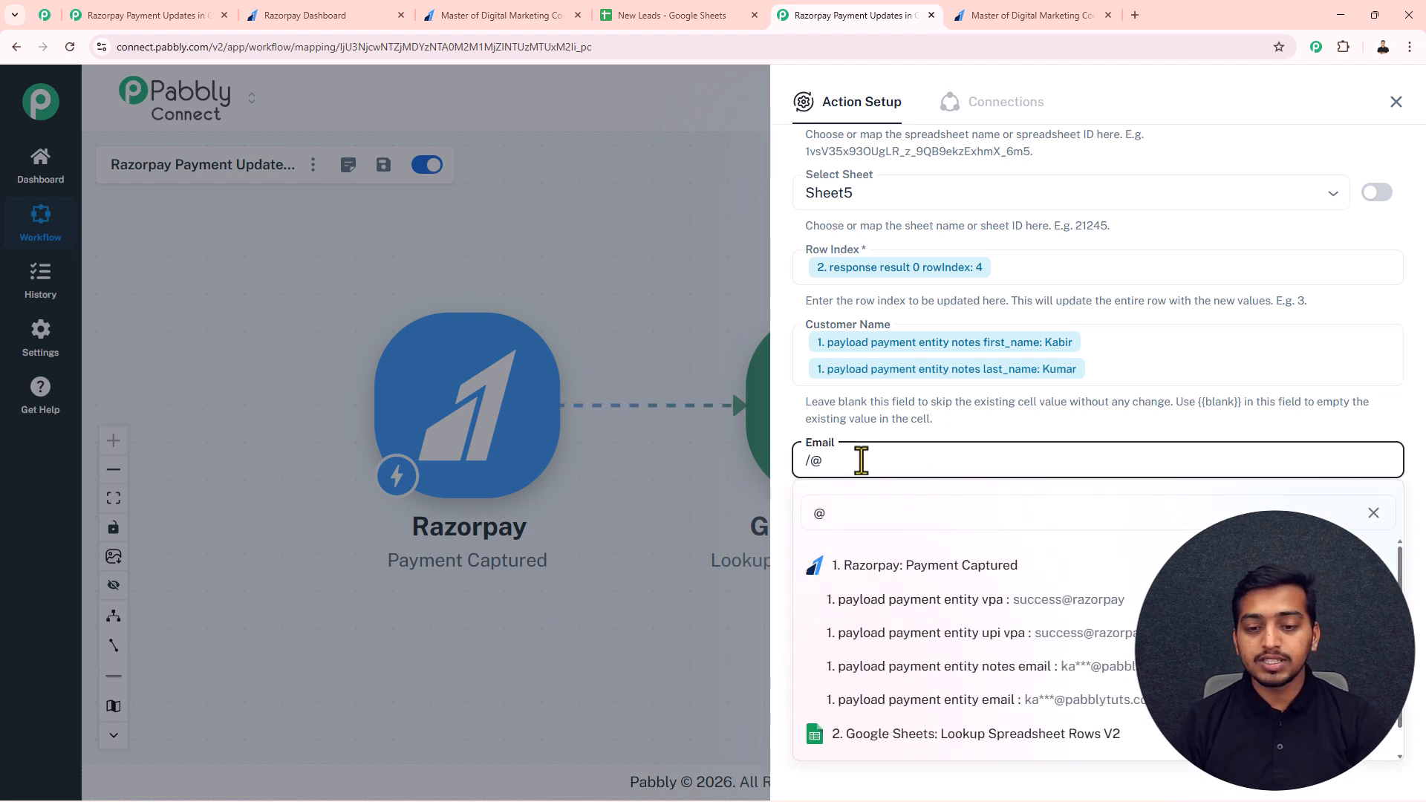
{"action": "left_click", "coordinate": [1088, 666]}
{"action": "left_click", "coordinate": [888, 548]}
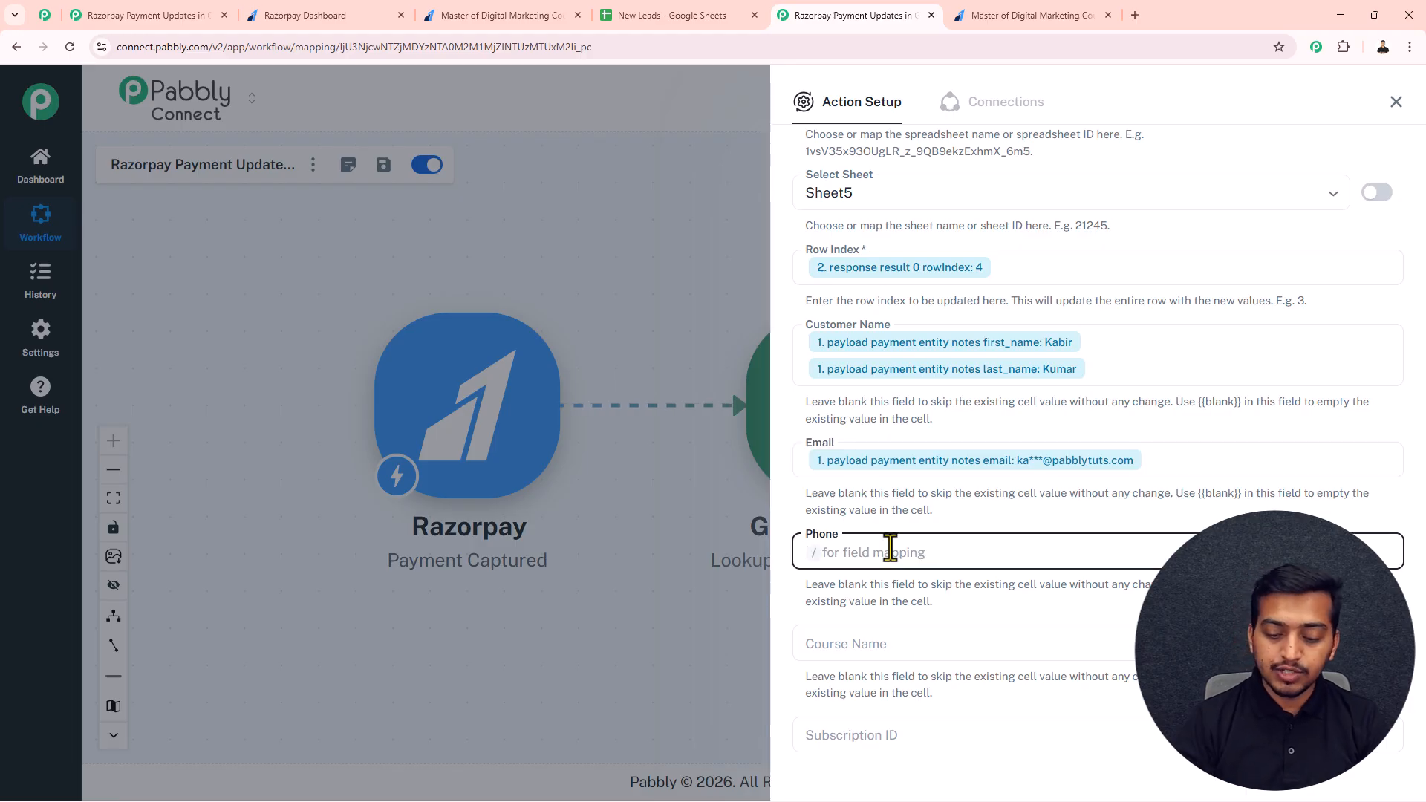
{"action": "type", "text": "/9876"}
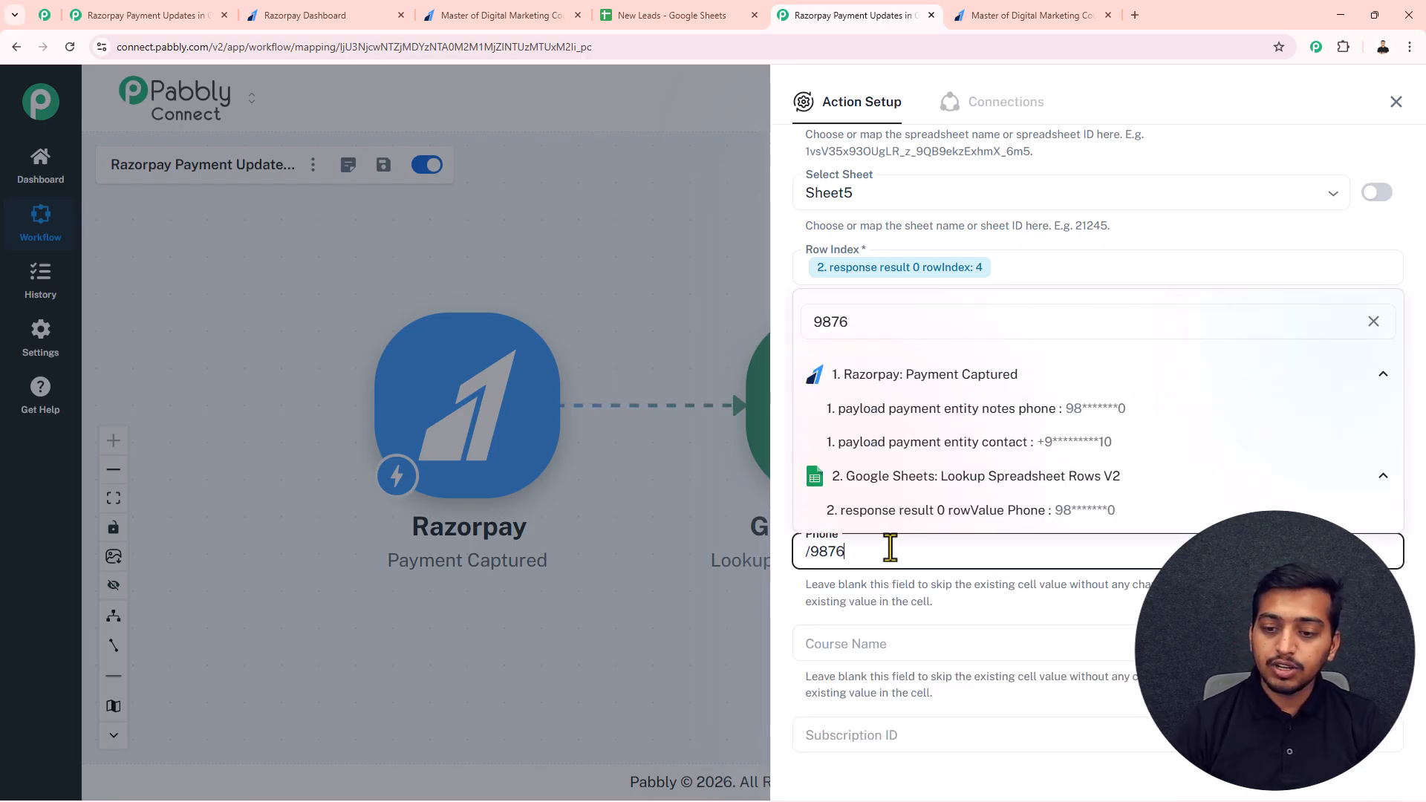
{"action": "left_click", "coordinate": [1061, 409]}
Step: Map Course Name to Razorpay's payload payment entity notes course
{"action": "scroll", "coordinate": [903, 609], "scroll_direction": "down", "scroll_amount": 1}
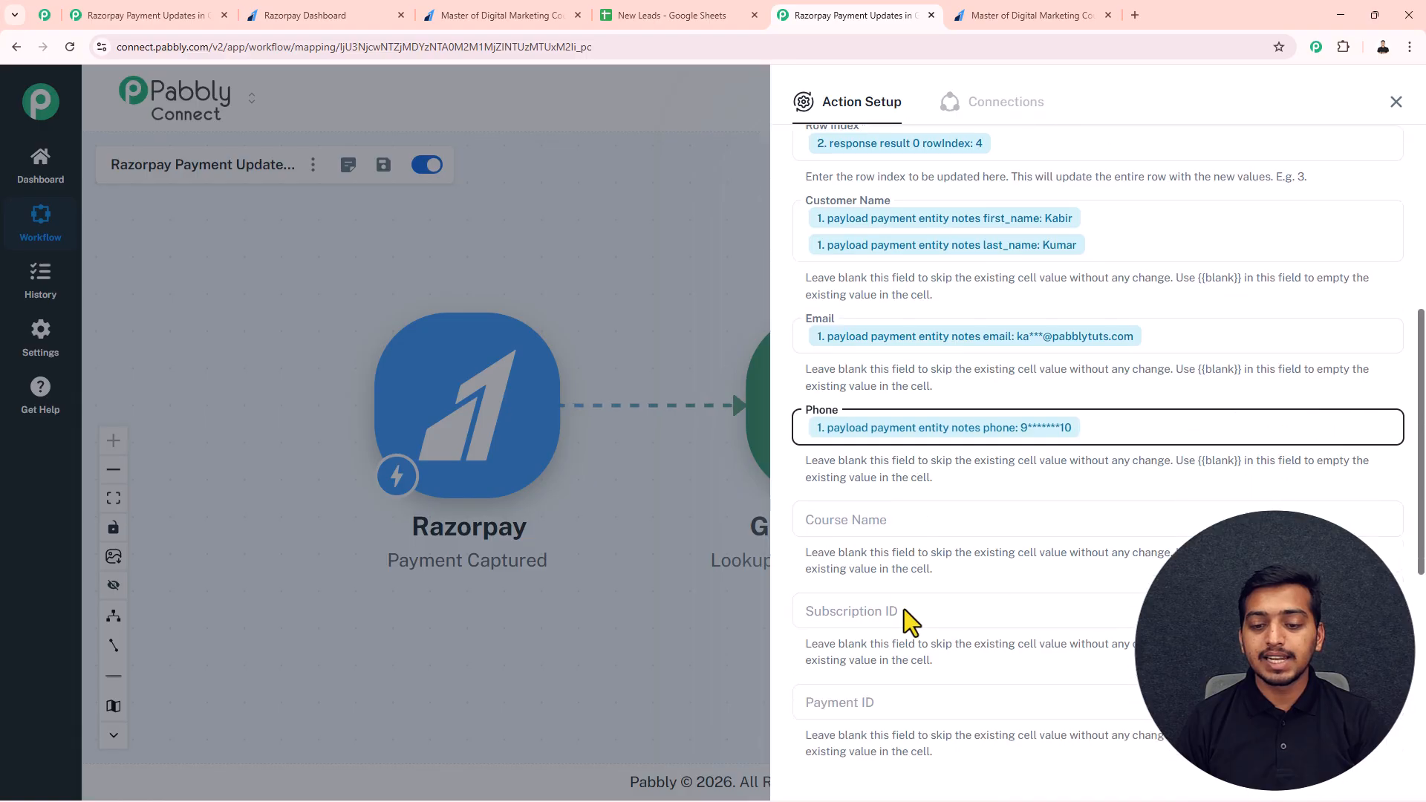
{"action": "scroll", "coordinate": [903, 622], "scroll_direction": "down", "scroll_amount": 1}
{"action": "left_click", "coordinate": [888, 496]}
{"action": "type", "text": "/"}
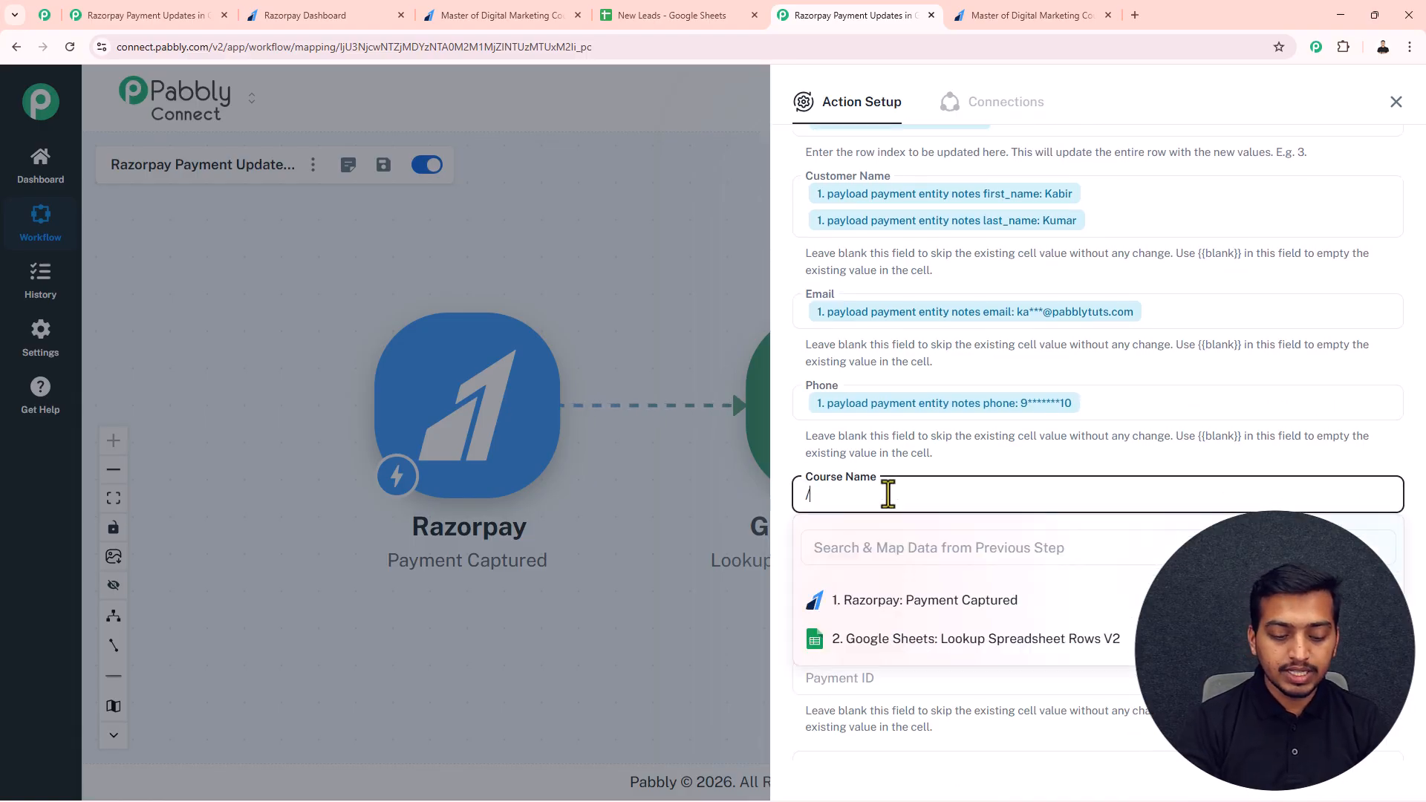
{"action": "type", "text": "master"}
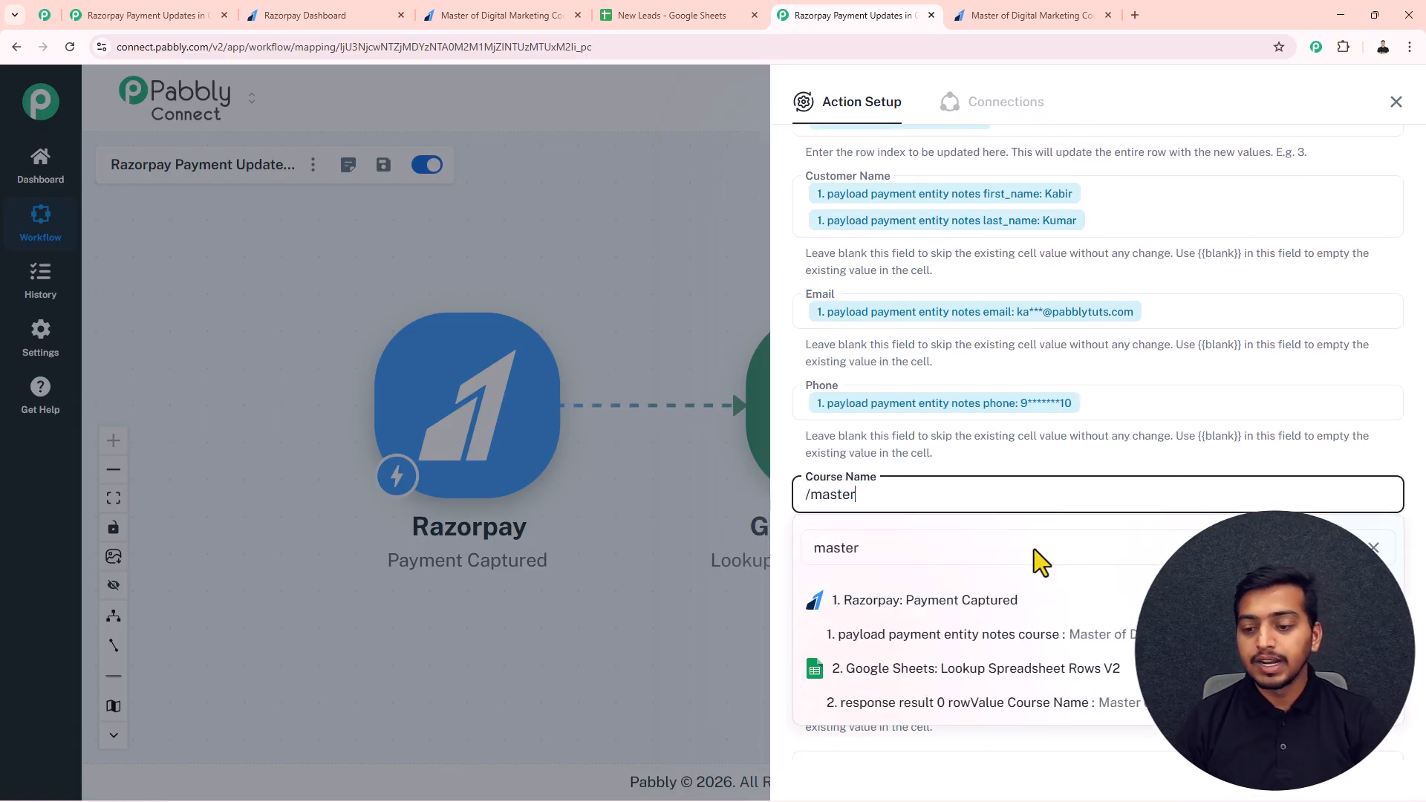
{"action": "left_click", "coordinate": [1125, 637]}
Step: Map Subscription ID to Razorpay's payload payment entity order_id
{"action": "left_click", "coordinate": [850, 587]}
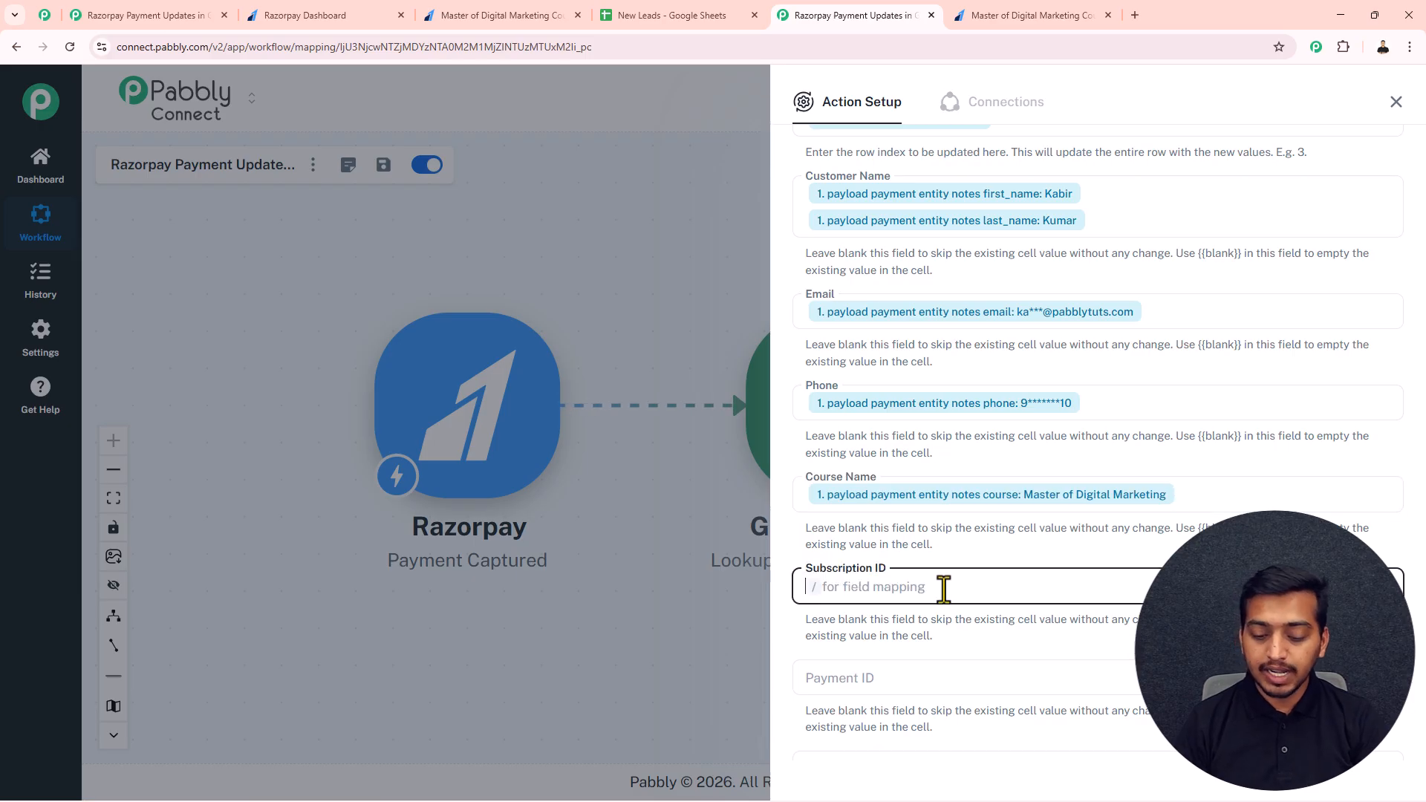
{"action": "left_click", "coordinate": [900, 588]}
{"action": "type", "text": "/order"}
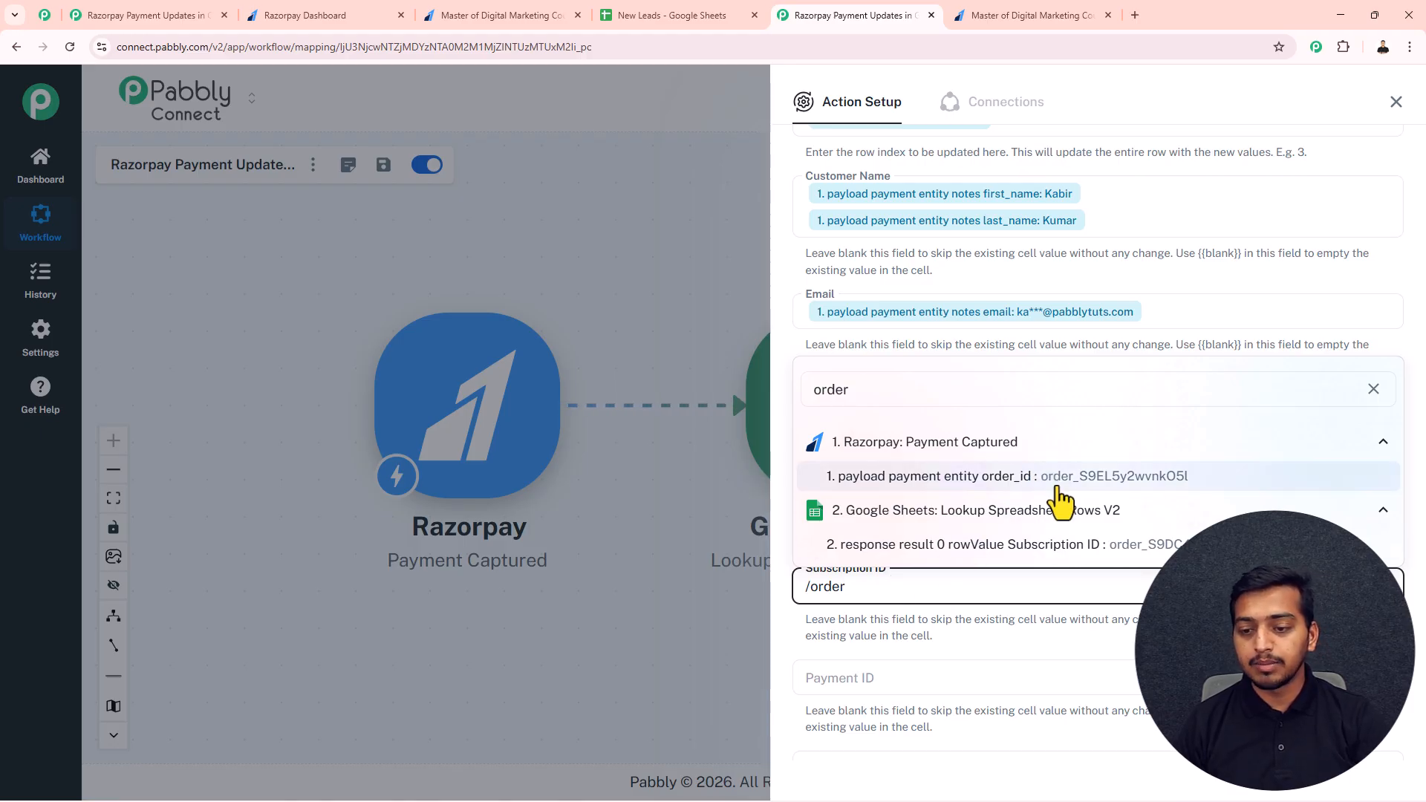
{"action": "left_click", "coordinate": [1061, 476]}
Step: Map Payment ID to Razorpay's payload payment entity acquirer_data upi_transaction_id
{"action": "left_click", "coordinate": [854, 679]}
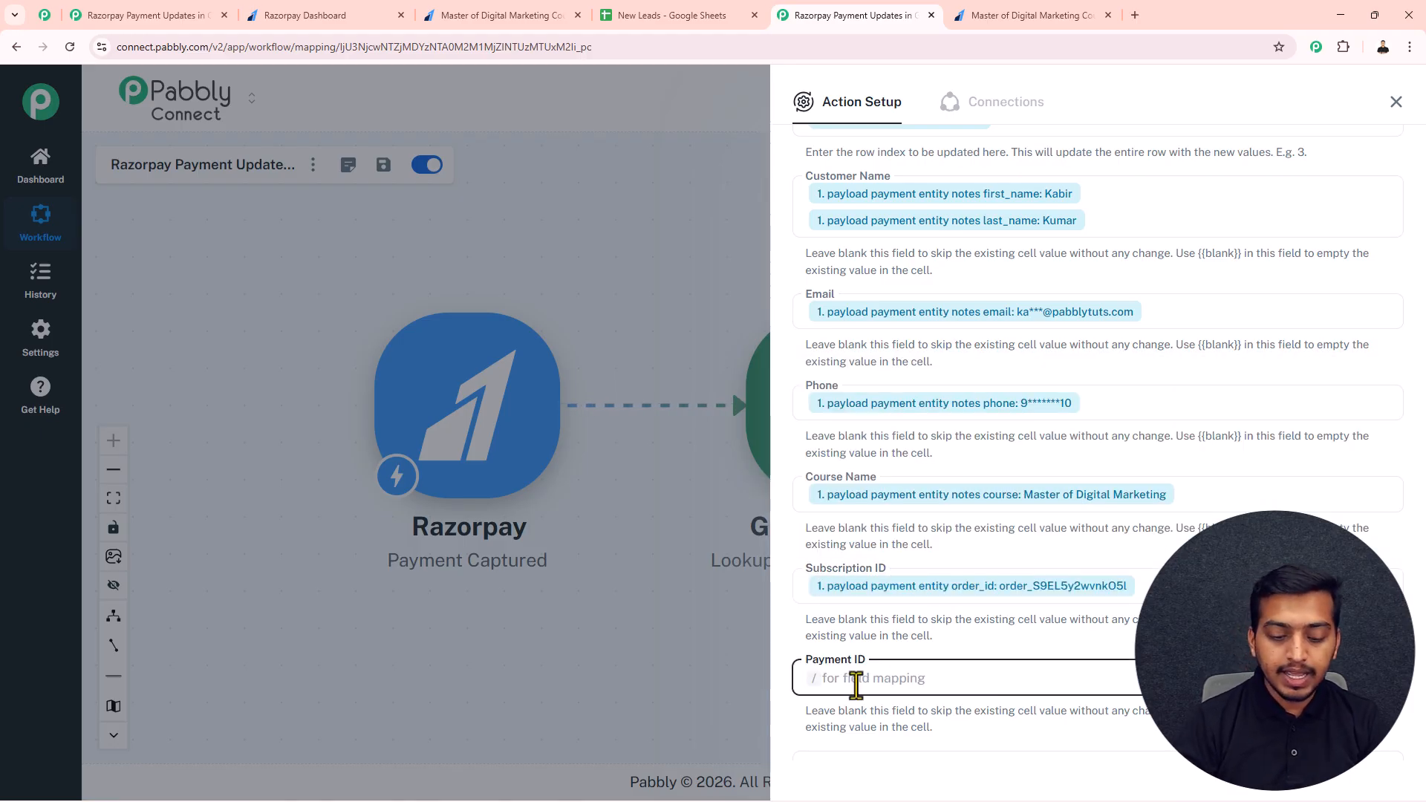
{"action": "type", "text": "/trams"}
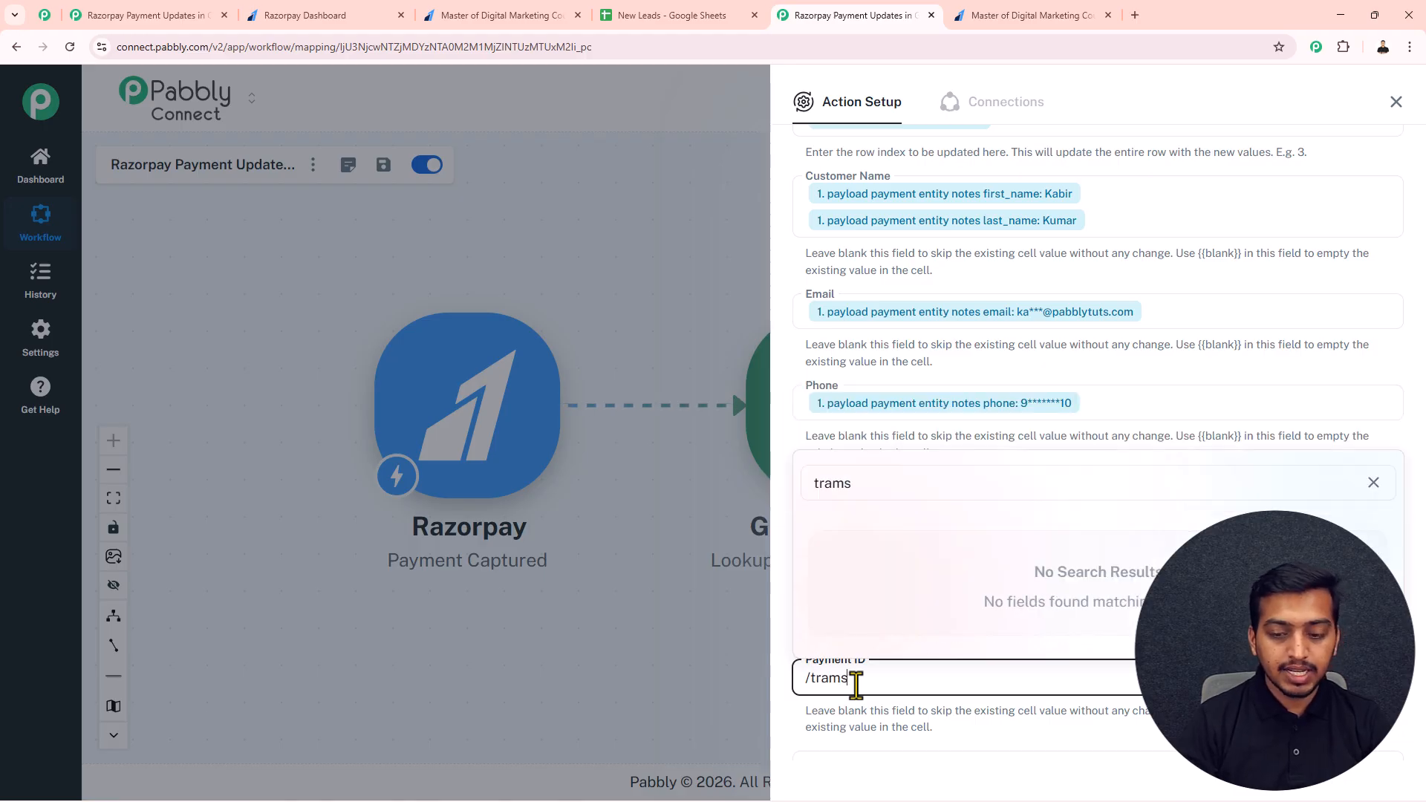
{"action": "key", "text": "BackSpace"}
{"action": "key", "text": "BackSpace"}
{"action": "type", "text": "nsact"}
{"action": "left_click", "coordinate": [961, 634]}
Step: Leave Last Payment Date empty and map Payment Status to Razorpay's payload payment entity status
{"action": "scroll", "coordinate": [972, 613], "scroll_direction": "down", "scroll_amount": 3}
{"action": "left_click", "coordinate": [899, 476]}
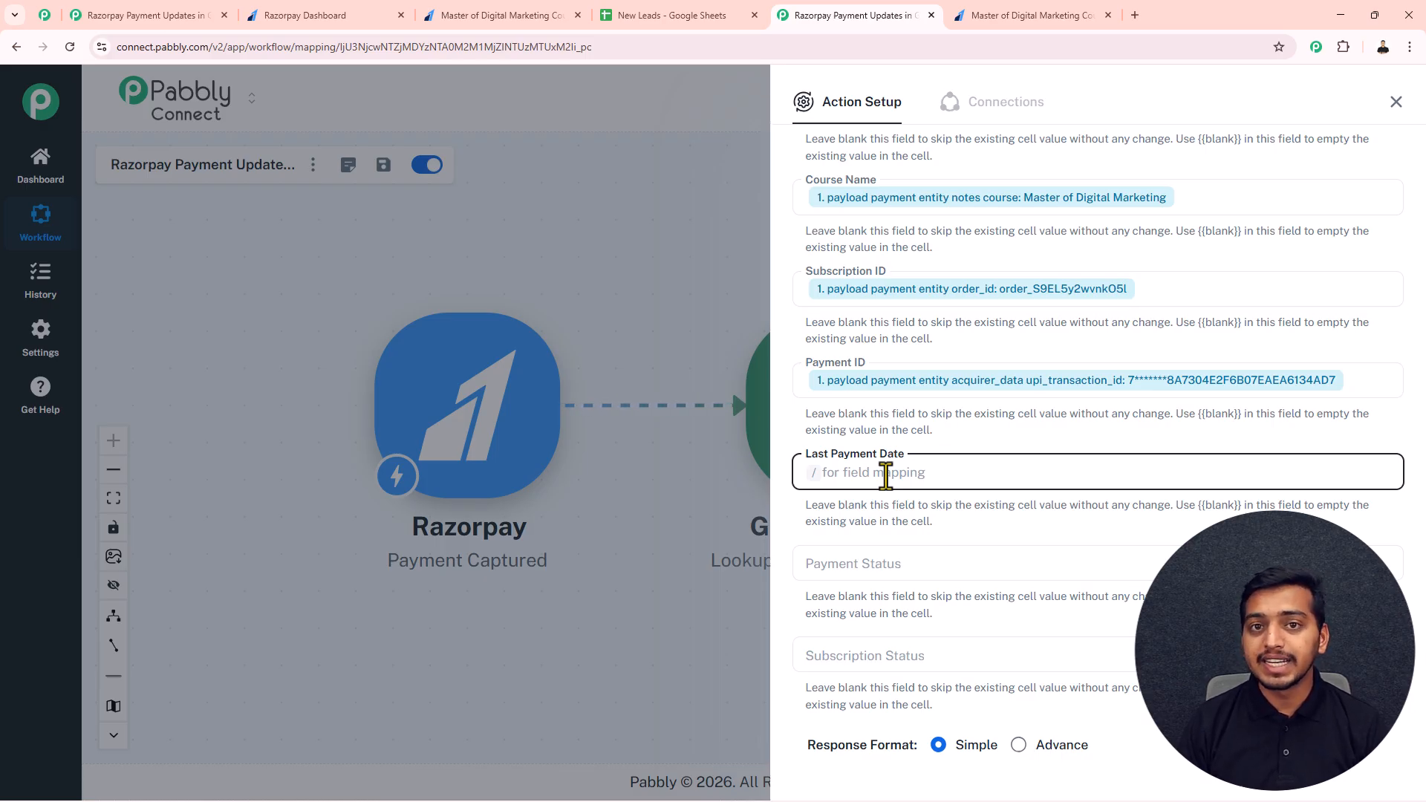
{"action": "left_click", "coordinate": [830, 562]}
{"action": "left_click", "coordinate": [838, 646]}
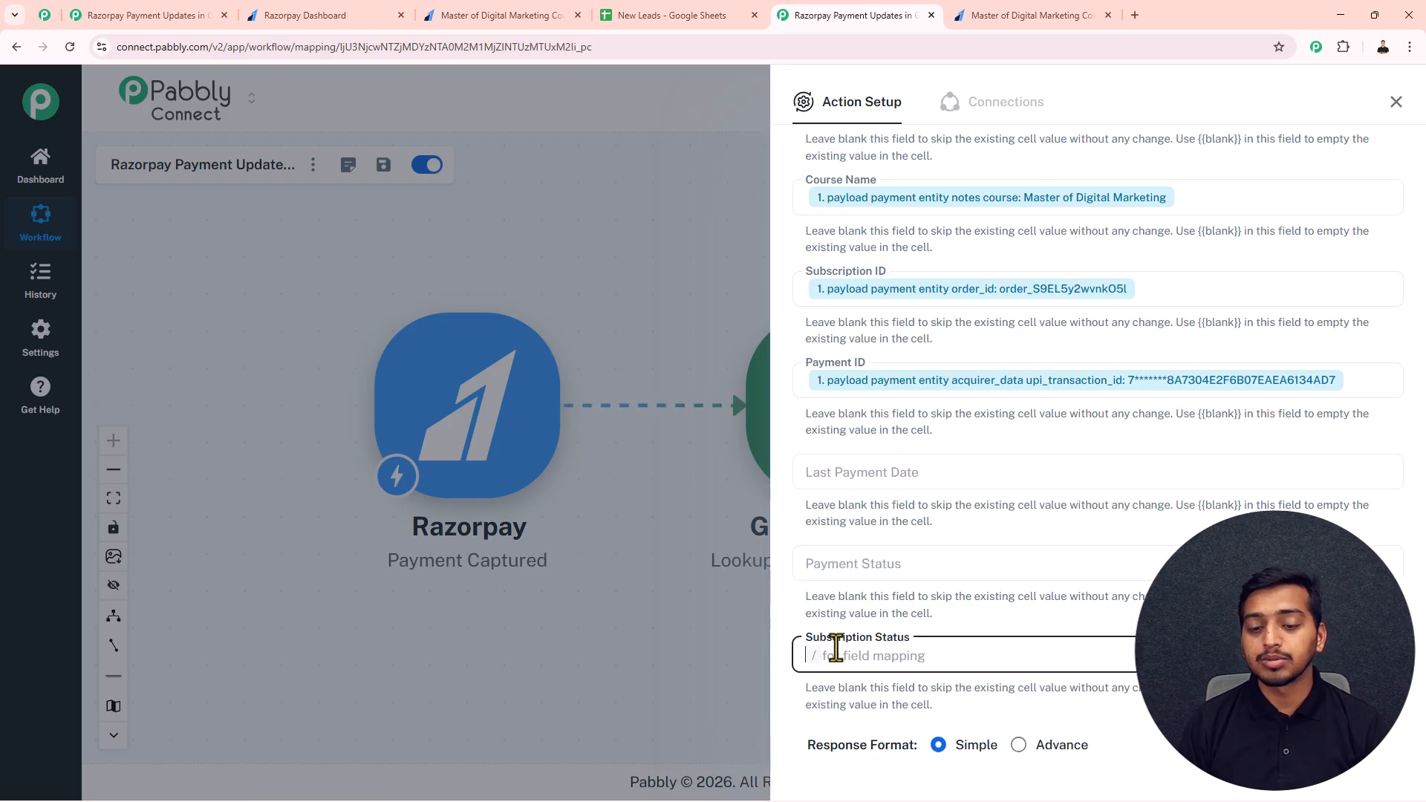
{"action": "left_click", "coordinate": [840, 566]}
{"action": "type", "text": "/"}
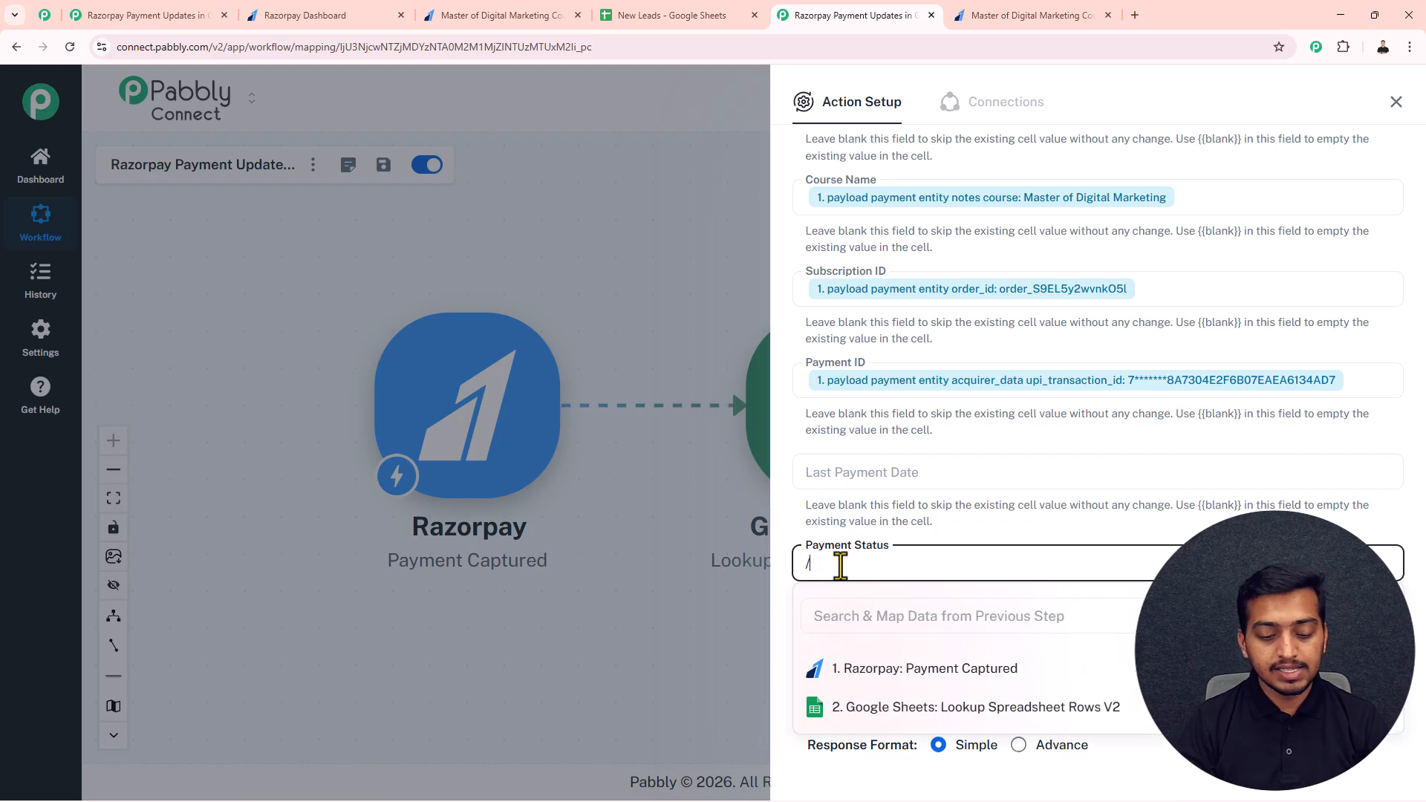
{"action": "type", "text": "captur"}
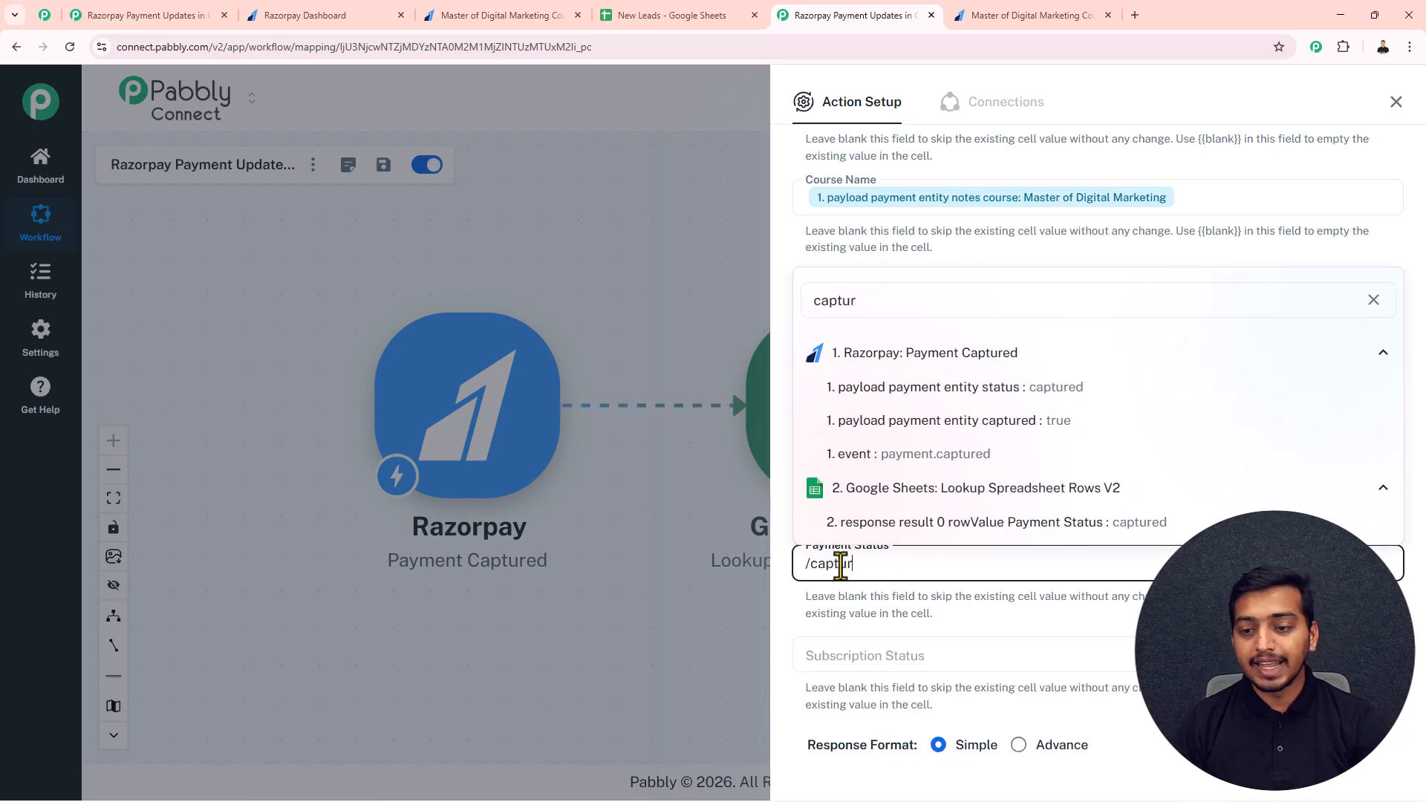
{"action": "left_click", "coordinate": [988, 387]}
Step: Set Subscription Status to Renewed, then save the Update Row action without testing and close its setup
{"action": "left_click", "coordinate": [881, 654]}
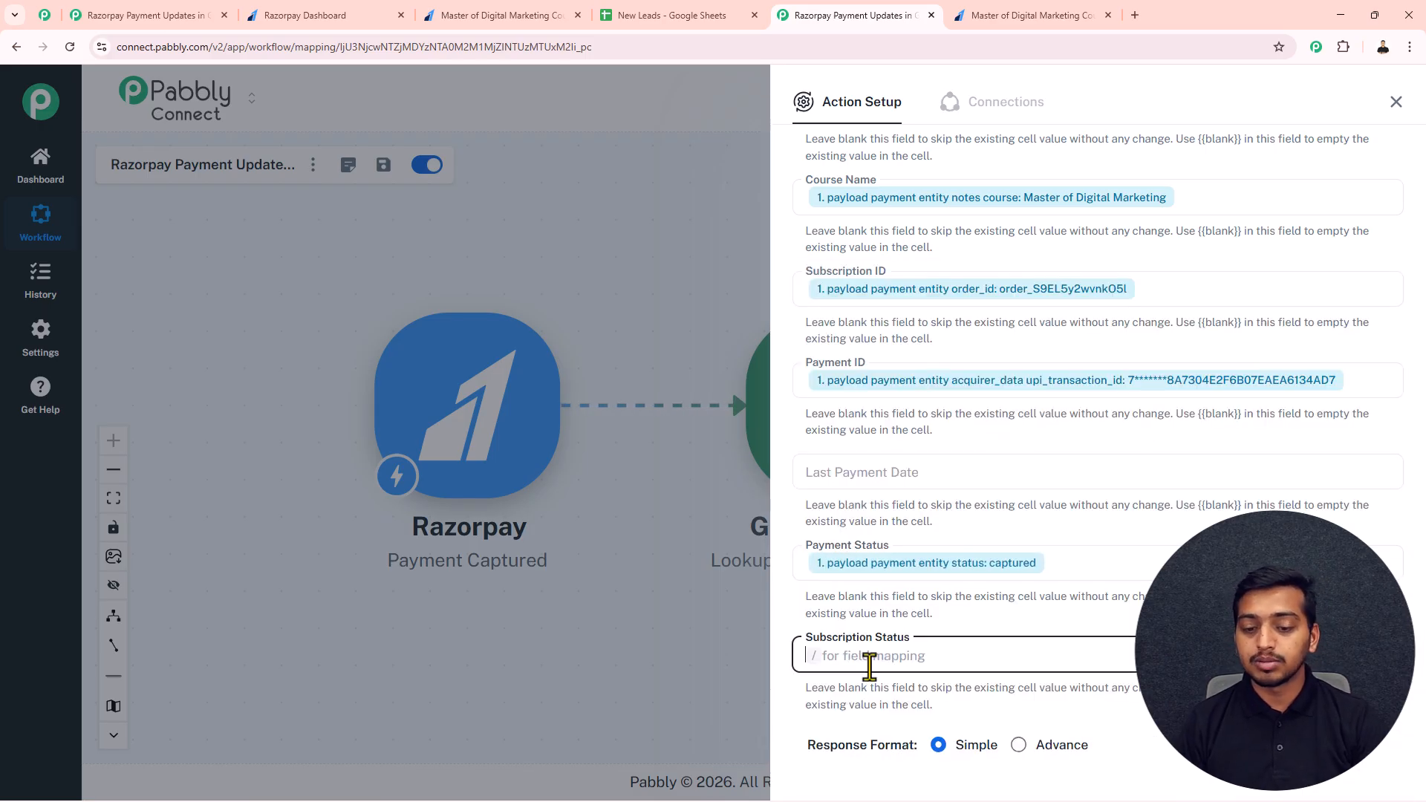
{"action": "type", "text": "Renewed"}
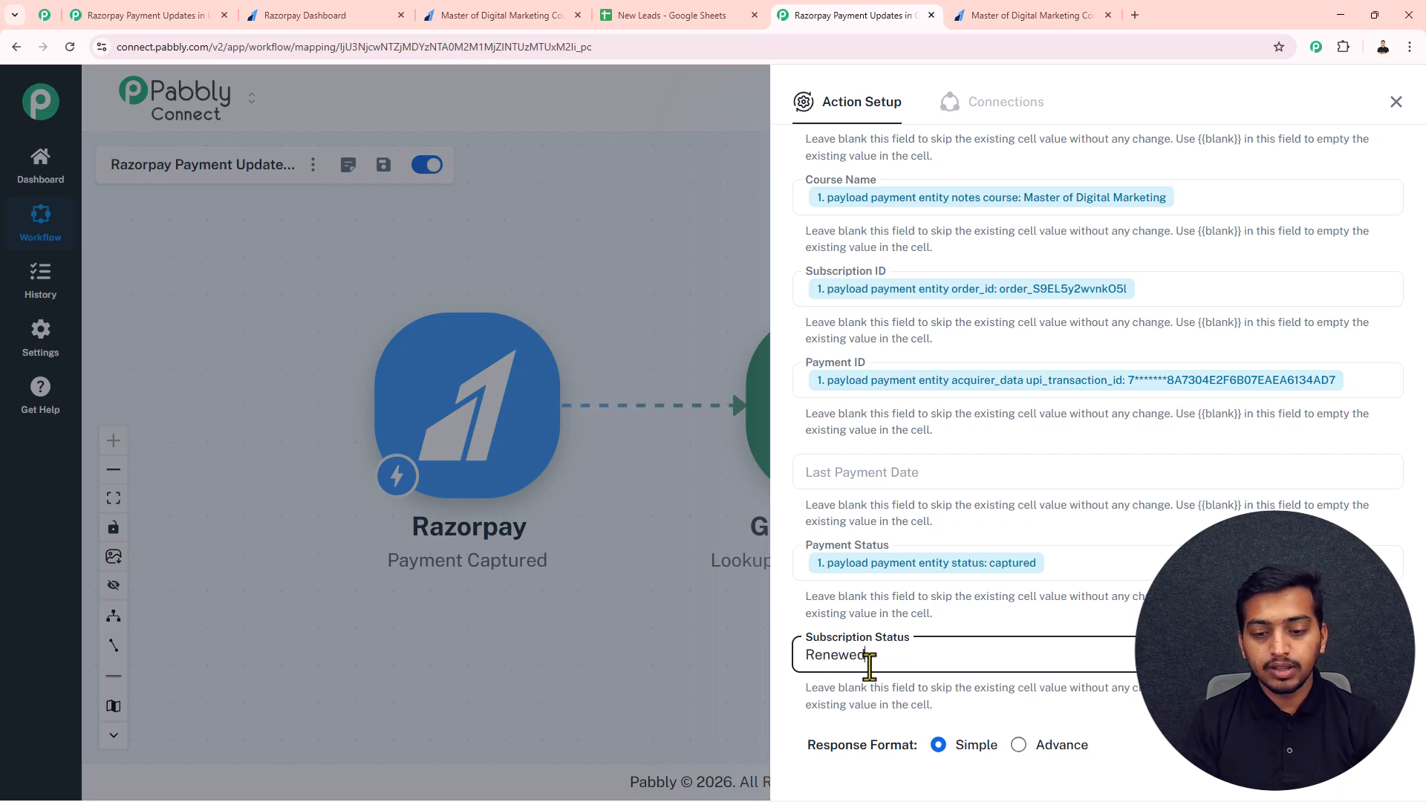
{"action": "scroll", "coordinate": [903, 566], "scroll_direction": "down", "scroll_amount": 2}
{"action": "left_click", "coordinate": [1019, 689]}
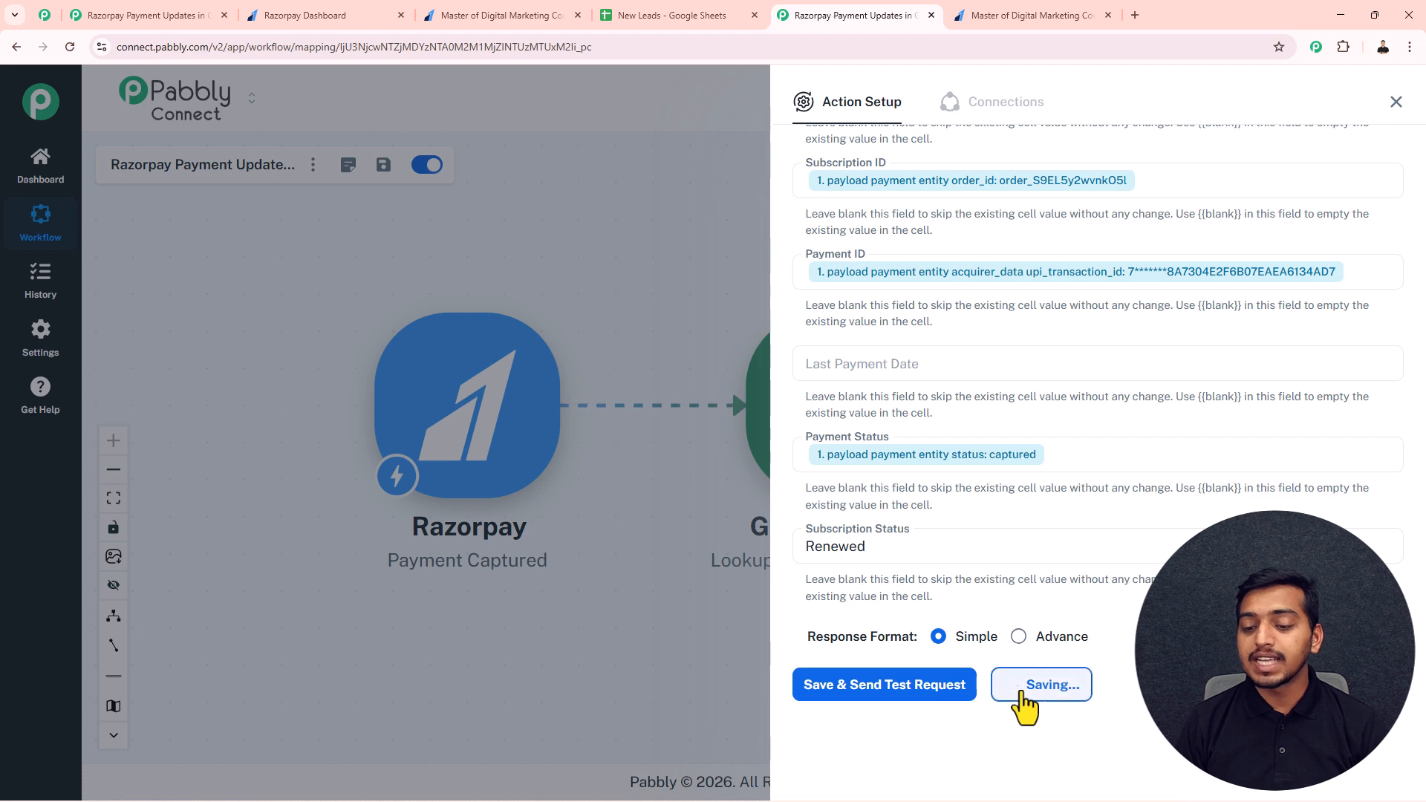
{"action": "left_click", "coordinate": [1392, 106]}
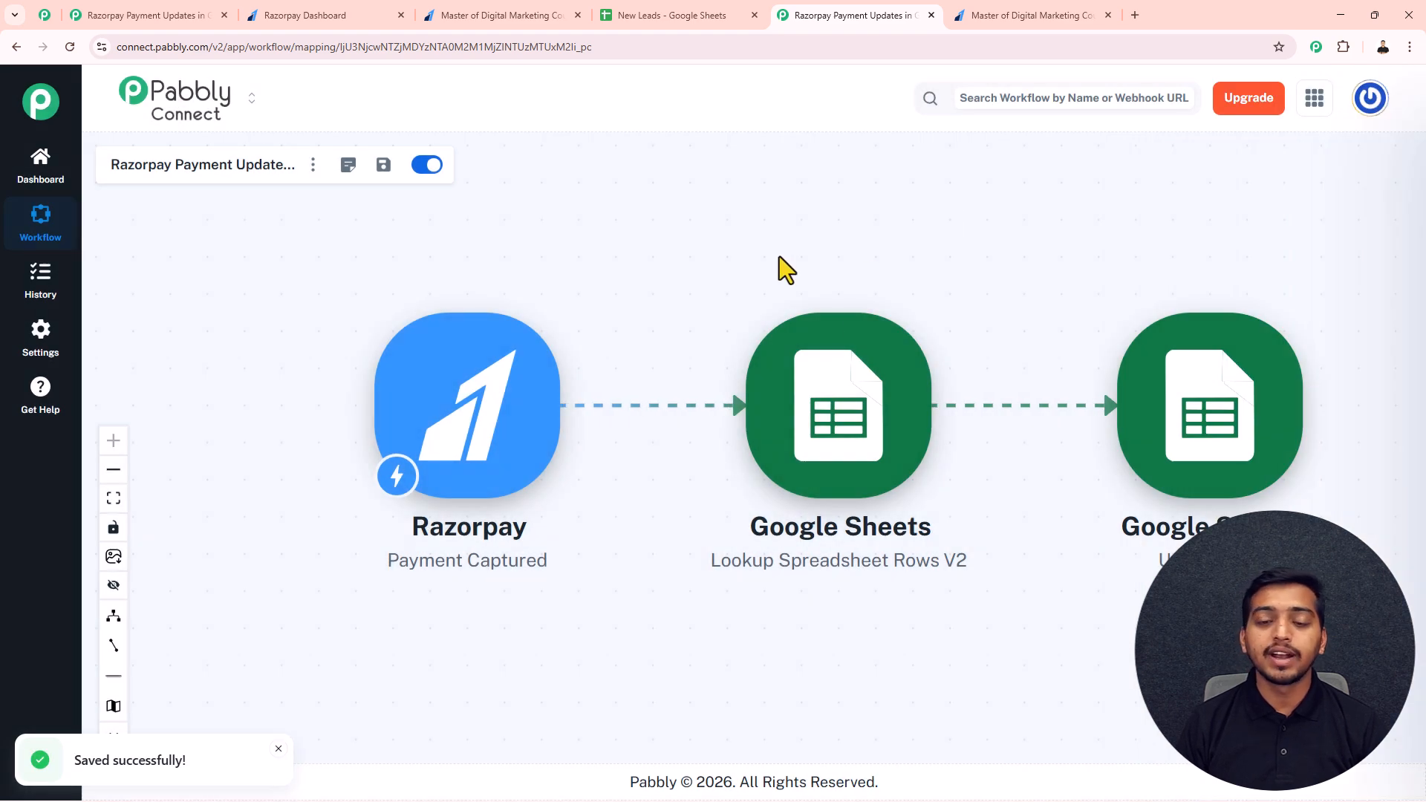
Step: Insert a DateTime Formatter (Pabbly) action with the Current Date event between the Razorpay trigger and the Google Sheets lookup, and connect it
{"action": "left_click_drag", "start_coordinate": [816, 416], "coordinate": [912, 417]}
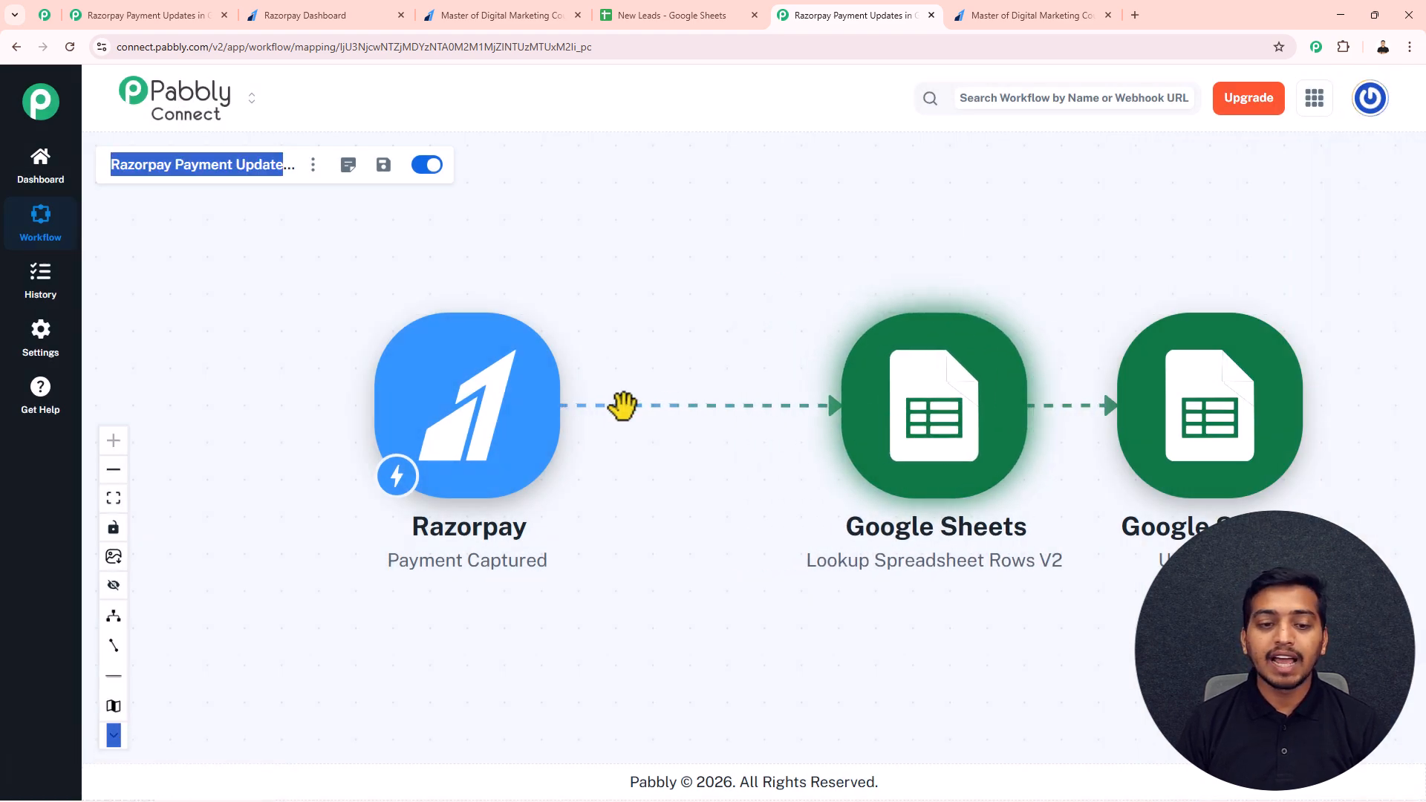
{"action": "left_click", "coordinate": [577, 407]}
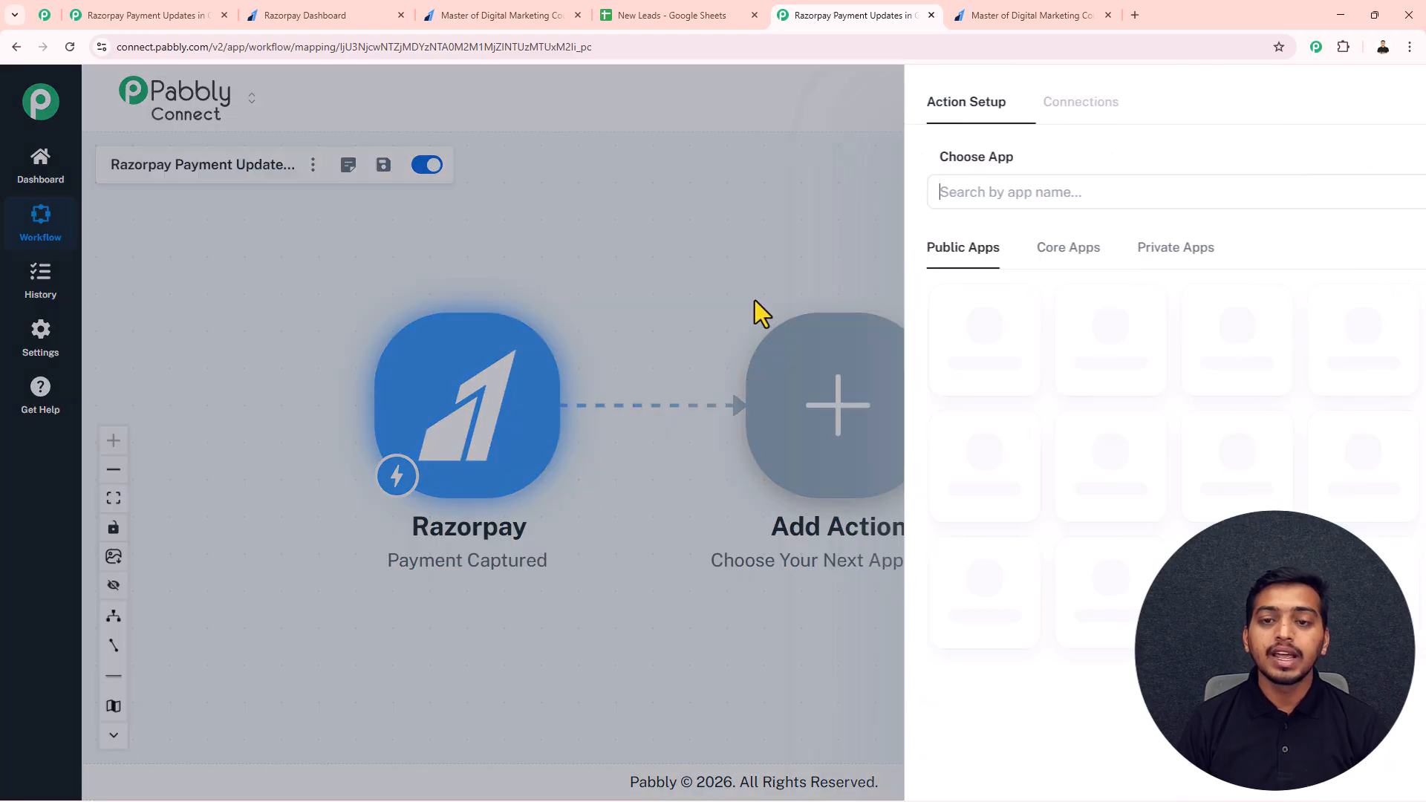
{"action": "type", "text": "date"}
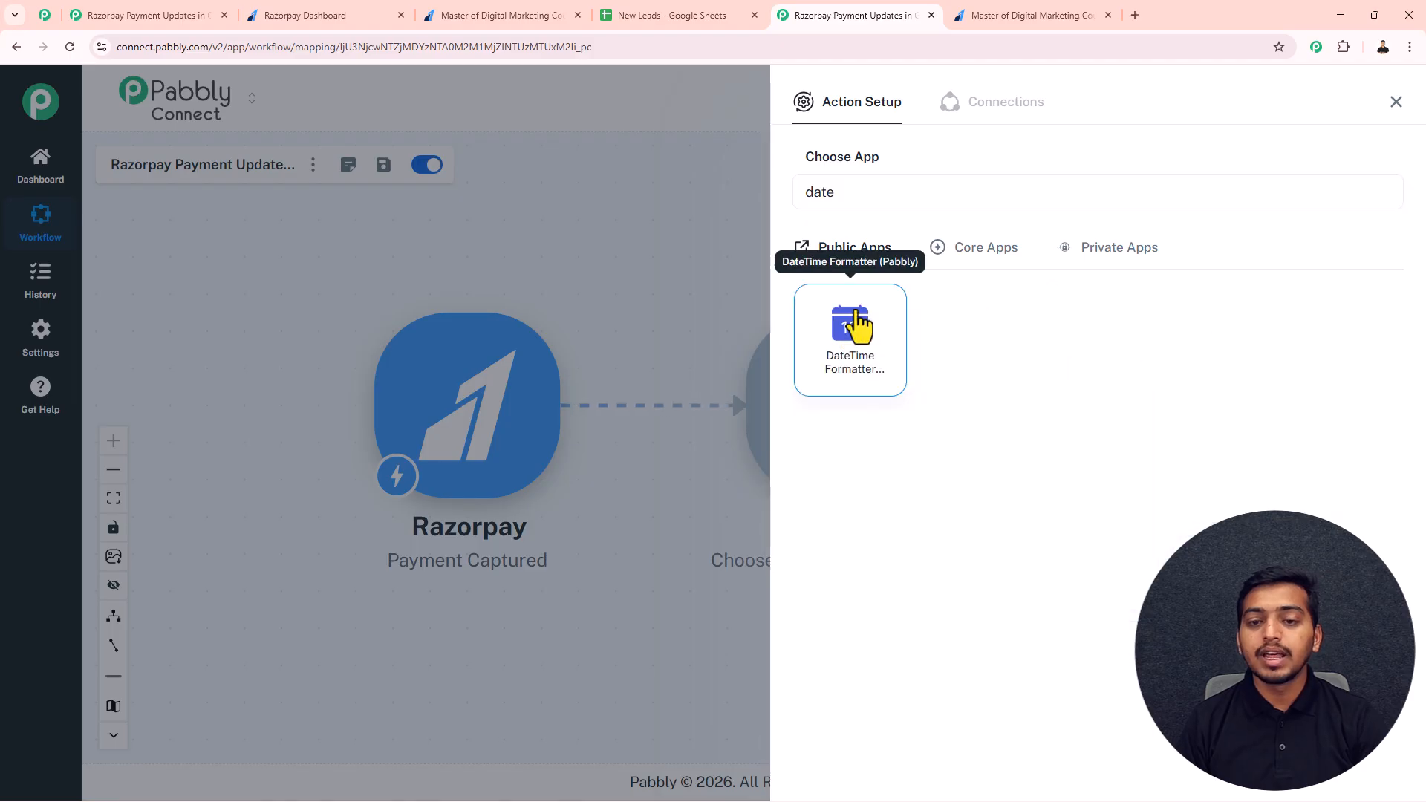
{"action": "left_click", "coordinate": [850, 328]}
{"action": "left_click", "coordinate": [853, 273]}
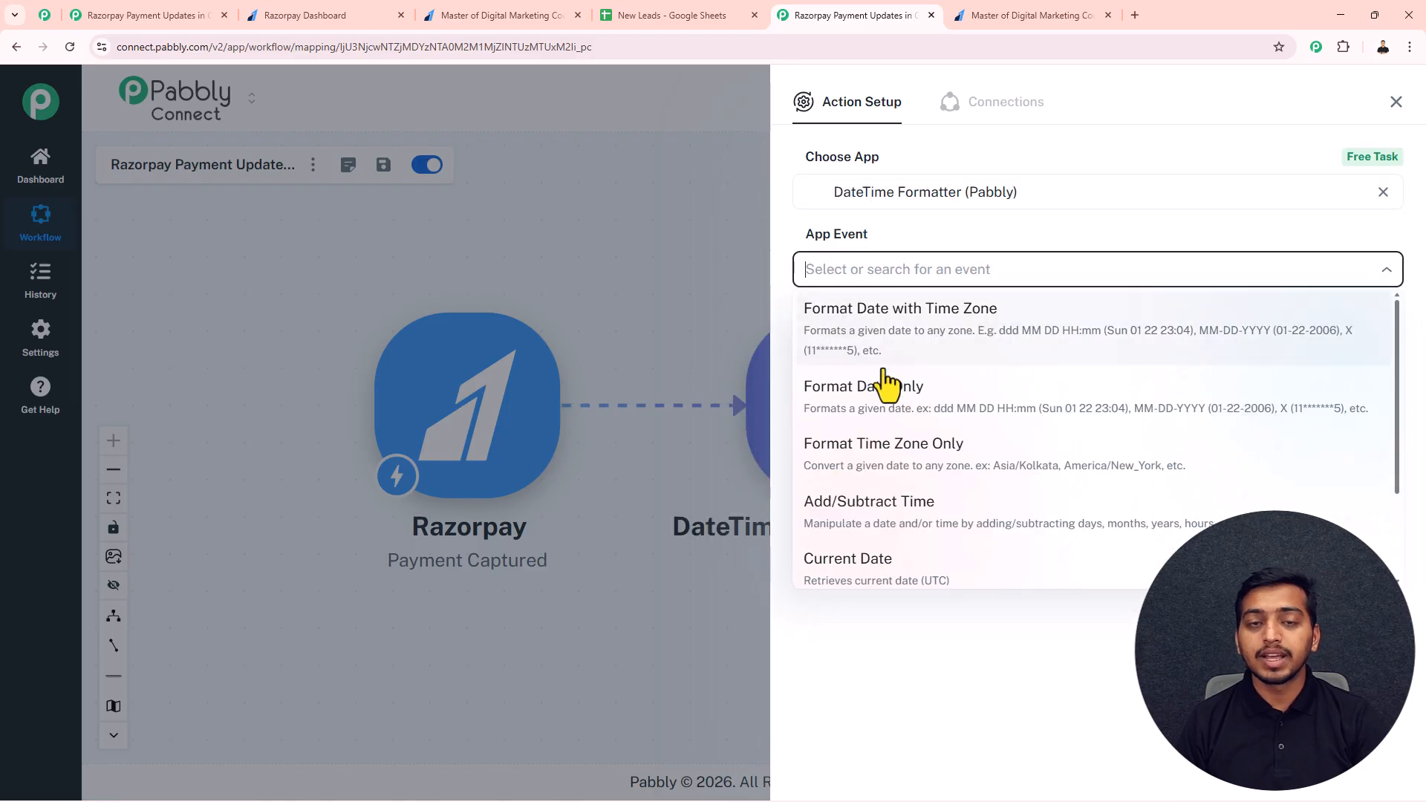
{"action": "scroll", "coordinate": [891, 420], "scroll_direction": "down", "scroll_amount": 2}
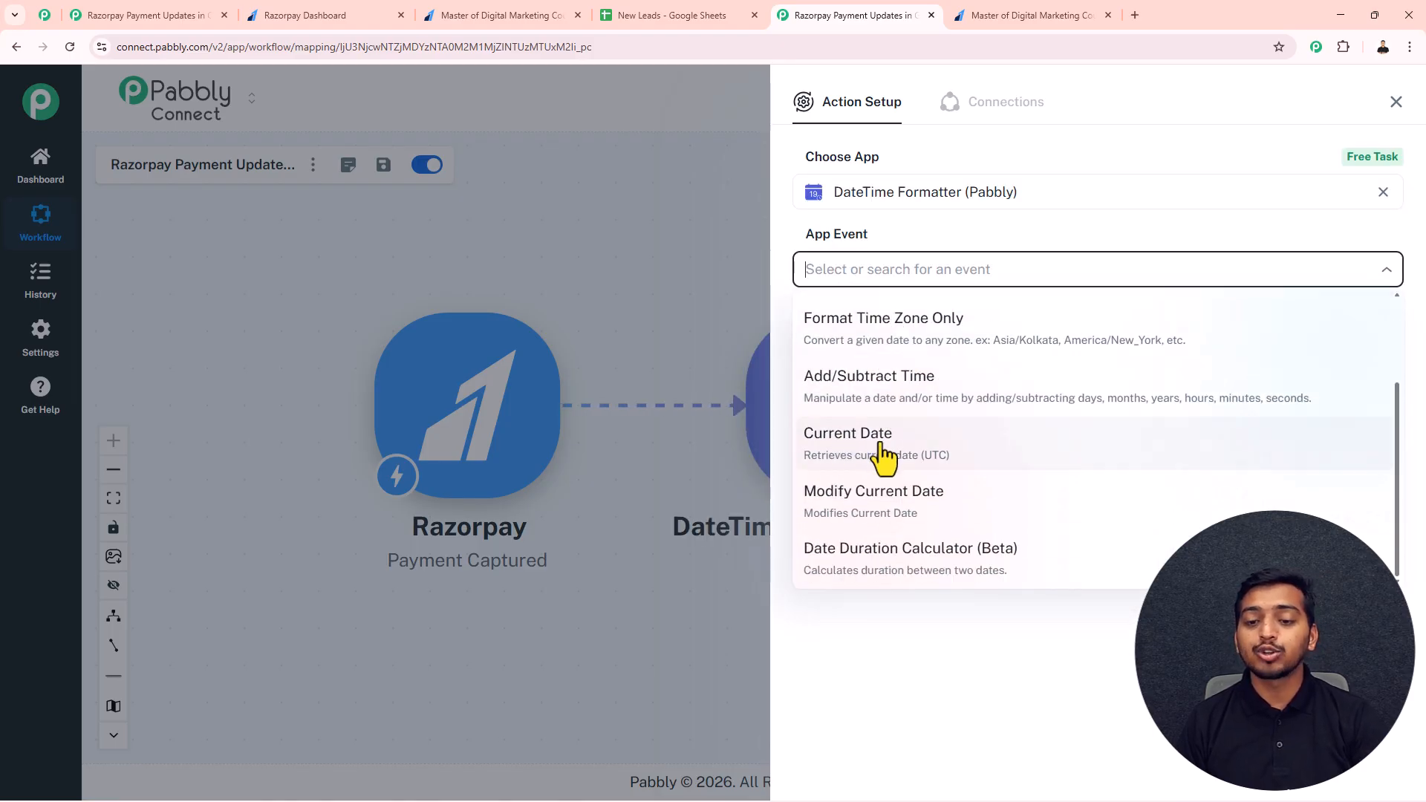
{"action": "left_click", "coordinate": [870, 448]}
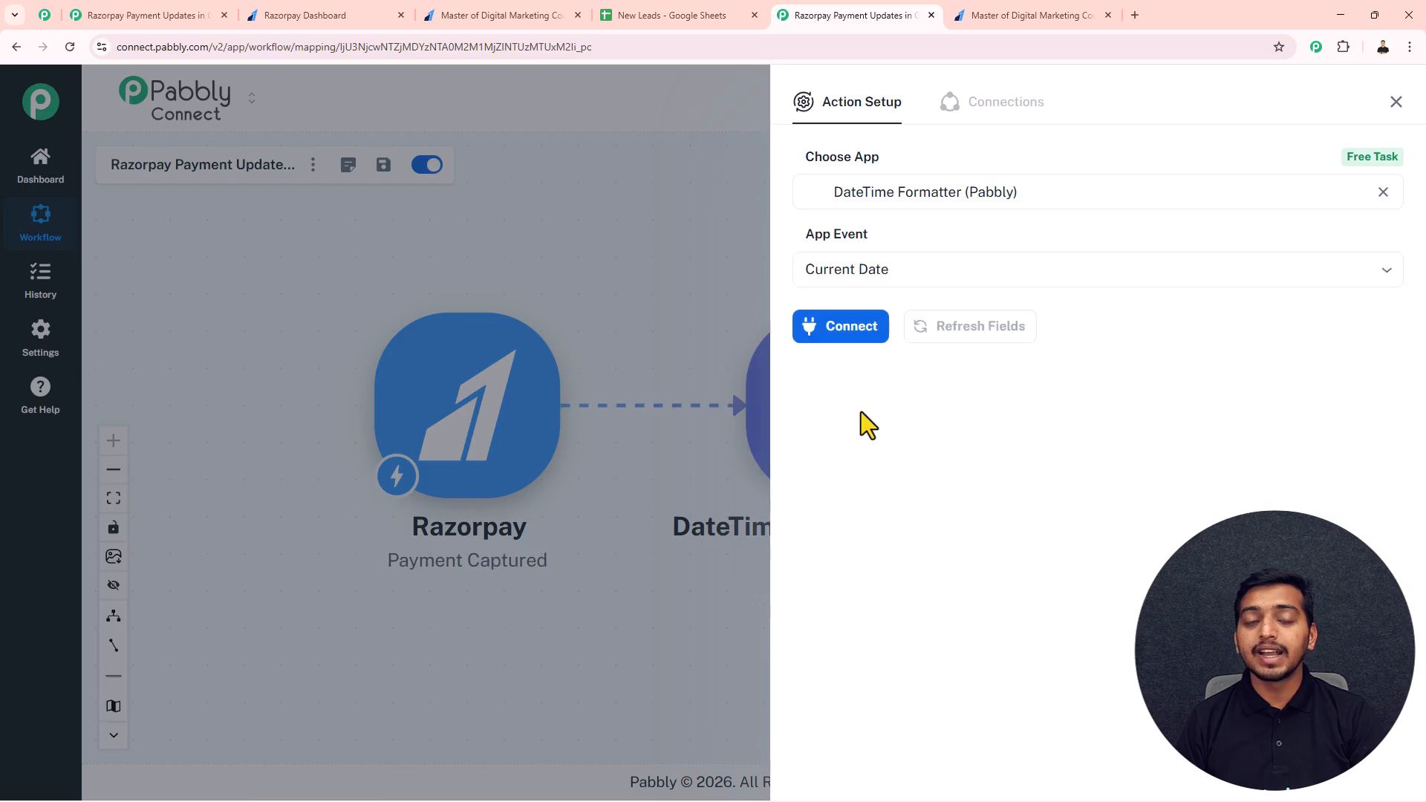
{"action": "left_click", "coordinate": [847, 327]}
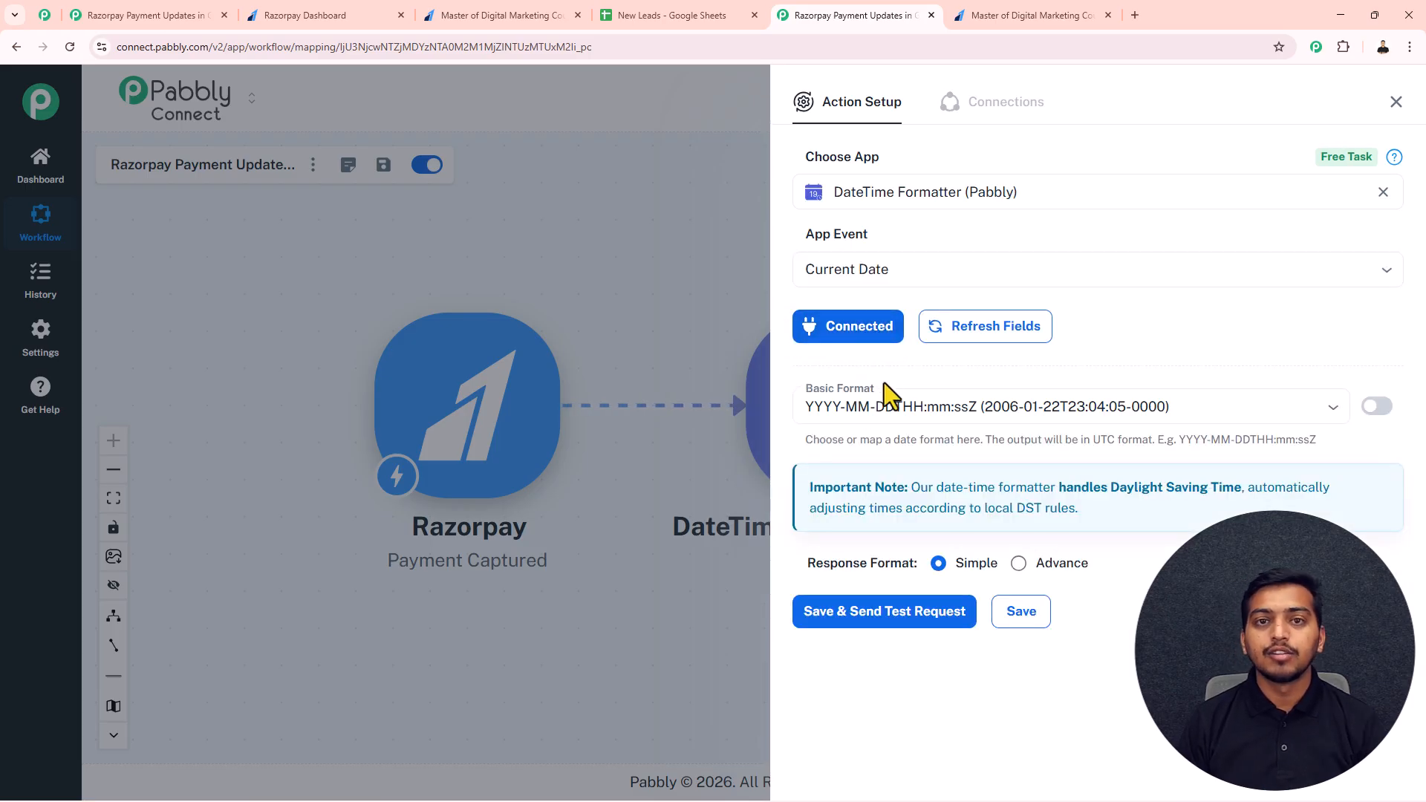
Step: Set the Current Date action's basic format to MM/DD/YY, save it with a test request, and close its setup
{"action": "left_click", "coordinate": [870, 401]}
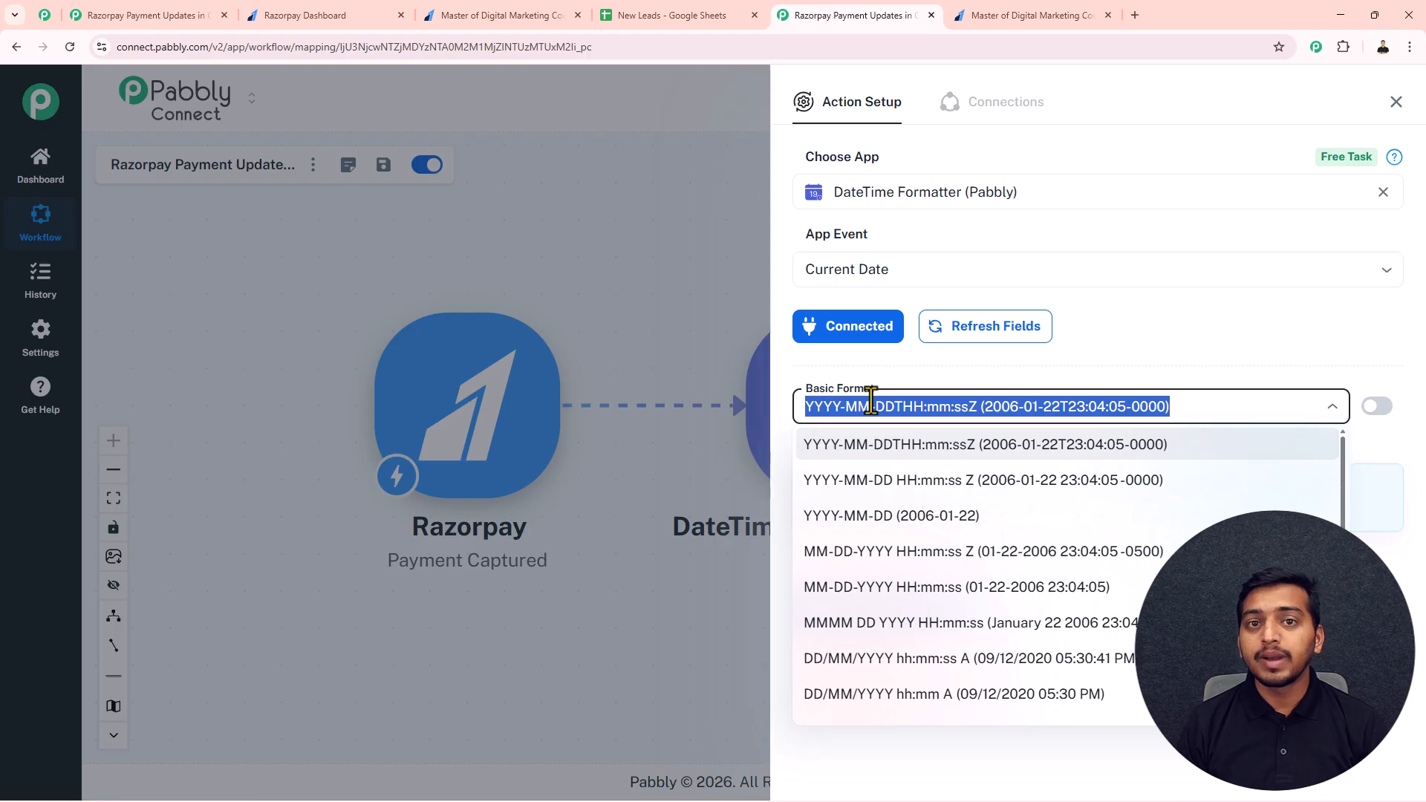
{"action": "scroll", "coordinate": [880, 582], "scroll_direction": "down", "scroll_amount": 5}
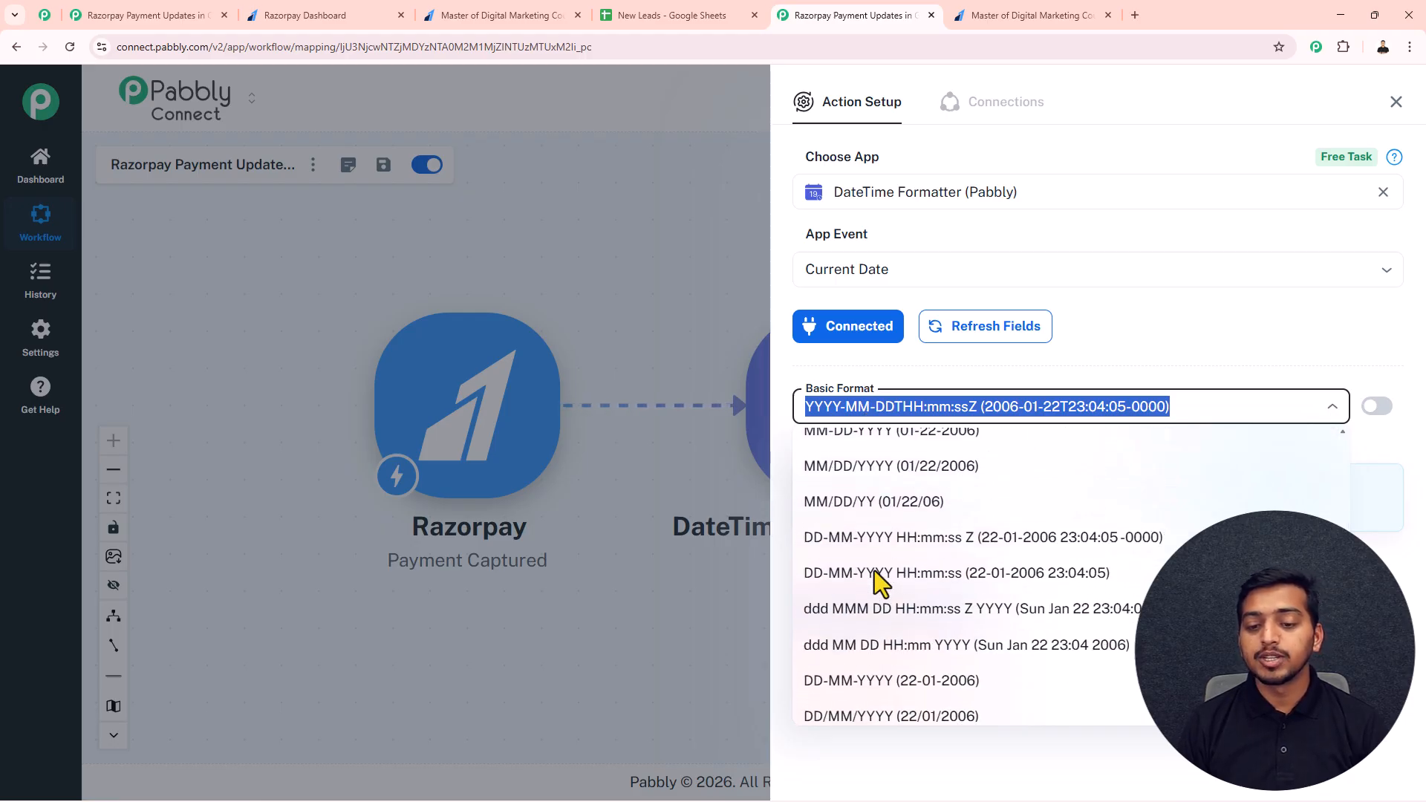
{"action": "left_click", "coordinate": [861, 505]}
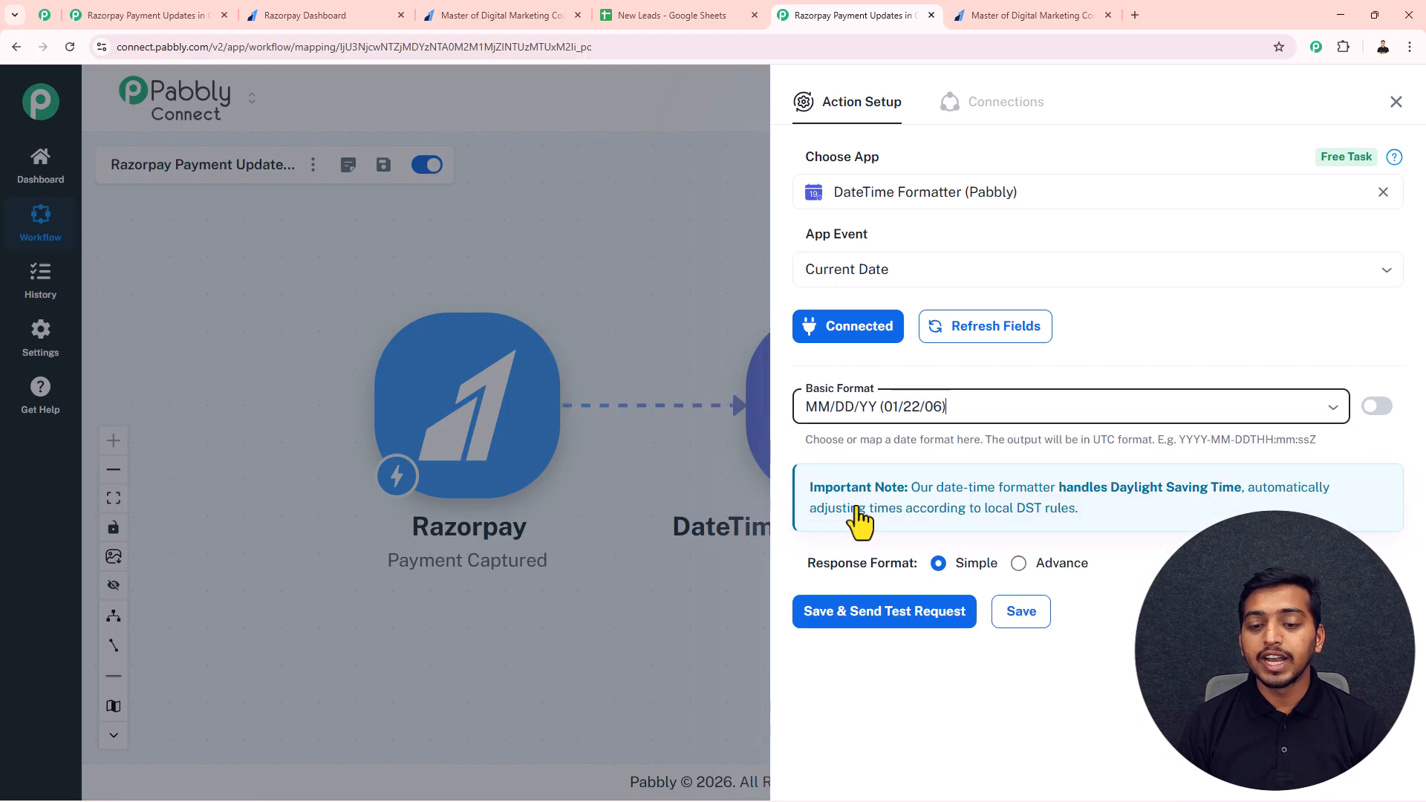
{"action": "left_click", "coordinate": [900, 621]}
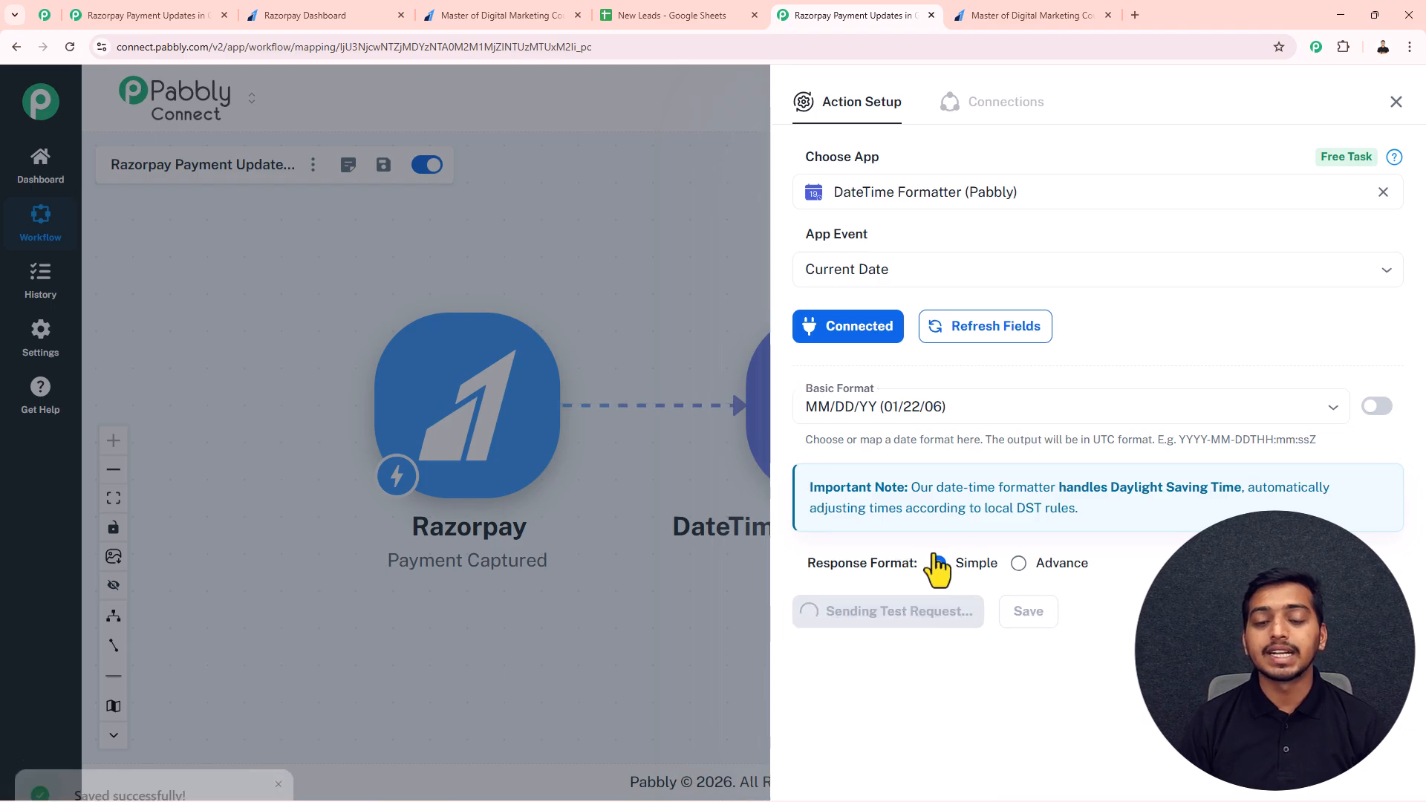
{"action": "scroll", "coordinate": [963, 553], "scroll_direction": "down", "scroll_amount": 3}
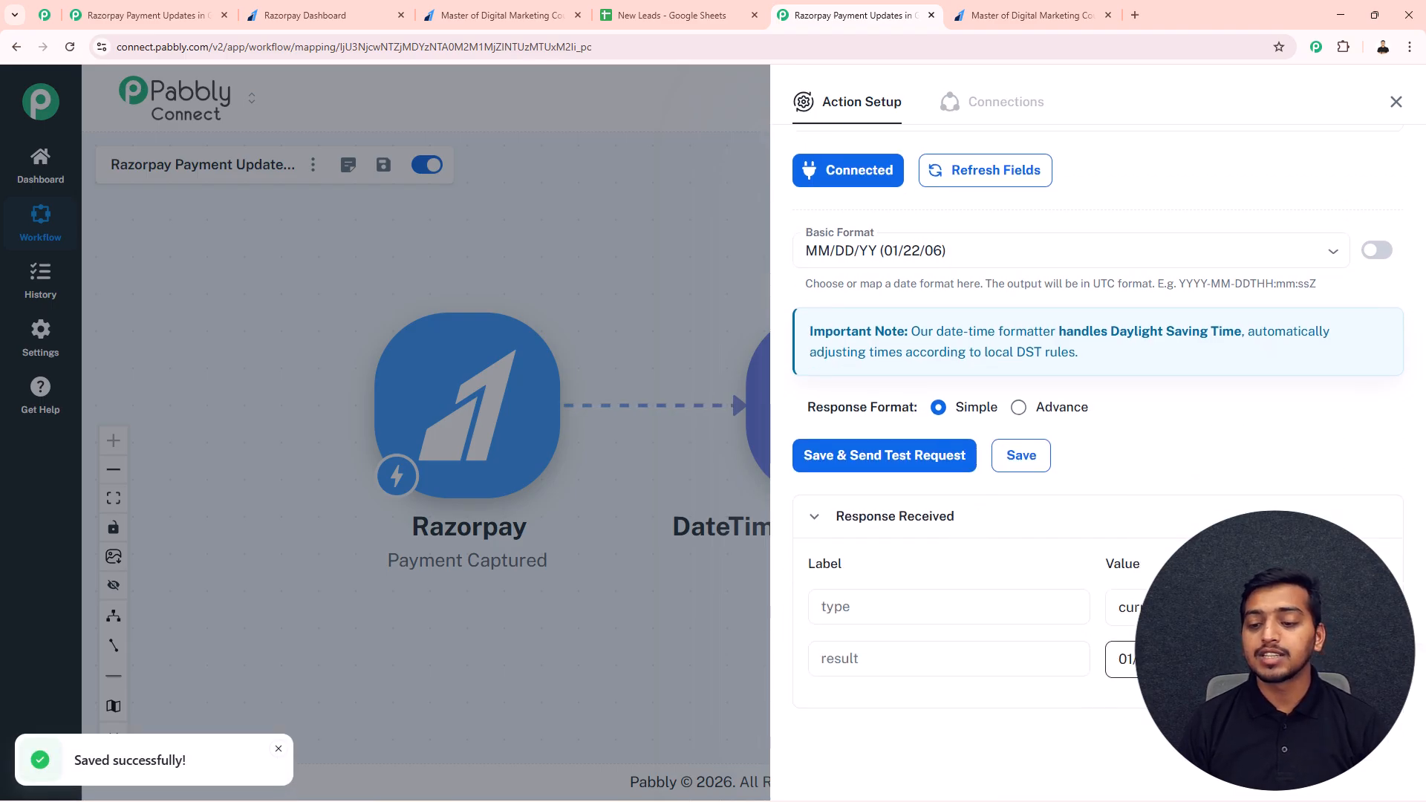
{"action": "left_click_drag", "start_coordinate": [1181, 658], "coordinate": [1124, 653]}
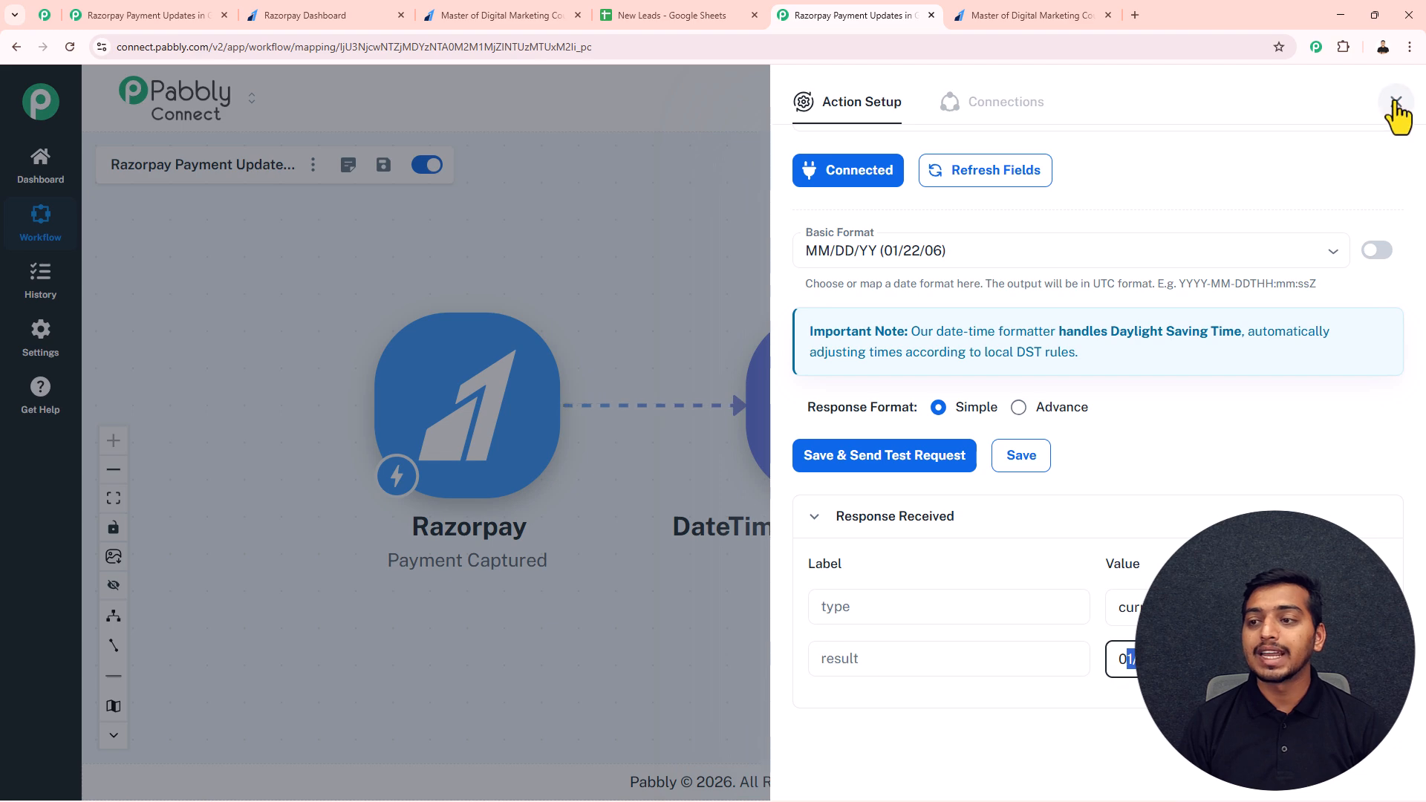
{"action": "left_click", "coordinate": [1396, 102]}
Step: Map the Update Row action's Last Payment Date to response result 0 rowValue Last Payment Date, then save it with a test request
{"action": "scroll", "coordinate": [1104, 258], "scroll_direction": "right", "scroll_amount": 3}
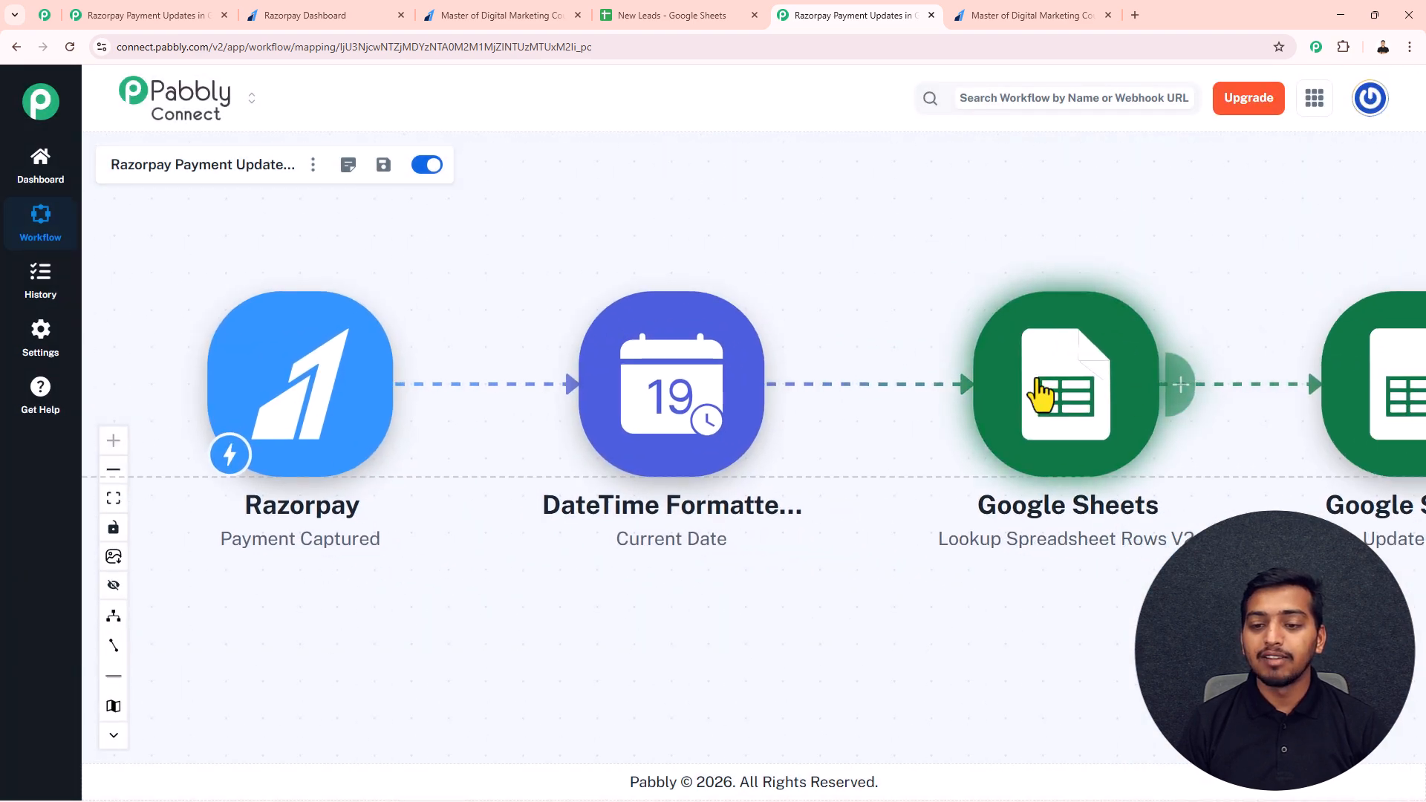
{"action": "scroll", "coordinate": [1160, 363], "scroll_direction": "right", "scroll_amount": 4}
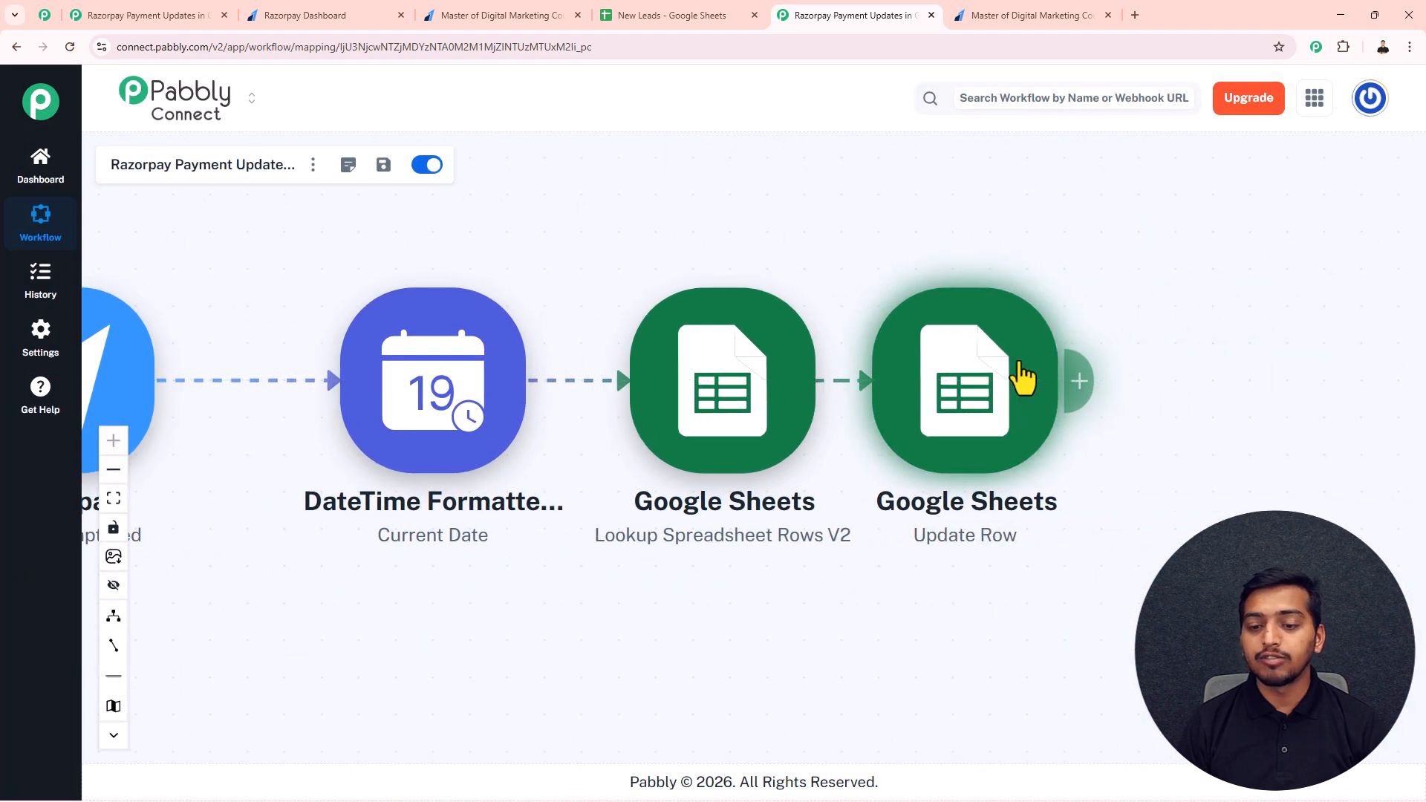
{"action": "left_click", "coordinate": [979, 405]}
{"action": "left_click", "coordinate": [879, 360]}
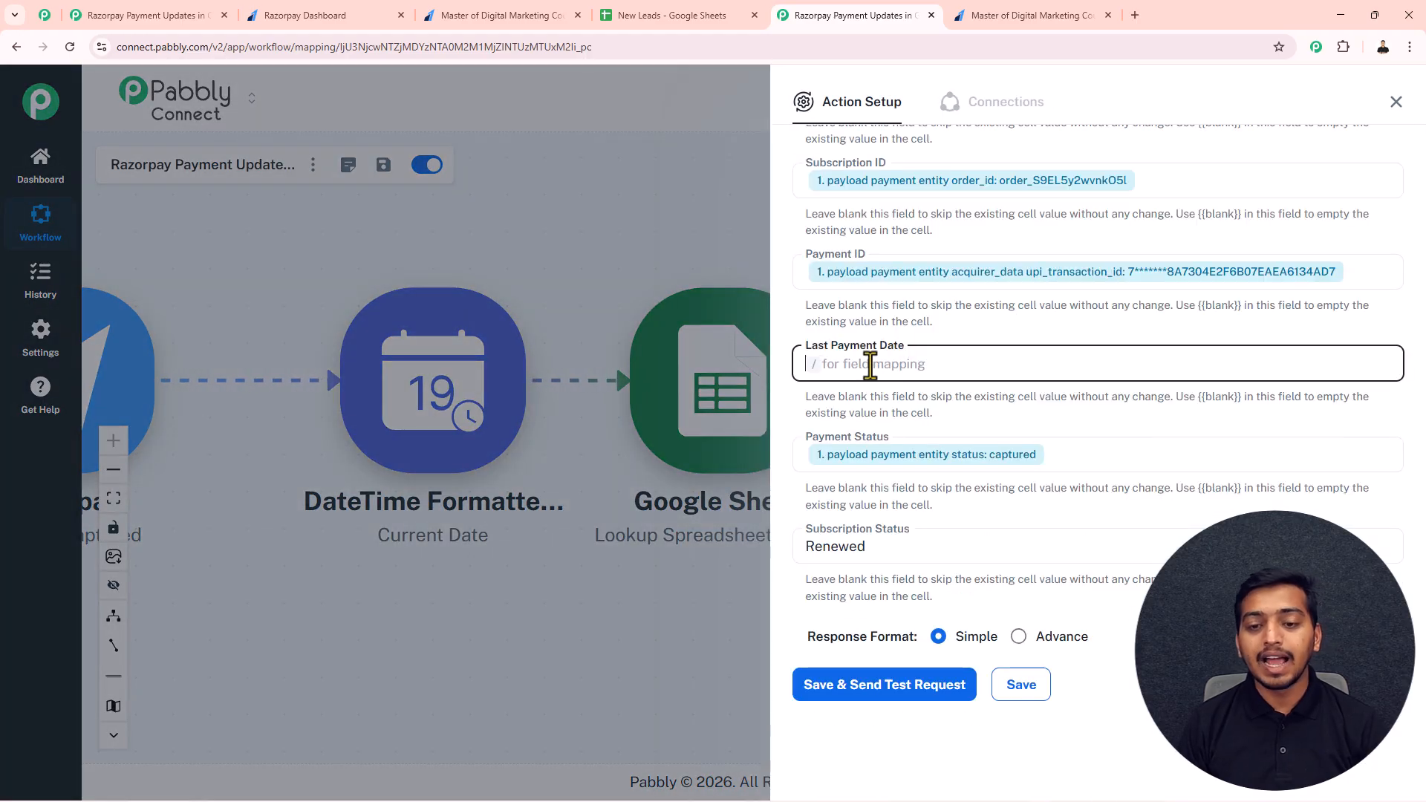
{"action": "type", "text": "/"}
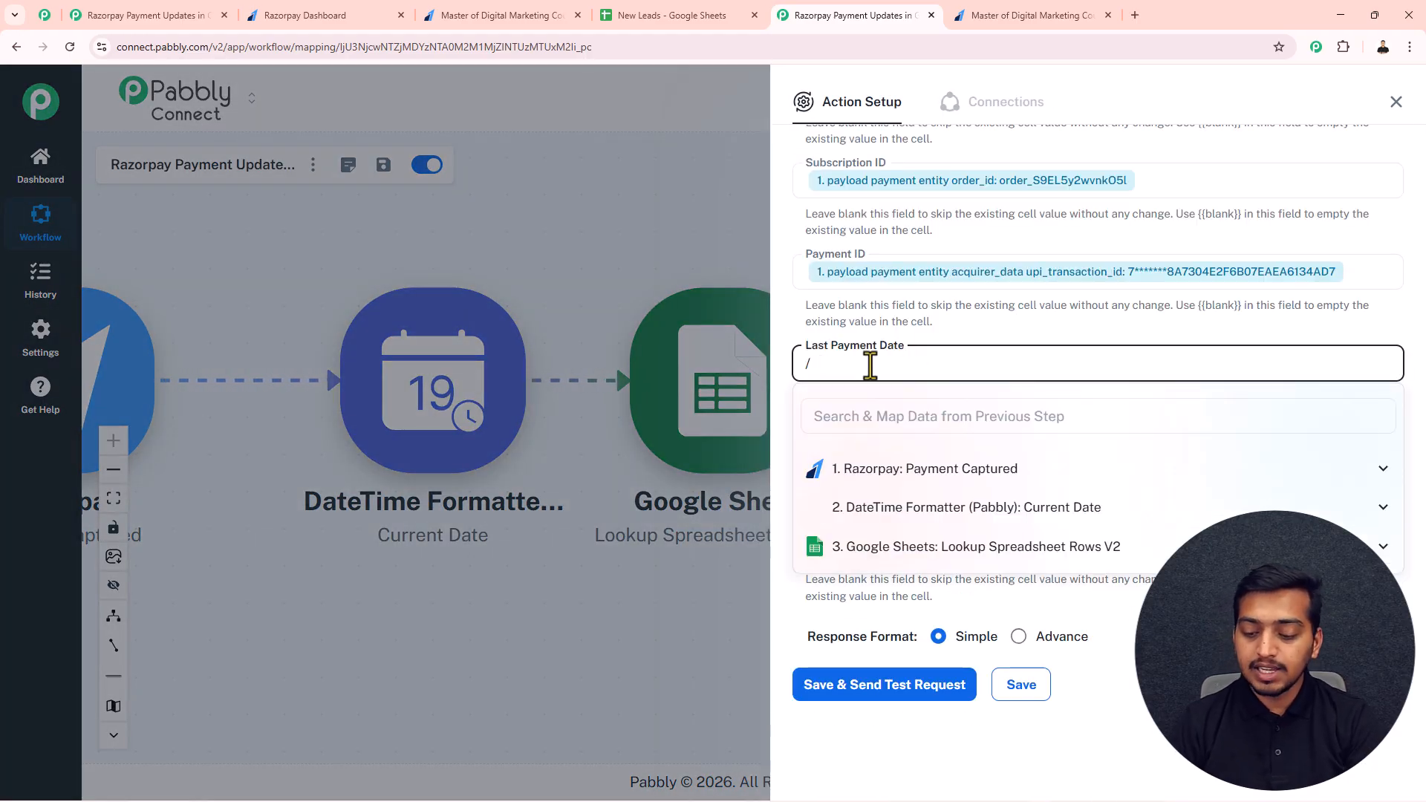
{"action": "type", "text": "26"}
{"action": "left_click", "coordinate": [1103, 577]}
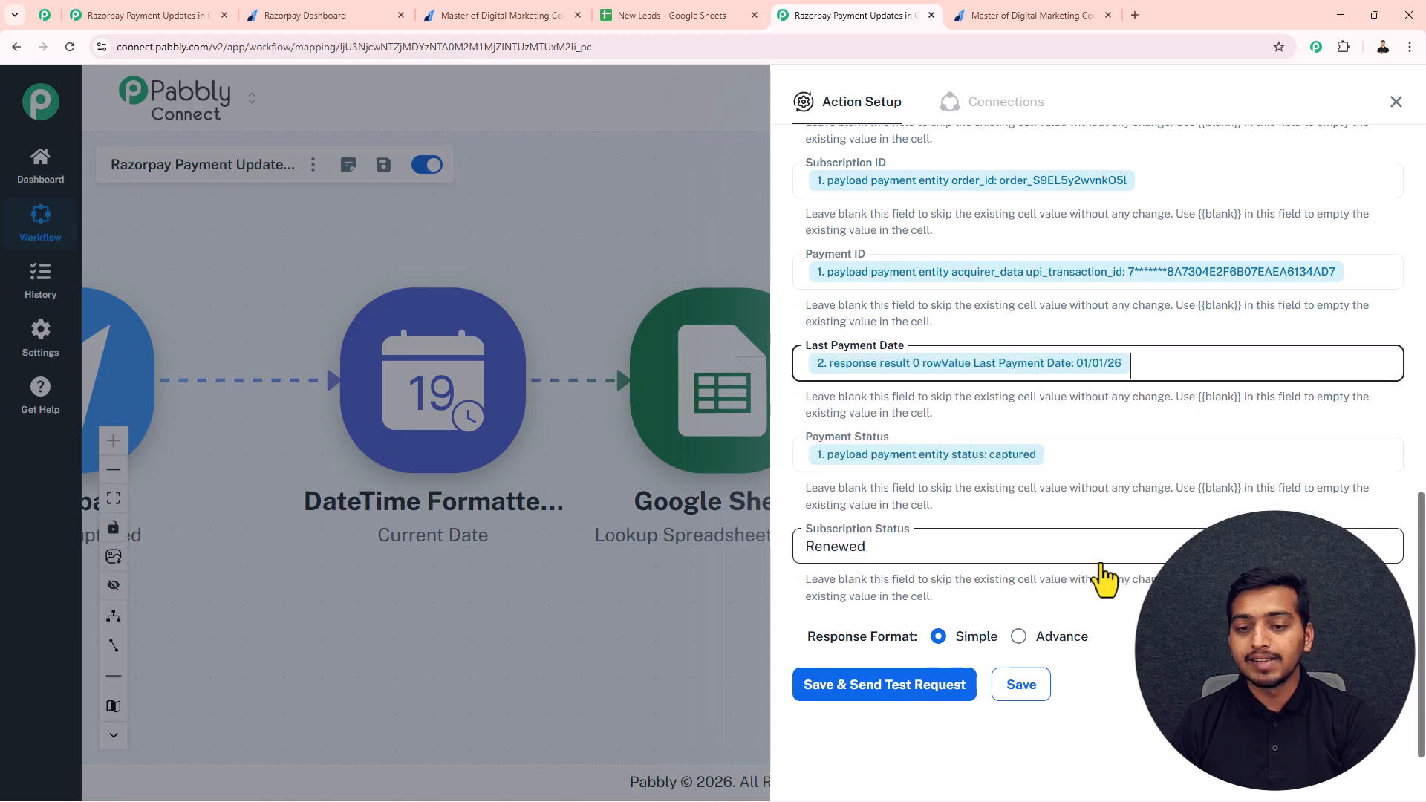
{"action": "left_click", "coordinate": [893, 702]}
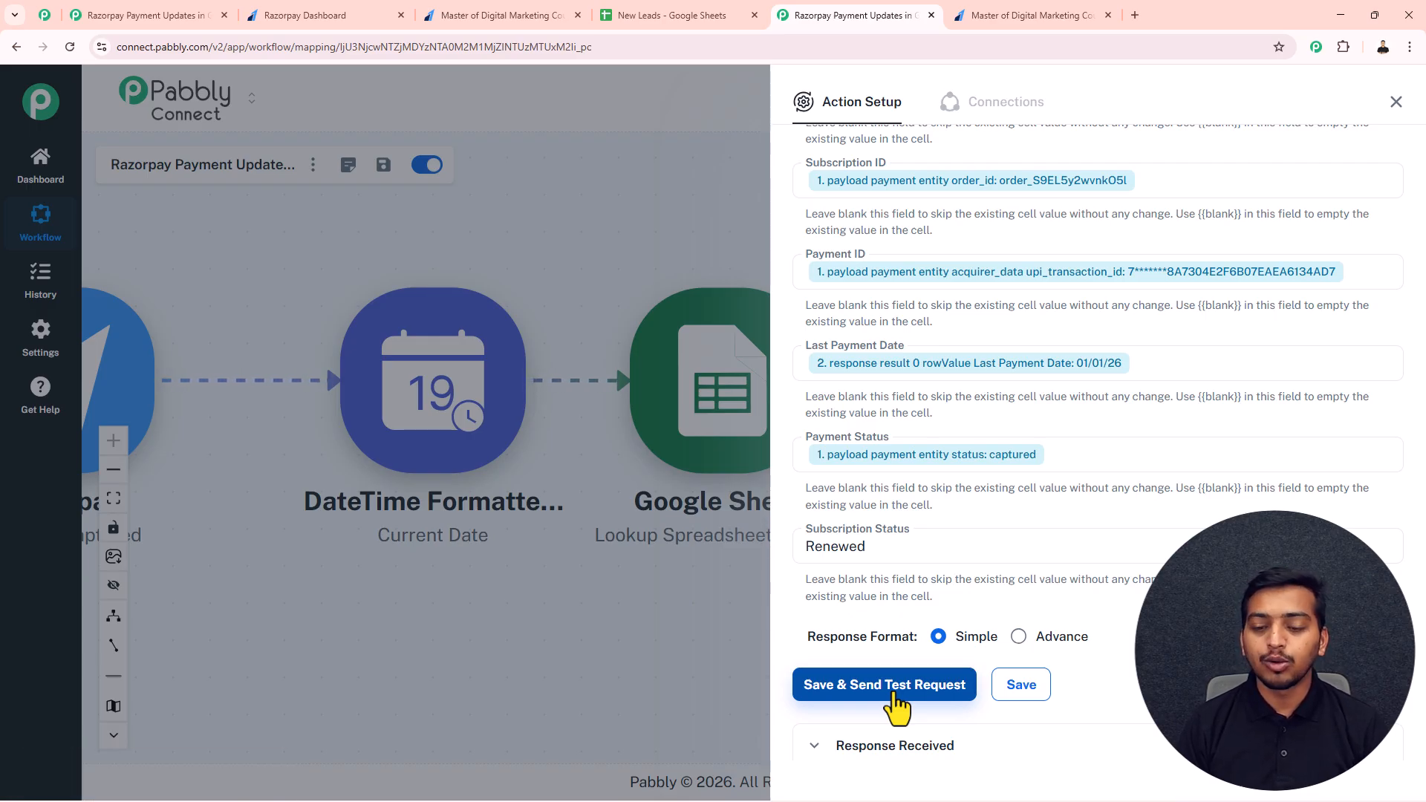
{"action": "scroll", "coordinate": [965, 594], "scroll_direction": "down", "scroll_amount": 5}
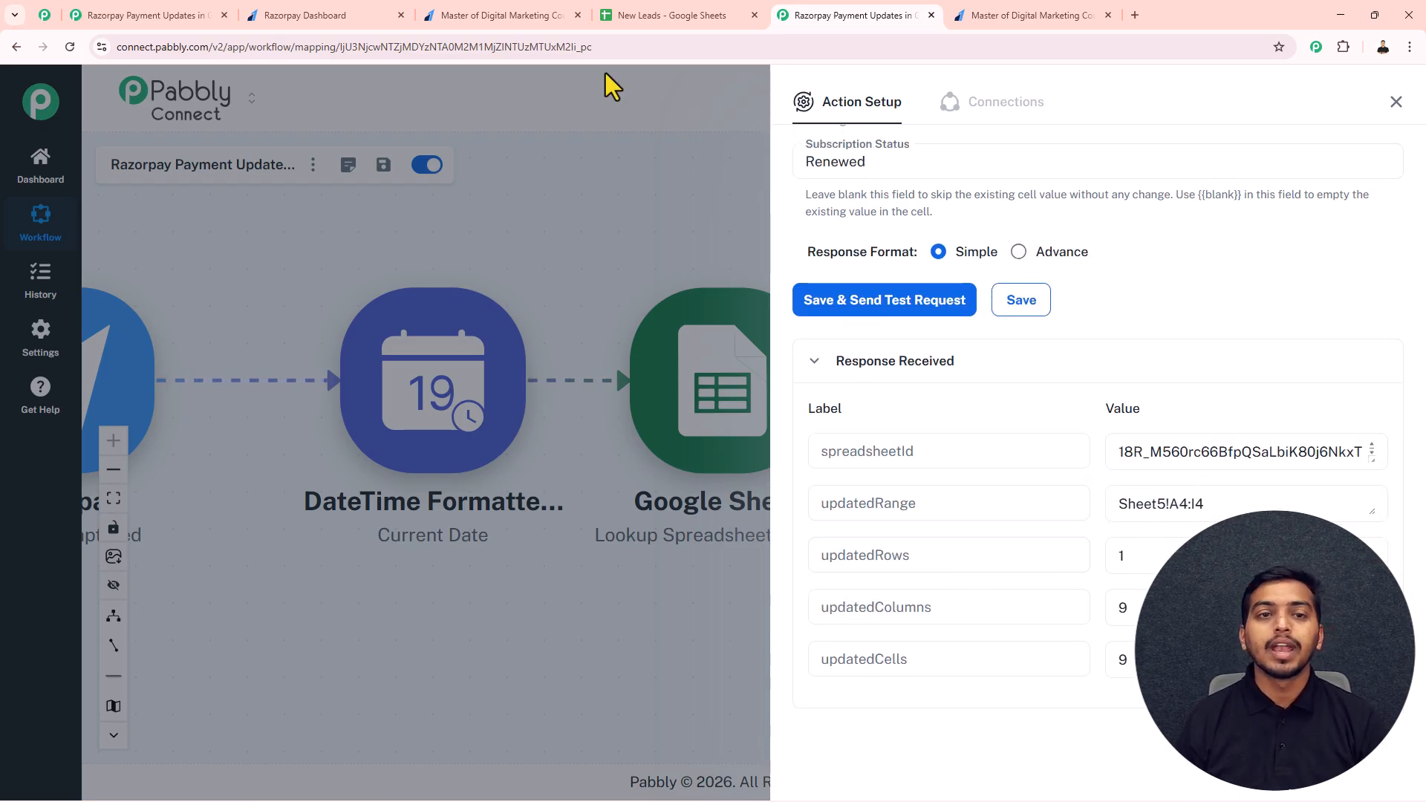
Step: Check the customer rows through Subscription Status in Sheet5 of the New Leads spreadsheet, then return to the workflow and close the action setup
{"action": "left_click", "coordinate": [706, 14]}
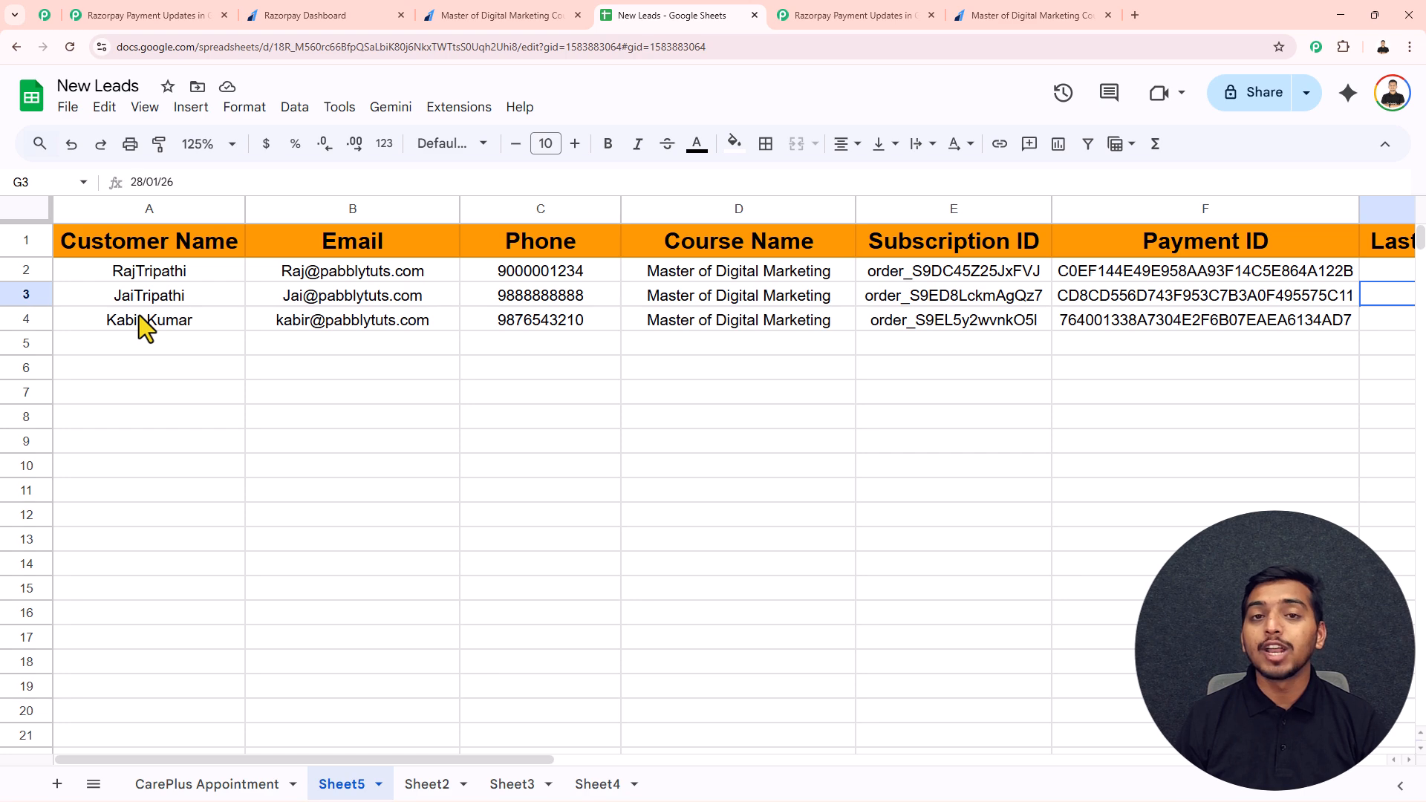
{"action": "left_click_drag", "start_coordinate": [368, 759], "coordinate": [743, 765]}
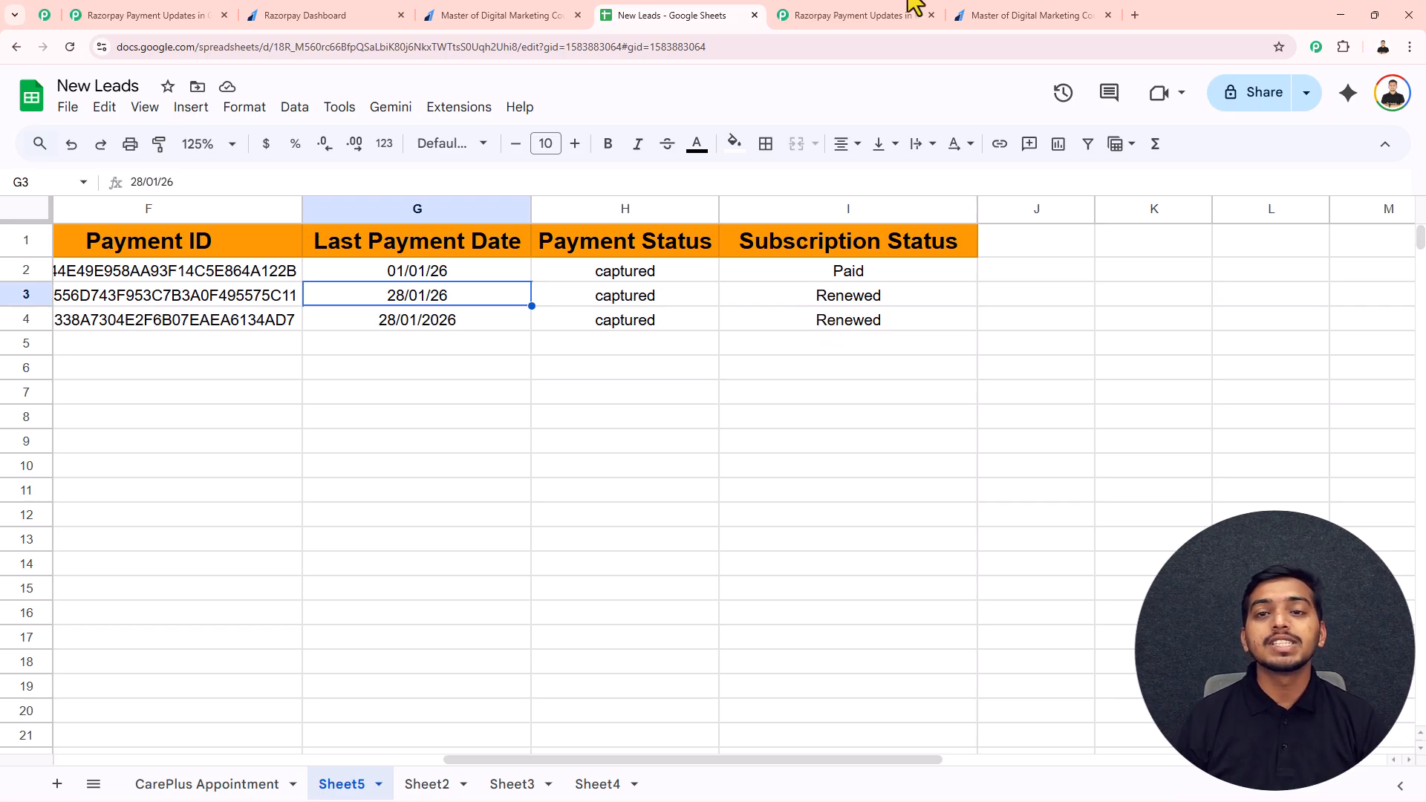
{"action": "left_click", "coordinate": [894, 13]}
{"action": "left_click", "coordinate": [1395, 104]}
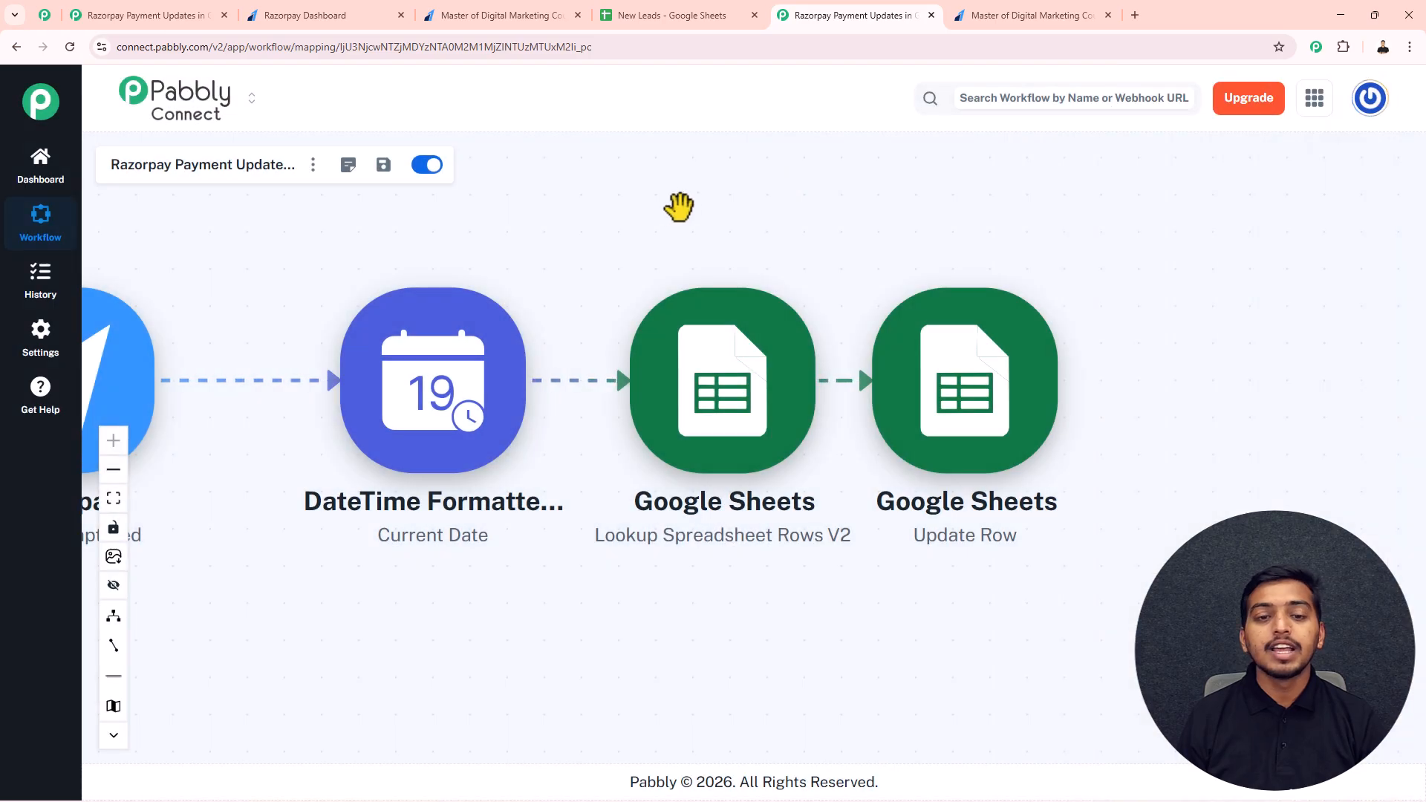